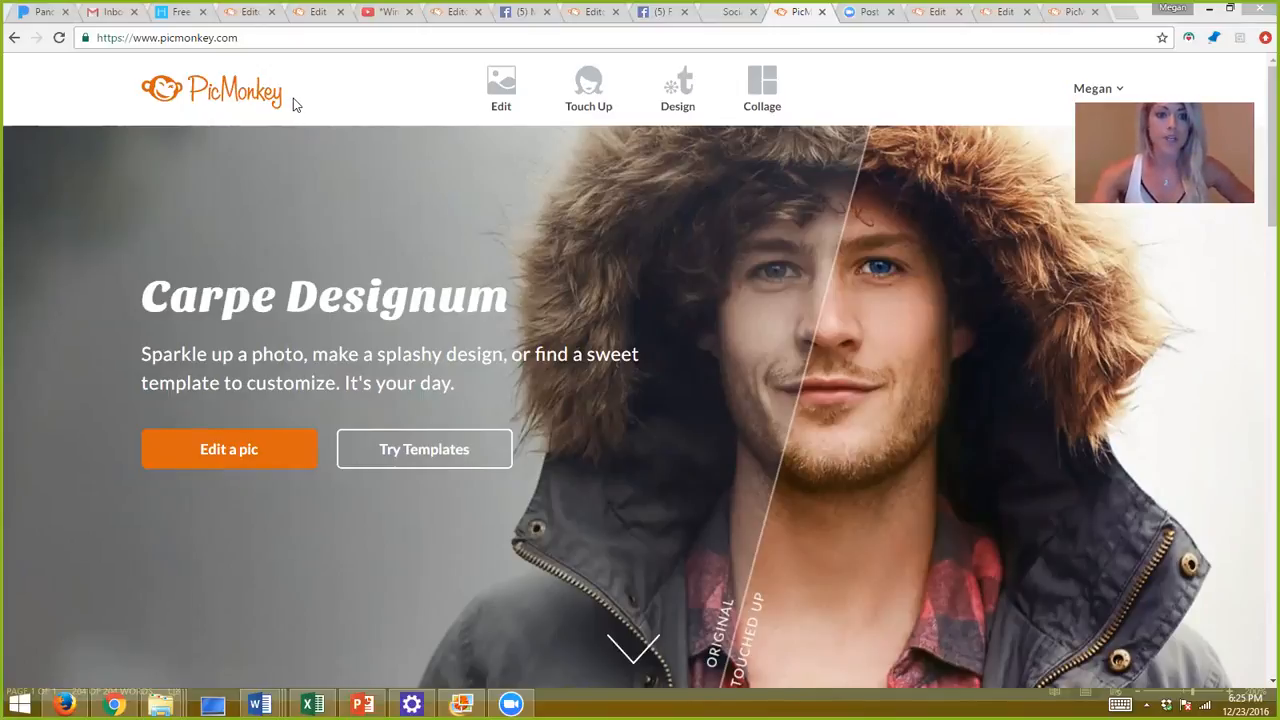
Show the photo sources under Edit: Computer, Hub, Facebook, OneDrive, Dropbox, Flickr and samples.
{"action": "mouse_move", "coordinate": [472, 107]}
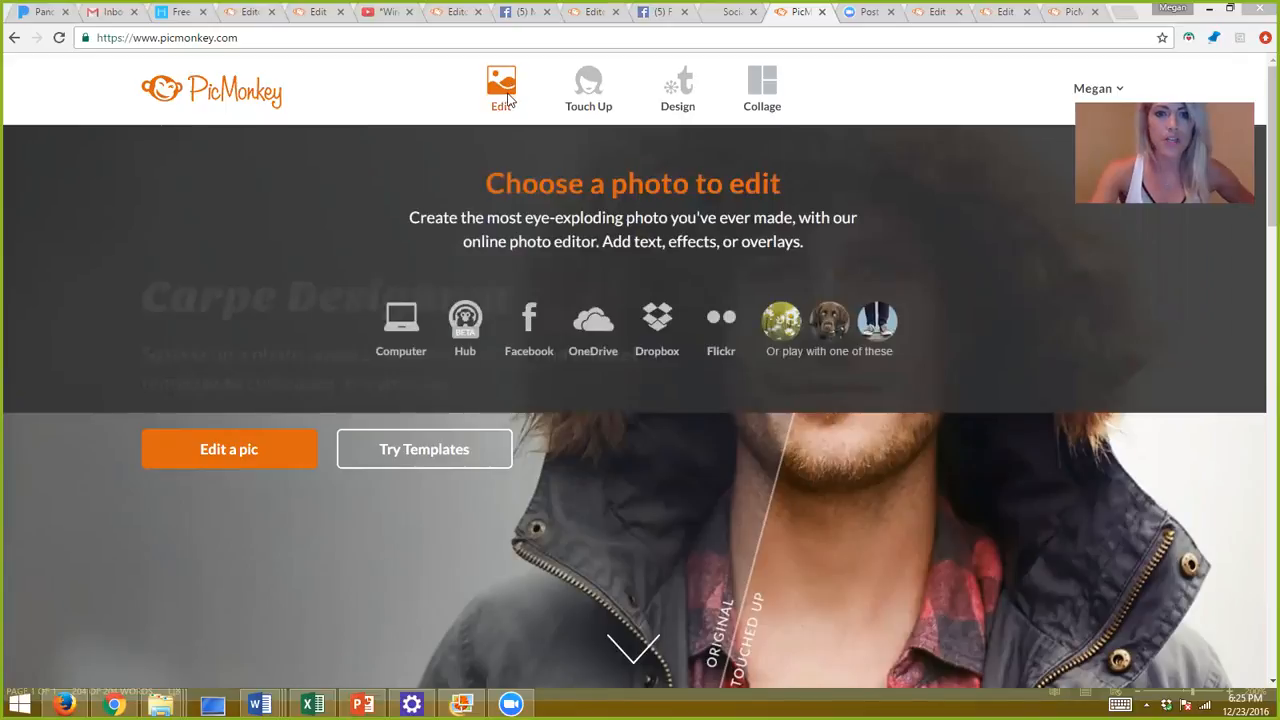
{"action": "mouse_move", "coordinate": [546, 110]}
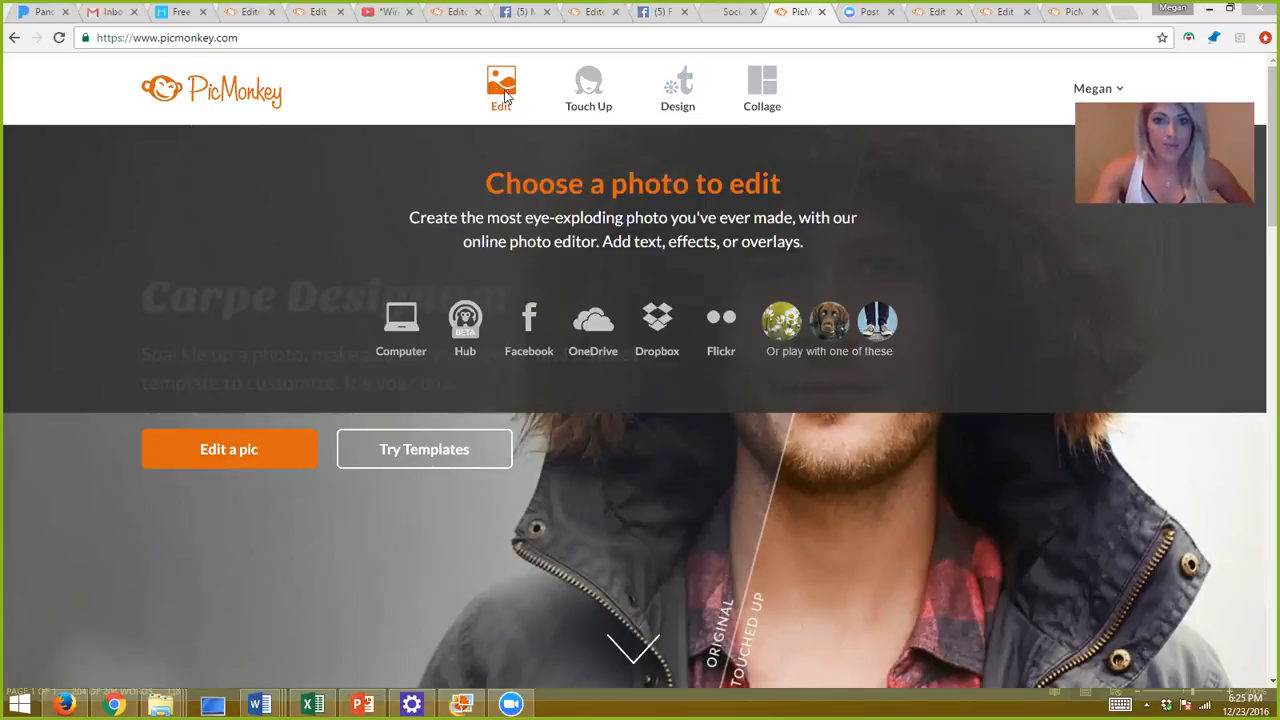
{"action": "mouse_move", "coordinate": [703, 108]}
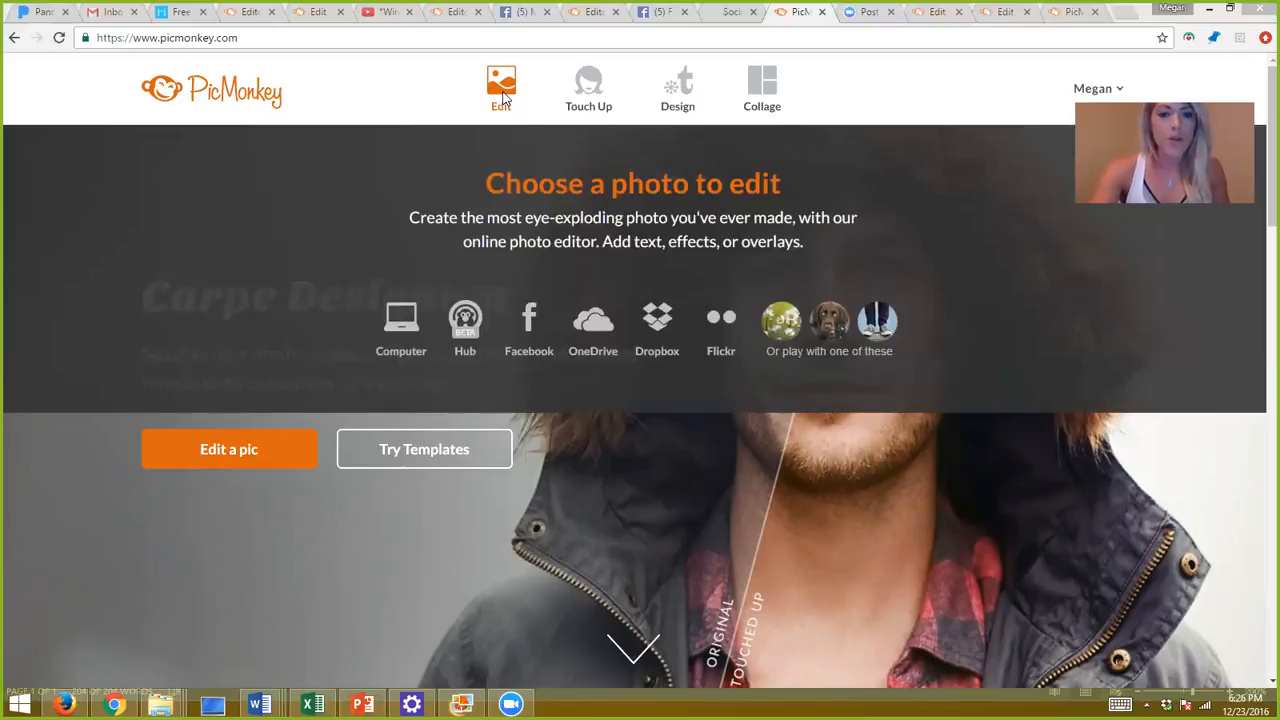
Open the 'gabe presents' photo from the Desktop through Computer.
{"action": "left_click", "coordinate": [503, 96]}
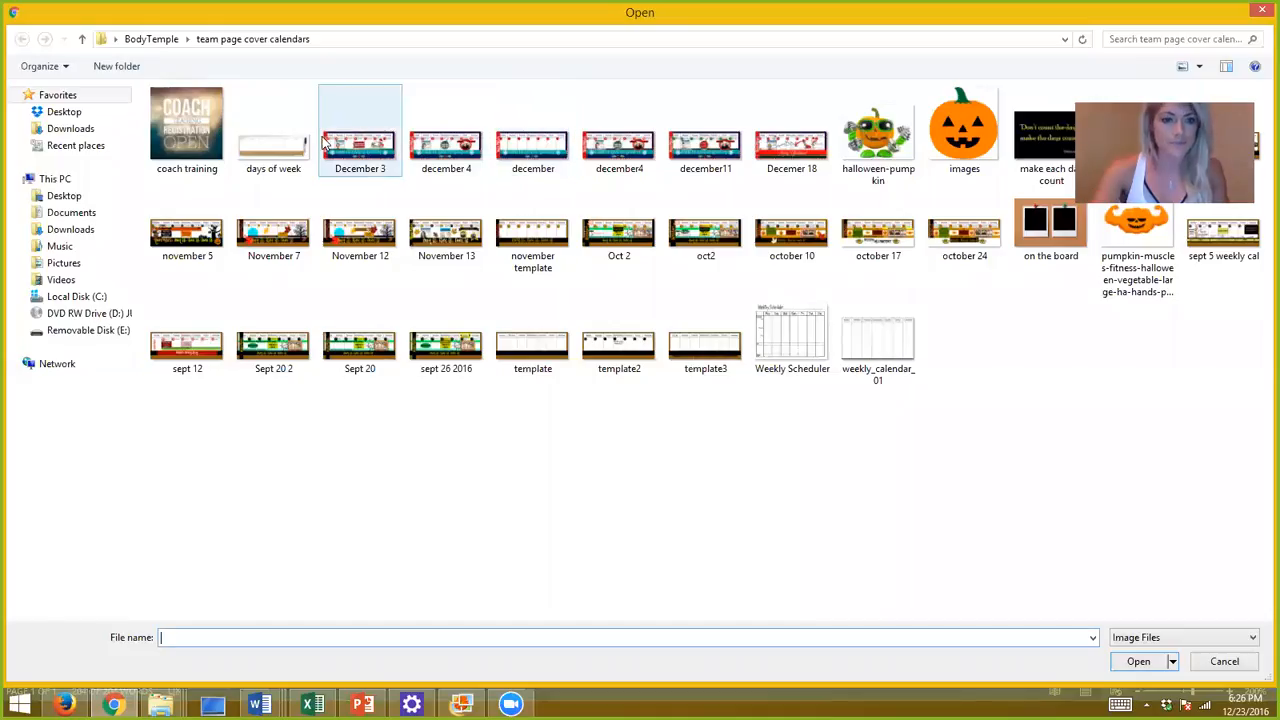
{"action": "left_click", "coordinate": [70, 200]}
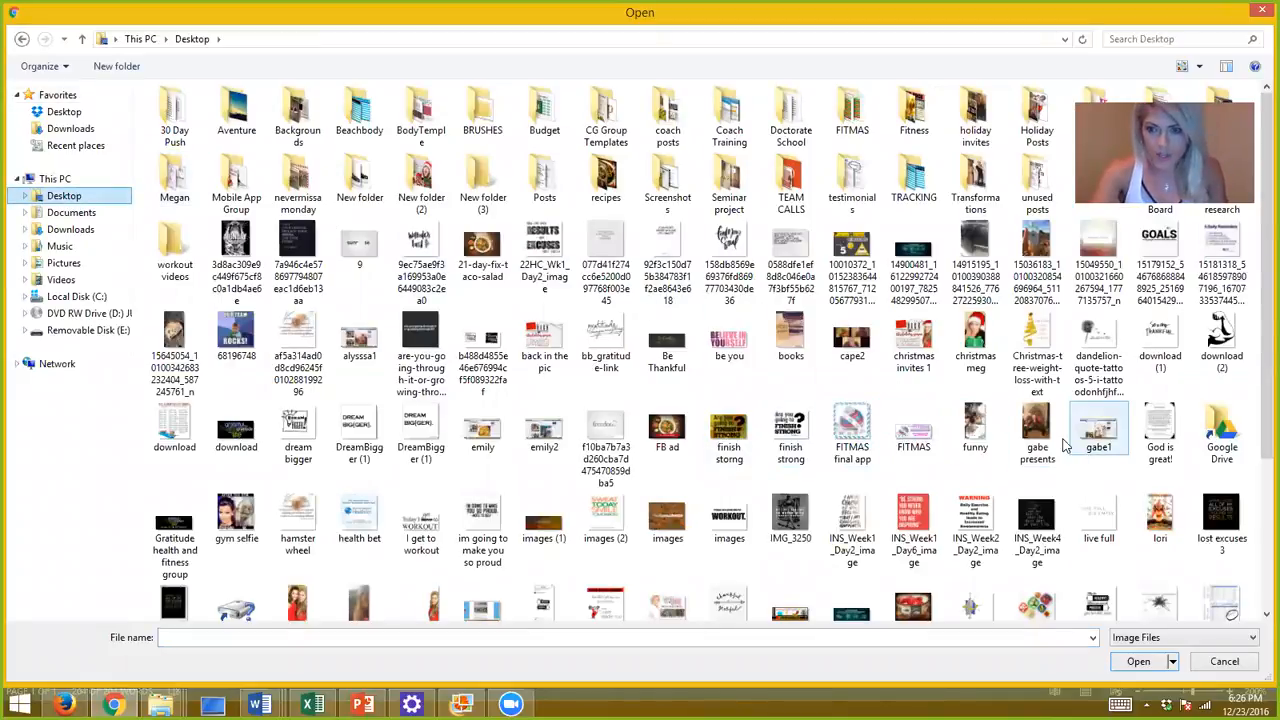
{"action": "double_click", "coordinate": [1037, 440]}
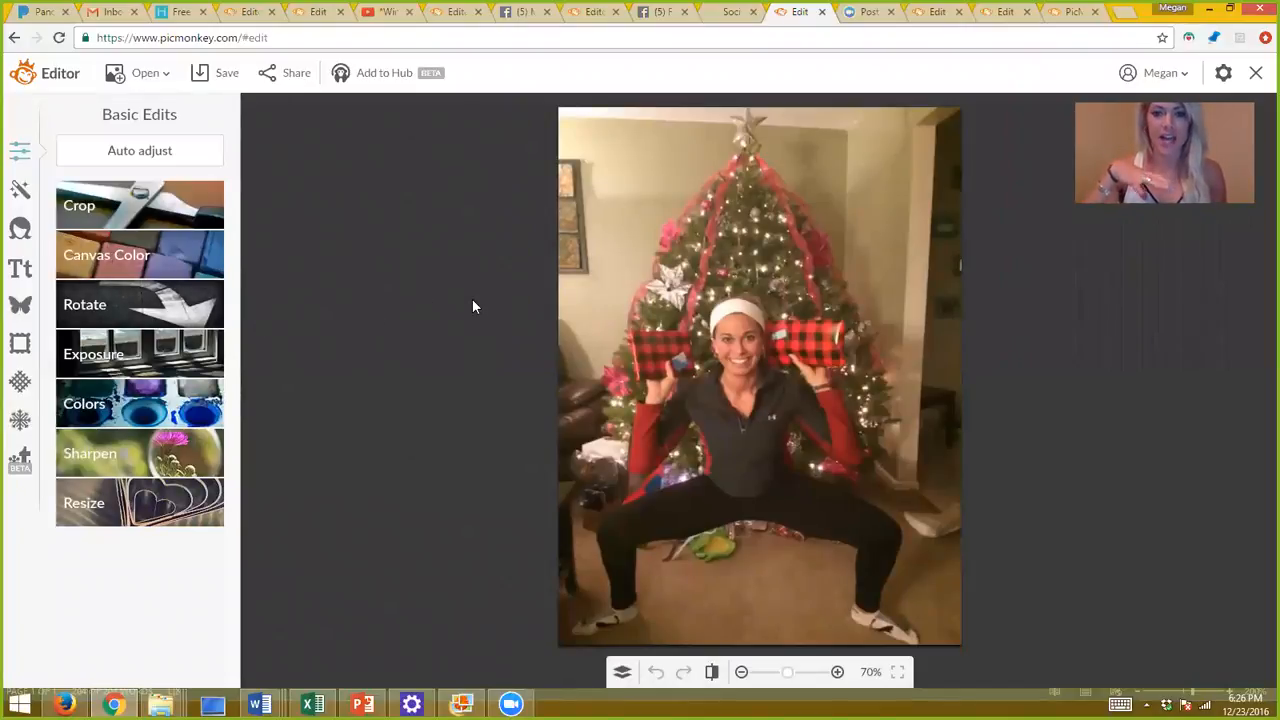
Preview the Dark Edges effect from the Effects list, then cancel it.
{"action": "left_click", "coordinate": [21, 193]}
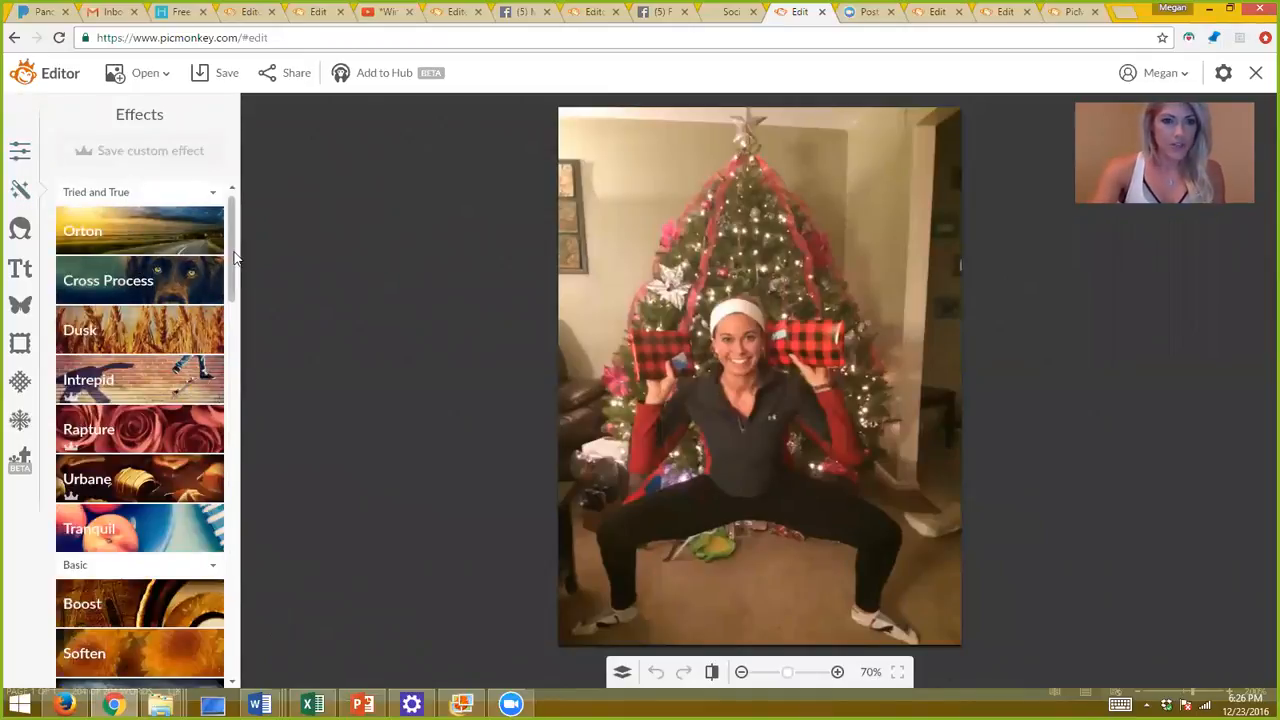
{"action": "scroll", "coordinate": [234, 280], "scroll_direction": "down", "scroll_amount": 3}
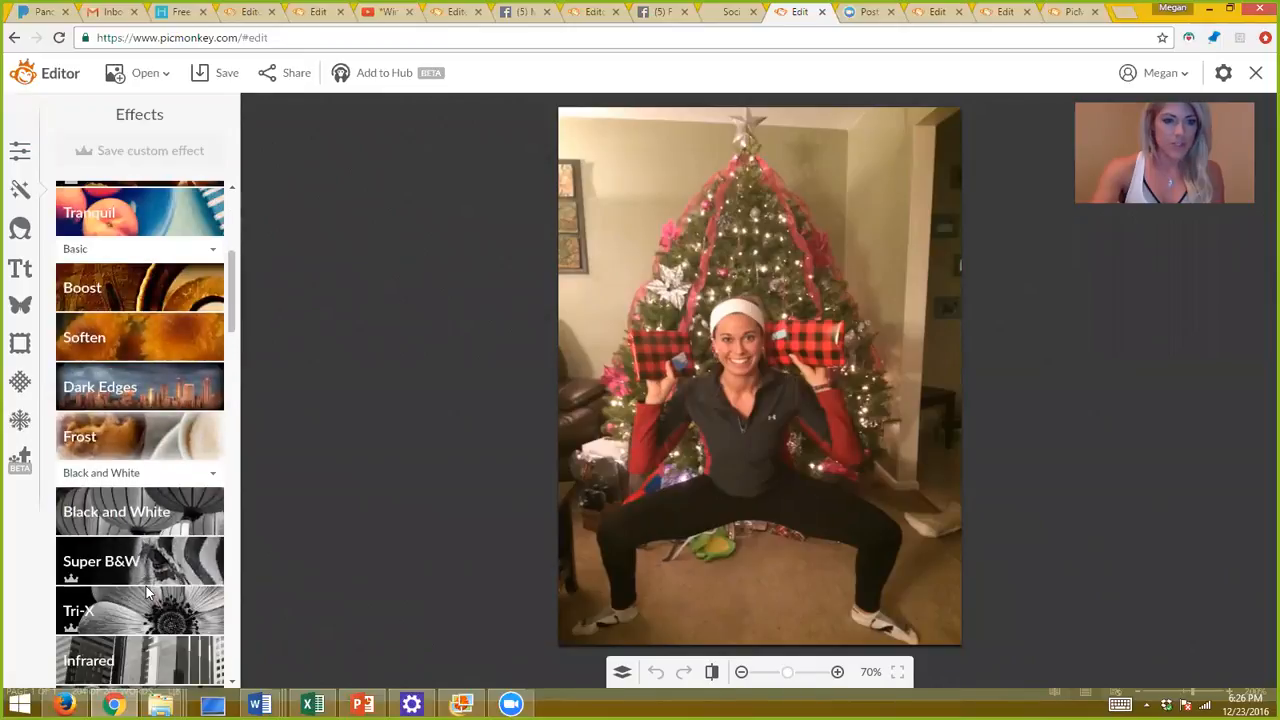
{"action": "left_click", "coordinate": [158, 401]}
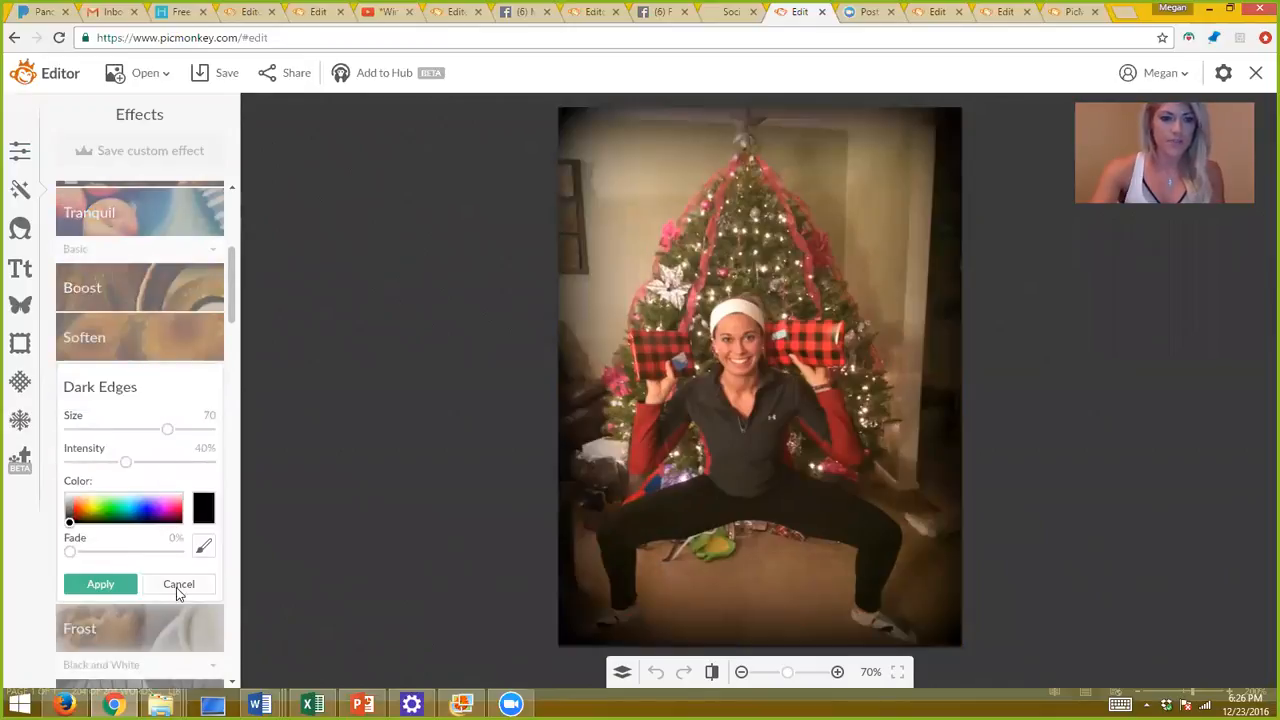
{"action": "left_click", "coordinate": [178, 586]}
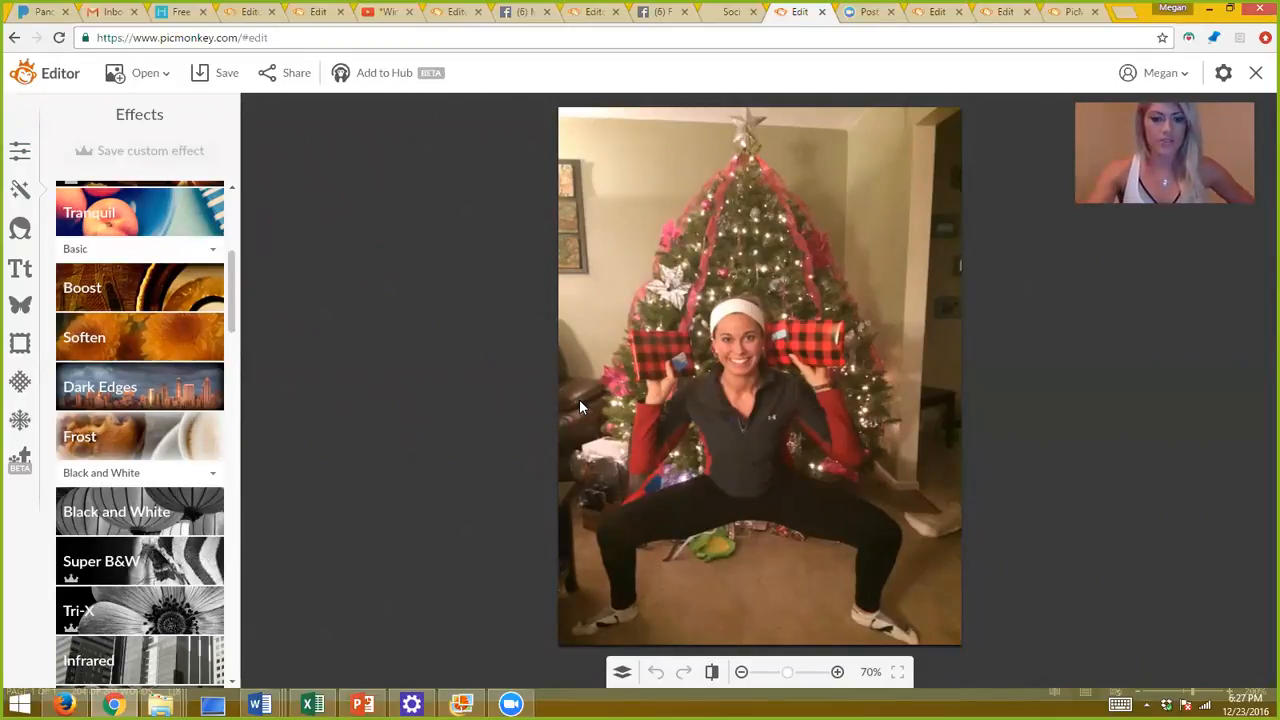
Pick the circle Shape Cutout in Frames after trying the heart and star shapes.
{"action": "left_click", "coordinate": [21, 345]}
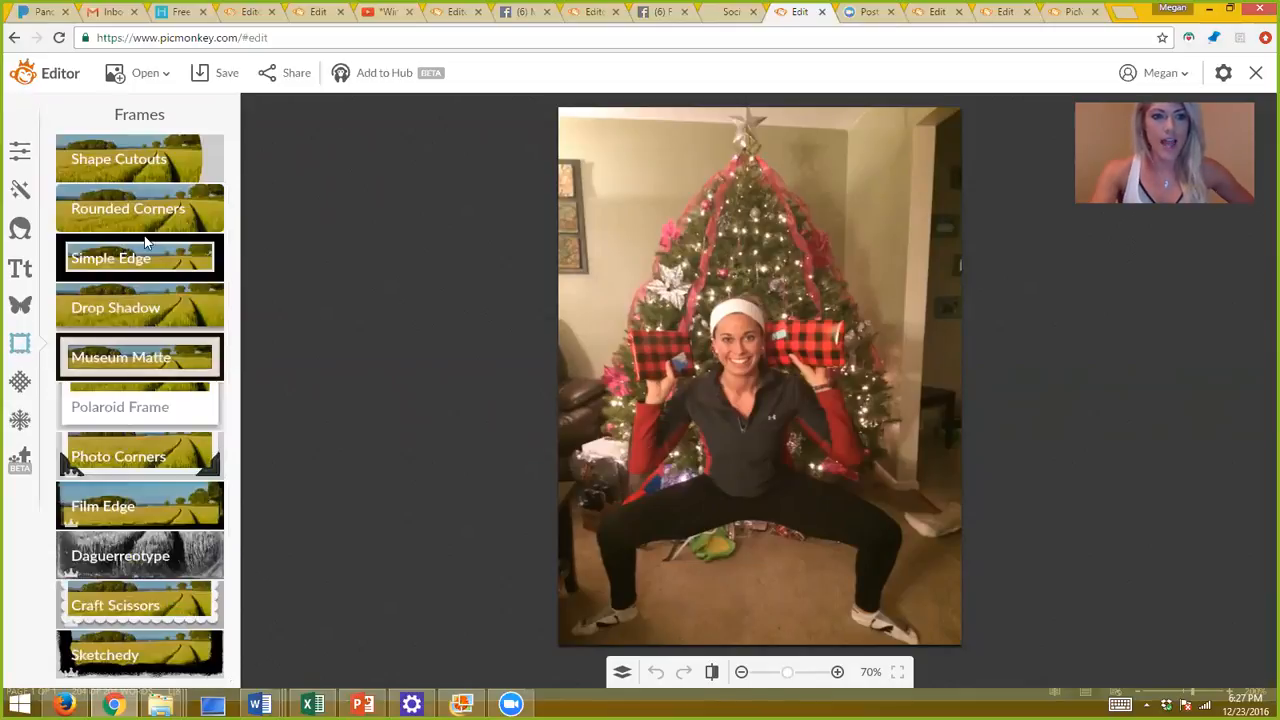
{"action": "left_click", "coordinate": [146, 160]}
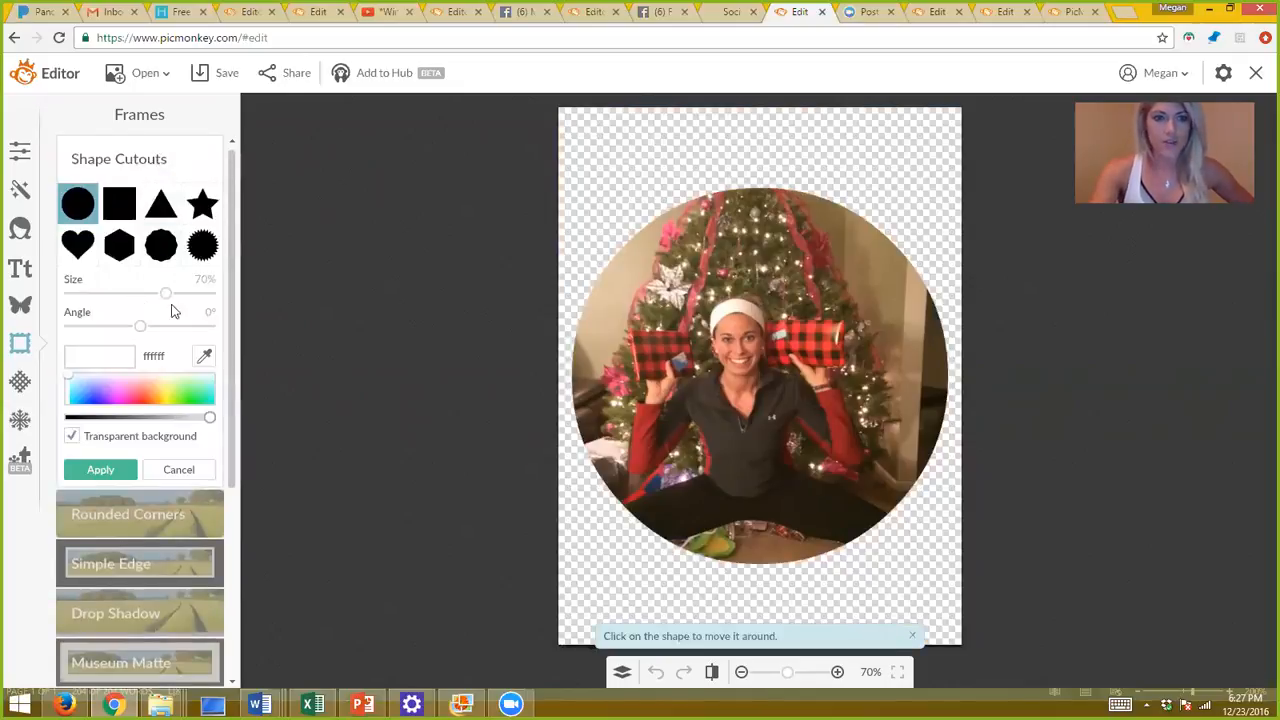
{"action": "left_click", "coordinate": [88, 257]}
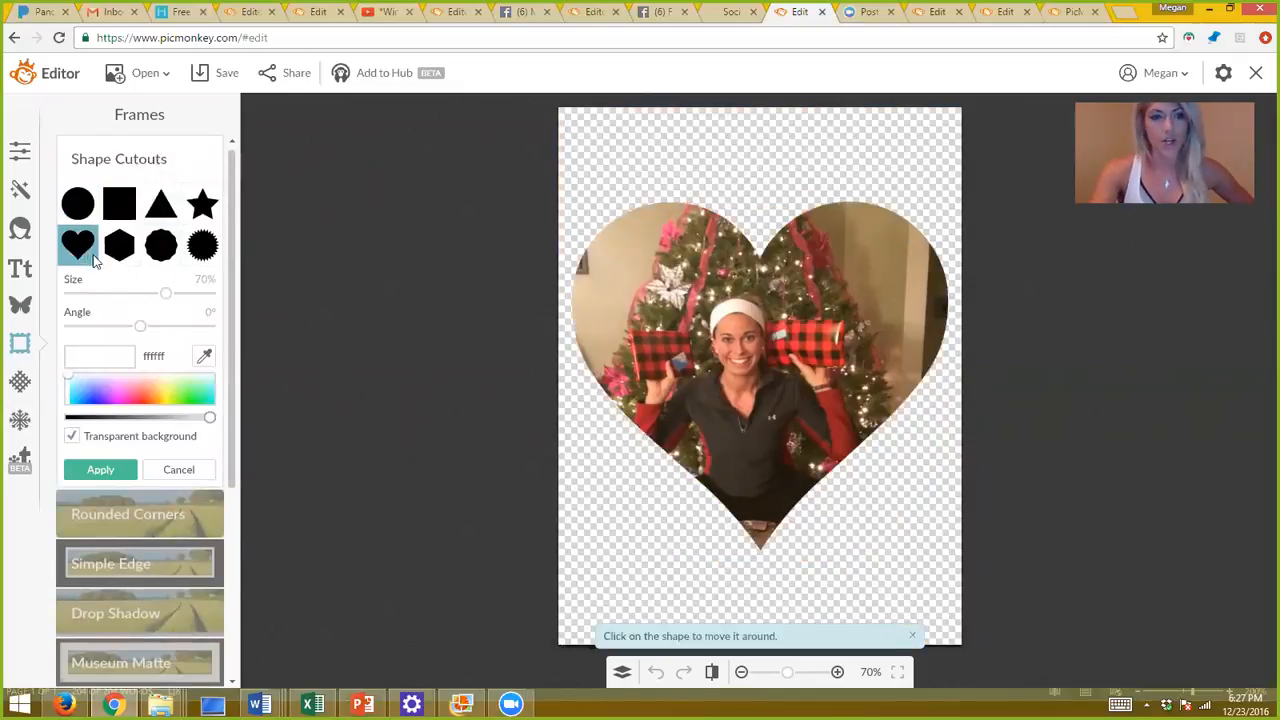
{"action": "left_click", "coordinate": [201, 213]}
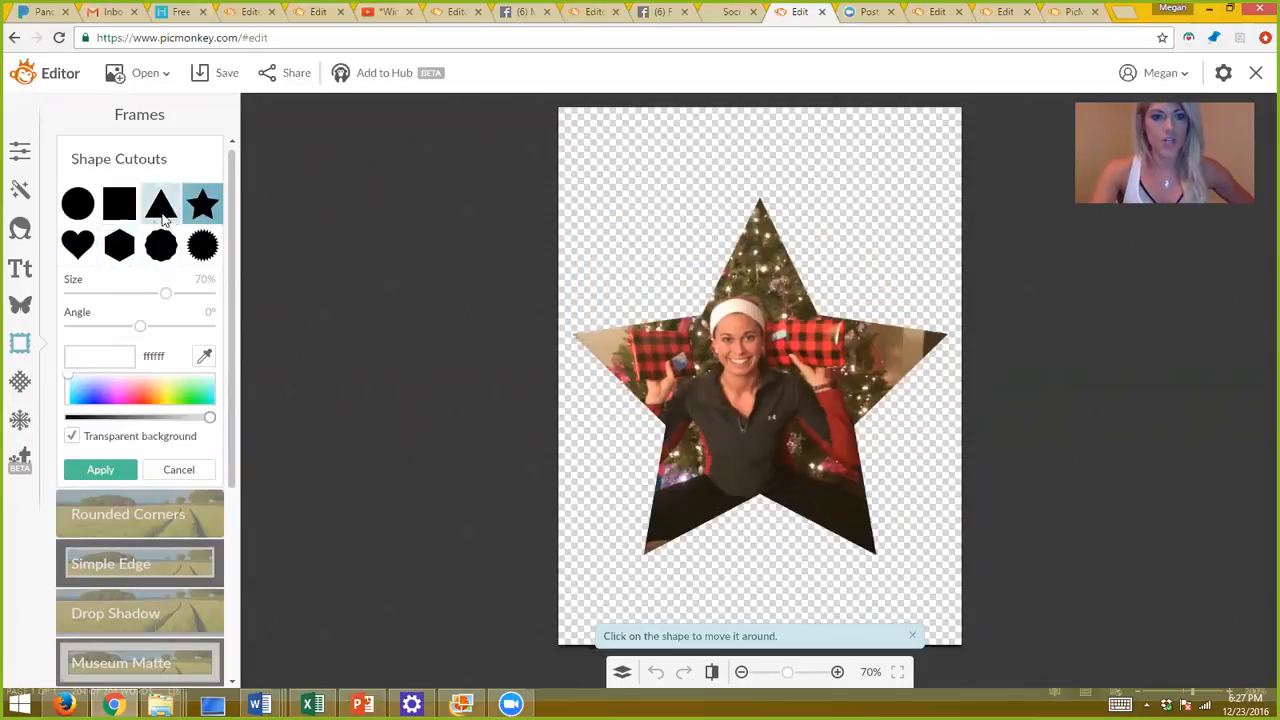
{"action": "left_click", "coordinate": [80, 218]}
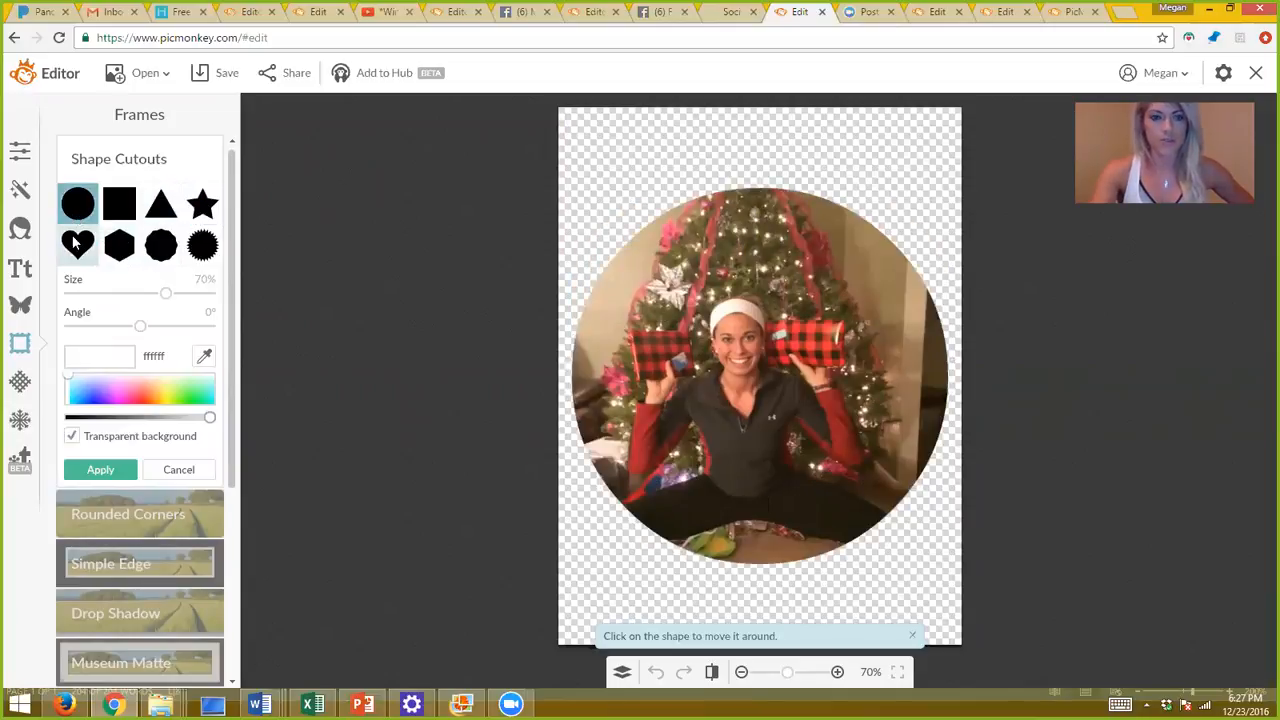
Shrink the circle to 25%, centre it over her face, and apply the cutout.
{"action": "left_click_drag", "start_coordinate": [165, 300], "coordinate": [105, 296]}
{"action": "left_click_drag", "start_coordinate": [800, 372], "coordinate": [782, 349]}
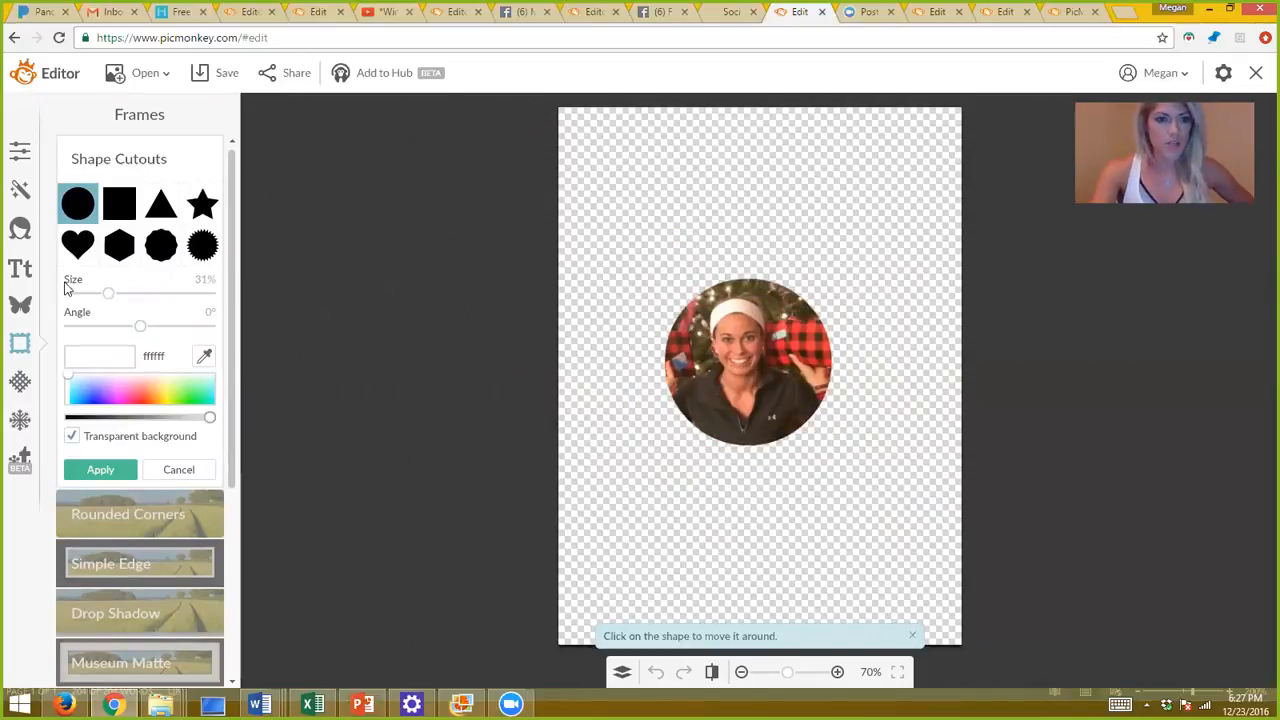
{"action": "left_click_drag", "start_coordinate": [109, 296], "coordinate": [99, 297]}
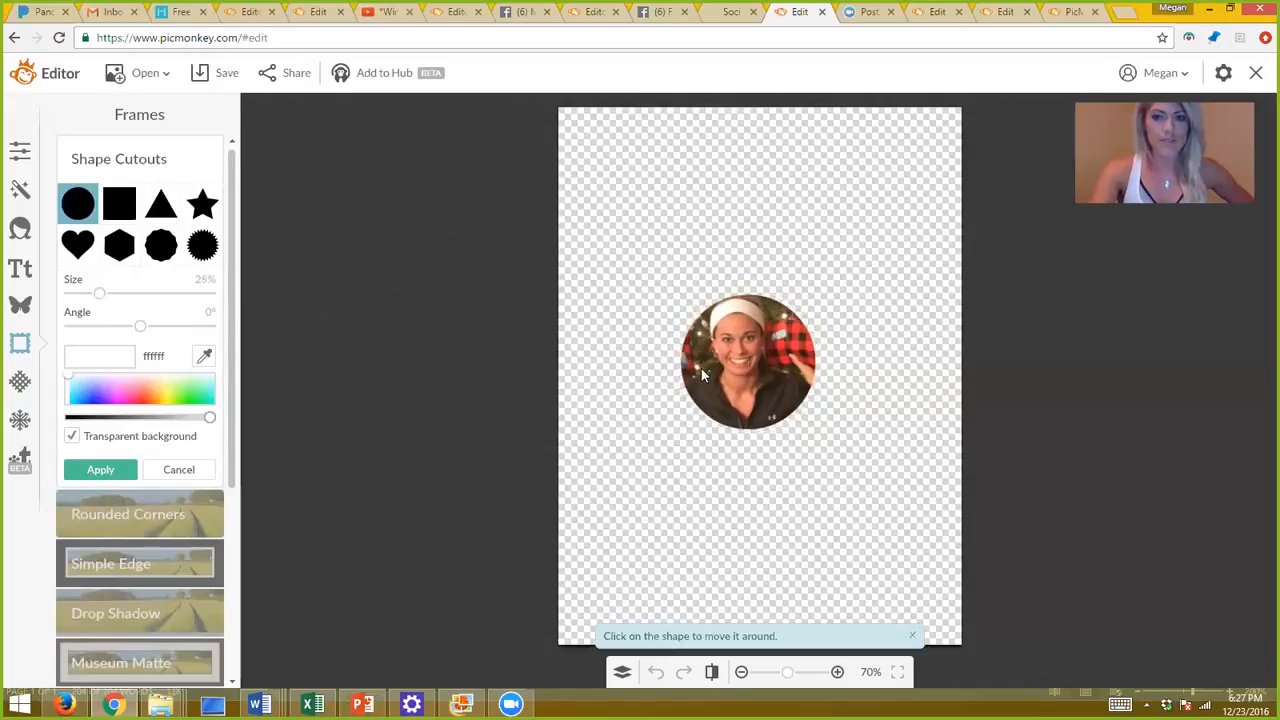
{"action": "left_click_drag", "start_coordinate": [770, 362], "coordinate": [761, 365]}
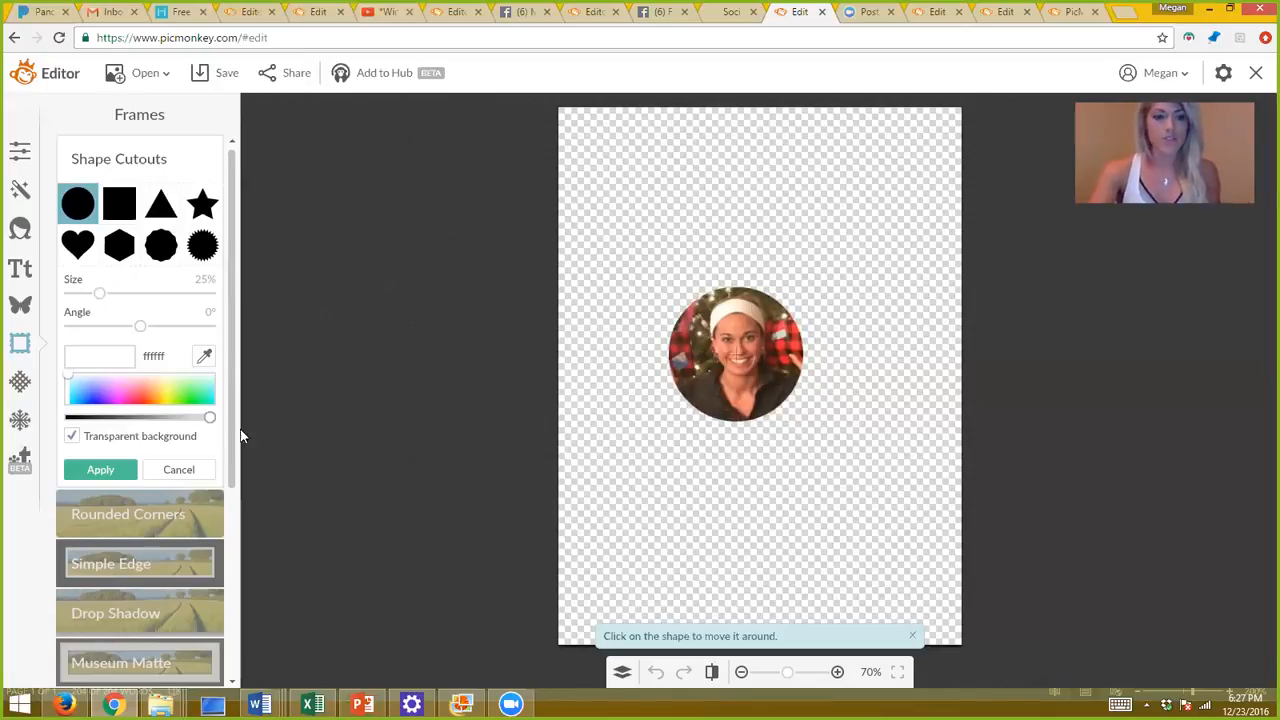
{"action": "left_click", "coordinate": [134, 470]}
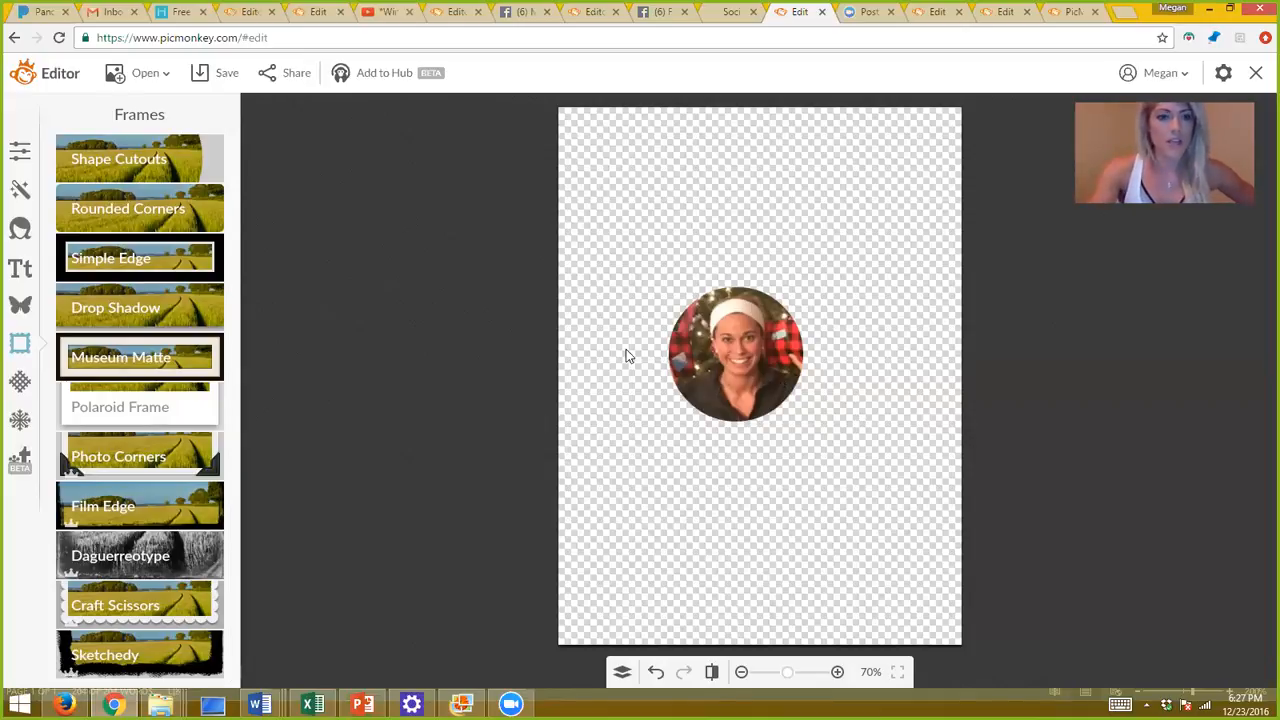
{"action": "left_click", "coordinate": [226, 74]}
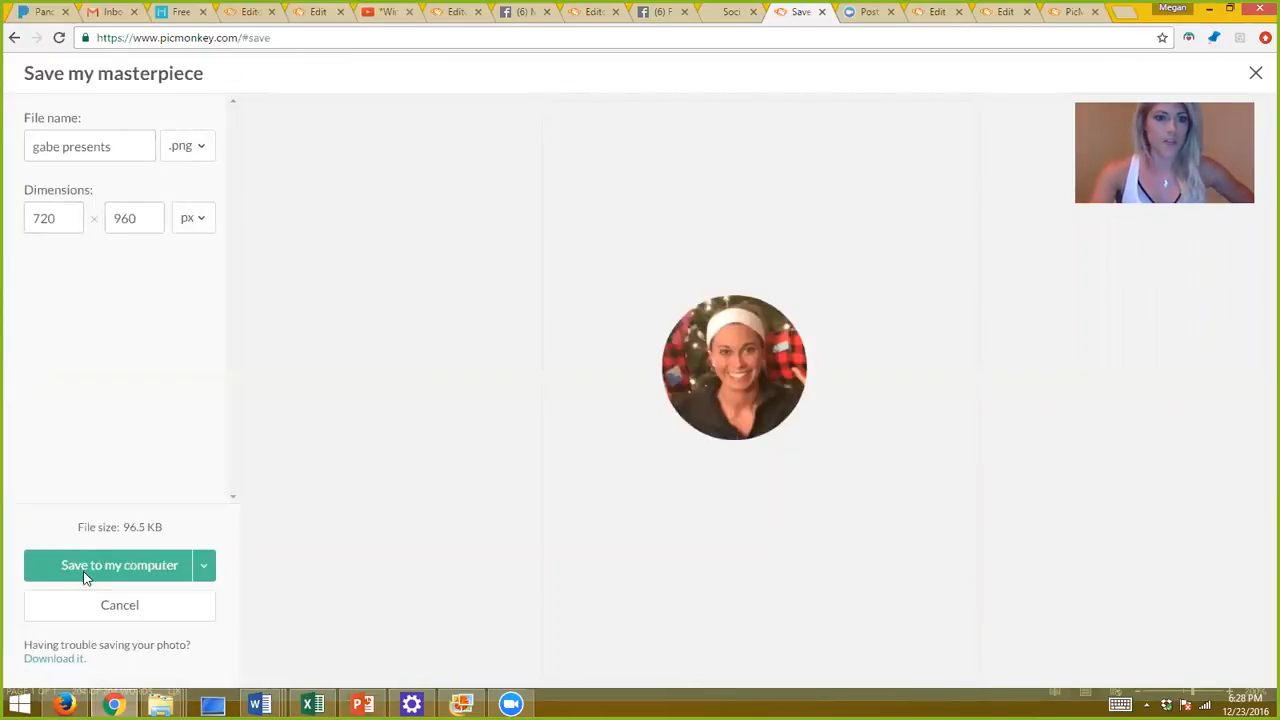
{"action": "left_click", "coordinate": [114, 604]}
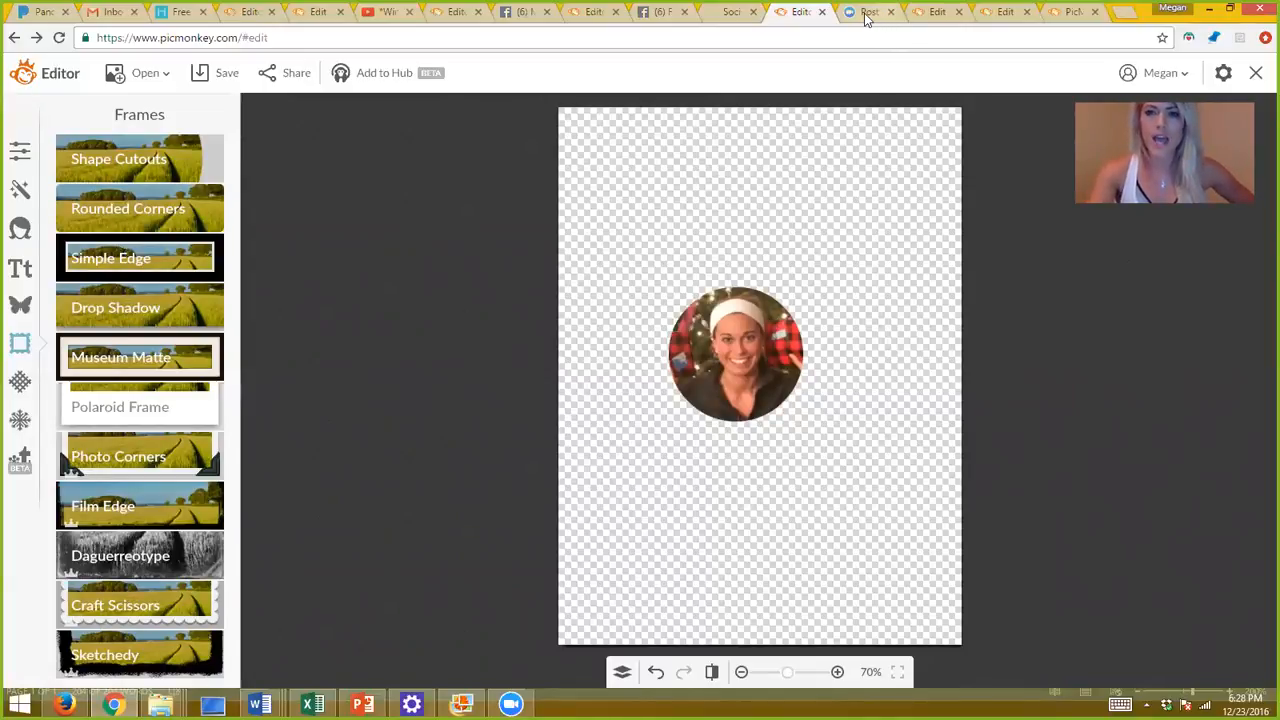
{"action": "left_click", "coordinate": [935, 17]}
Shift the selfie photo to the left on the canvas.
{"action": "mouse_move", "coordinate": [769, 348]}
{"action": "left_mouse_down"}
{"action": "mouse_move", "coordinate": [686, 366]}
{"action": "mouse_move", "coordinate": [686, 377]}
{"action": "mouse_move", "coordinate": [737, 352]}
{"action": "left_mouse_up"}
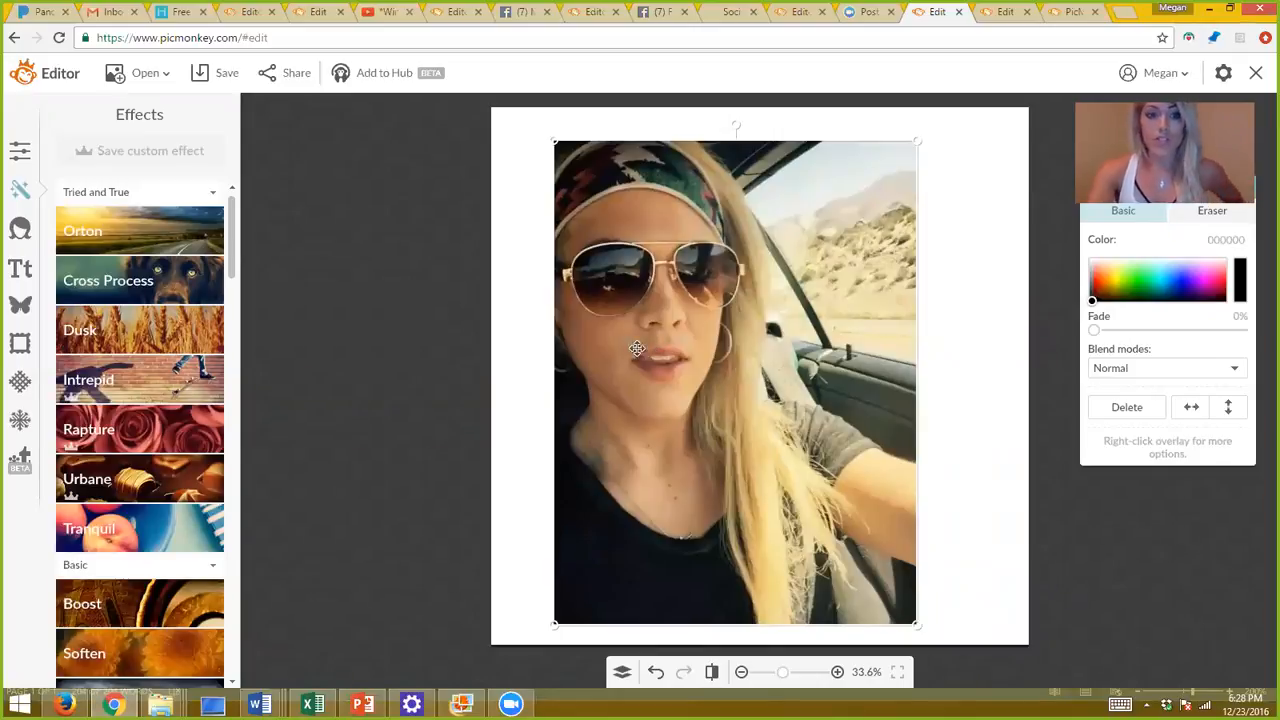
{"action": "left_click", "coordinate": [21, 313]}
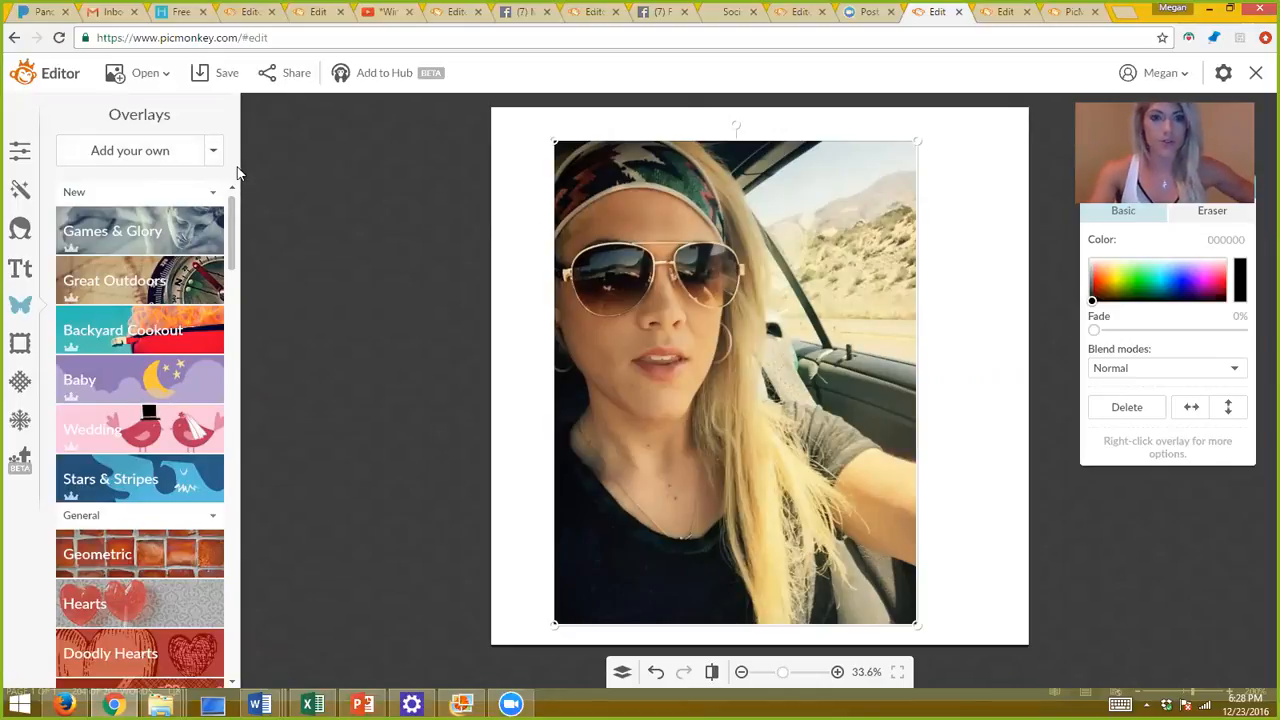
{"action": "left_click_drag", "start_coordinate": [676, 291], "coordinate": [587, 349]}
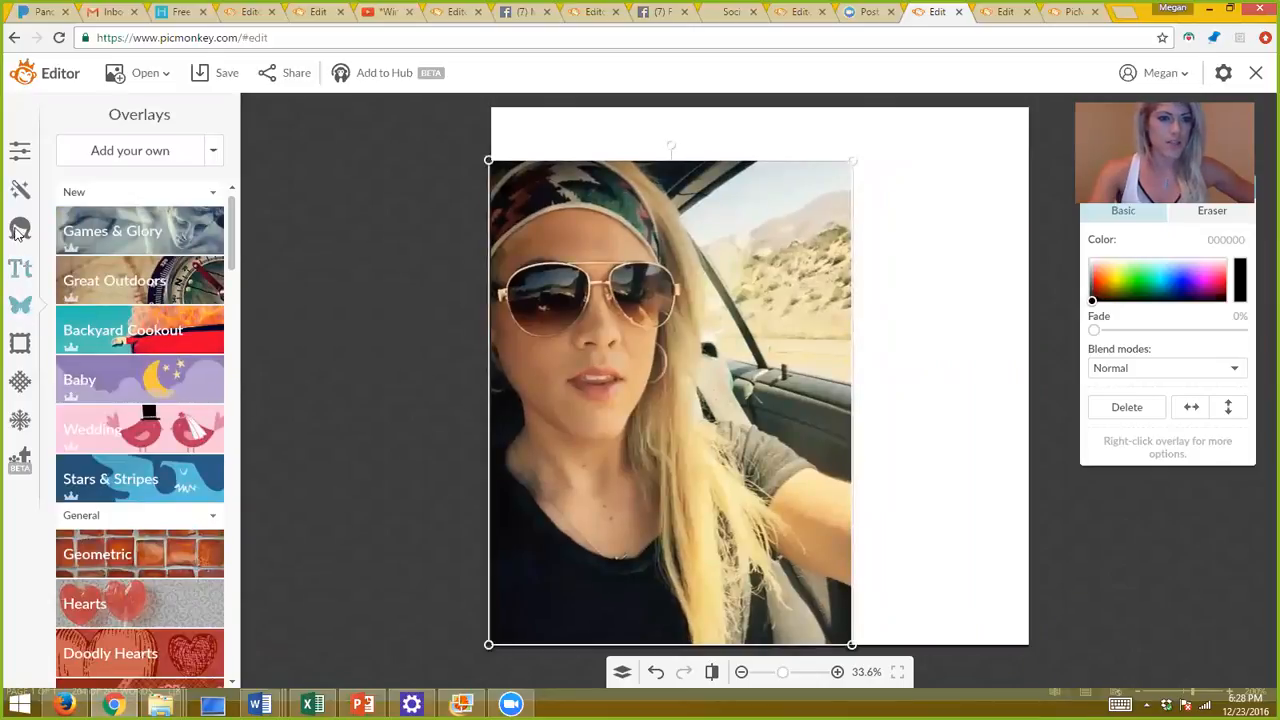
Preview the Super B&W effect, then close its settings.
{"action": "left_click", "coordinate": [20, 189]}
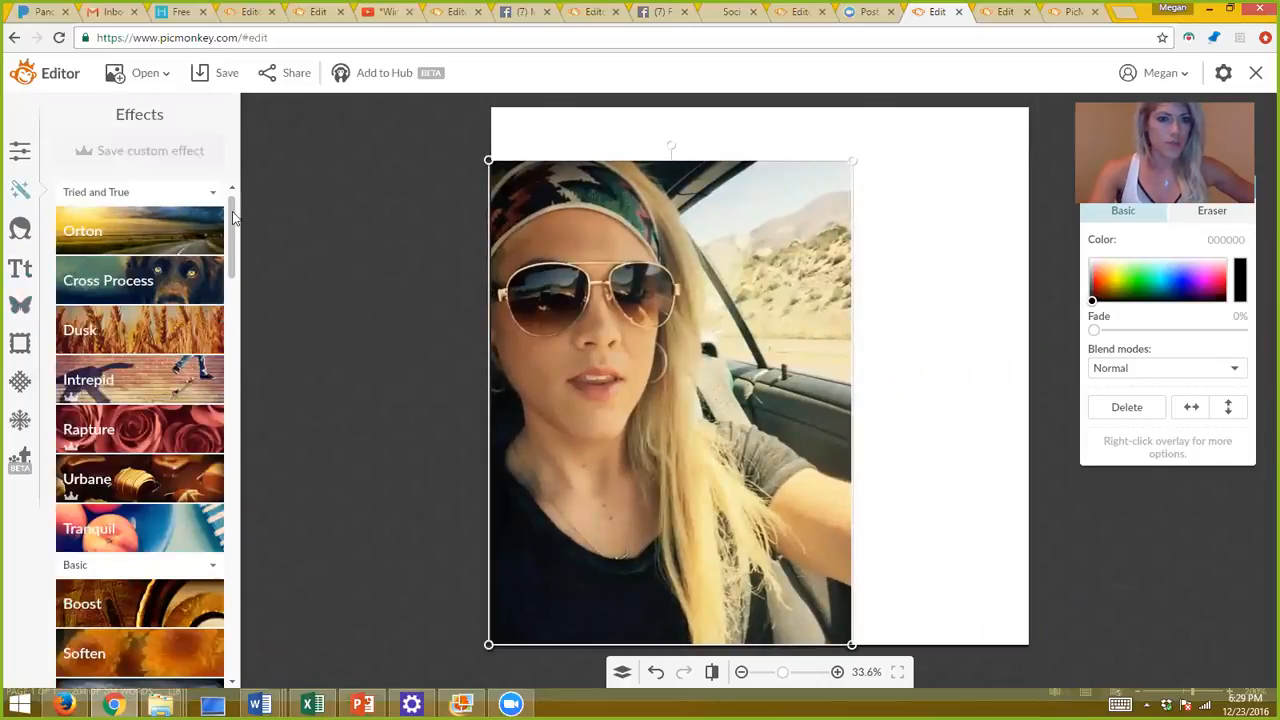
{"action": "scroll", "coordinate": [231, 226], "scroll_direction": "down", "scroll_amount": 3}
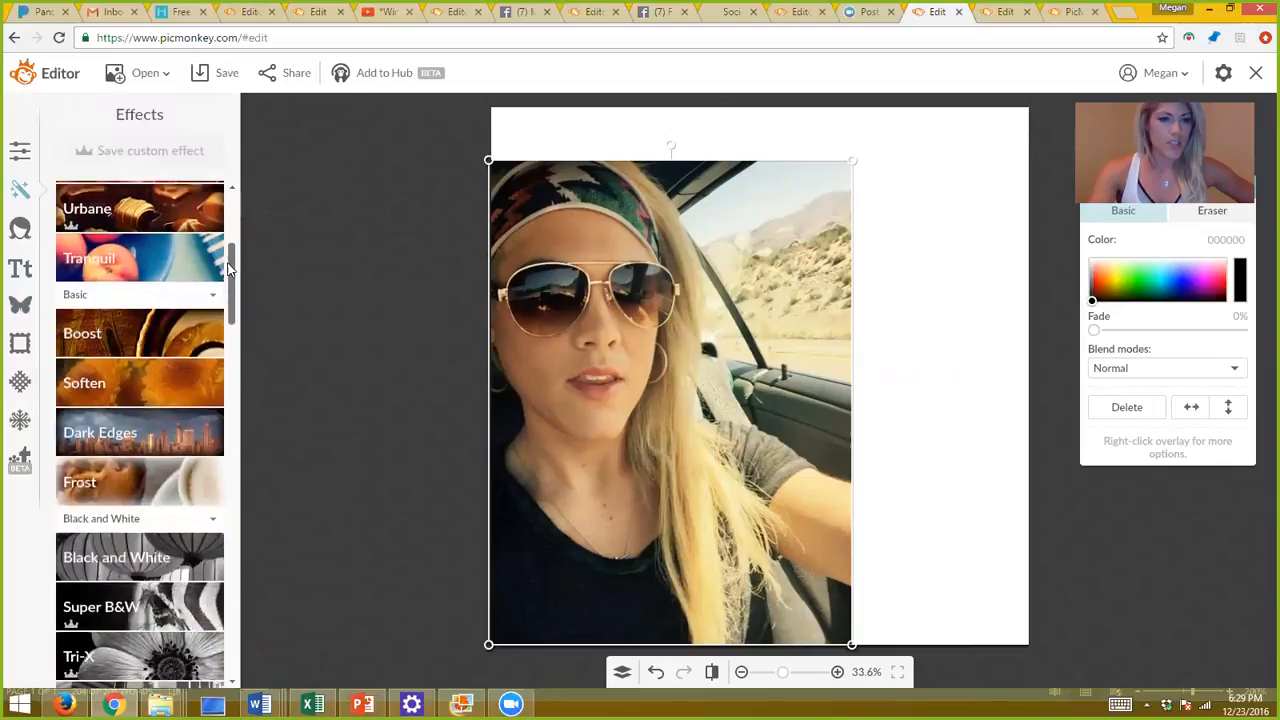
{"action": "left_click", "coordinate": [140, 588]}
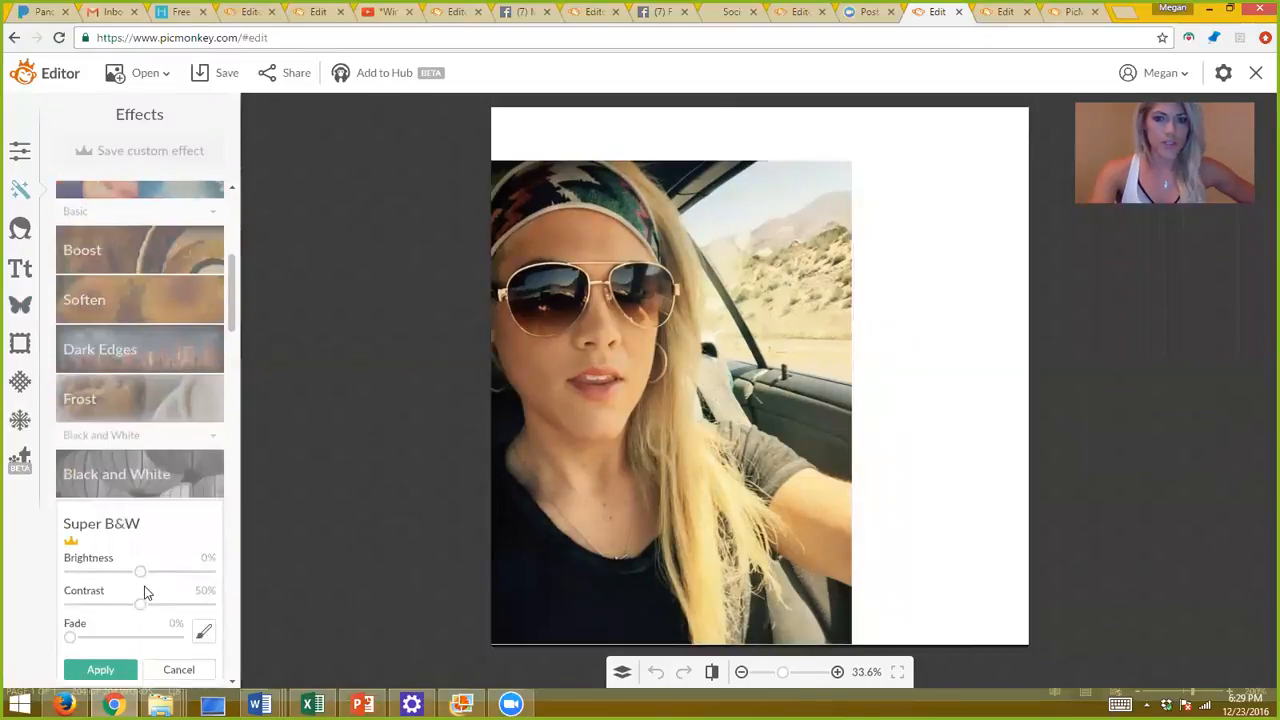
{"action": "left_click", "coordinate": [176, 670]}
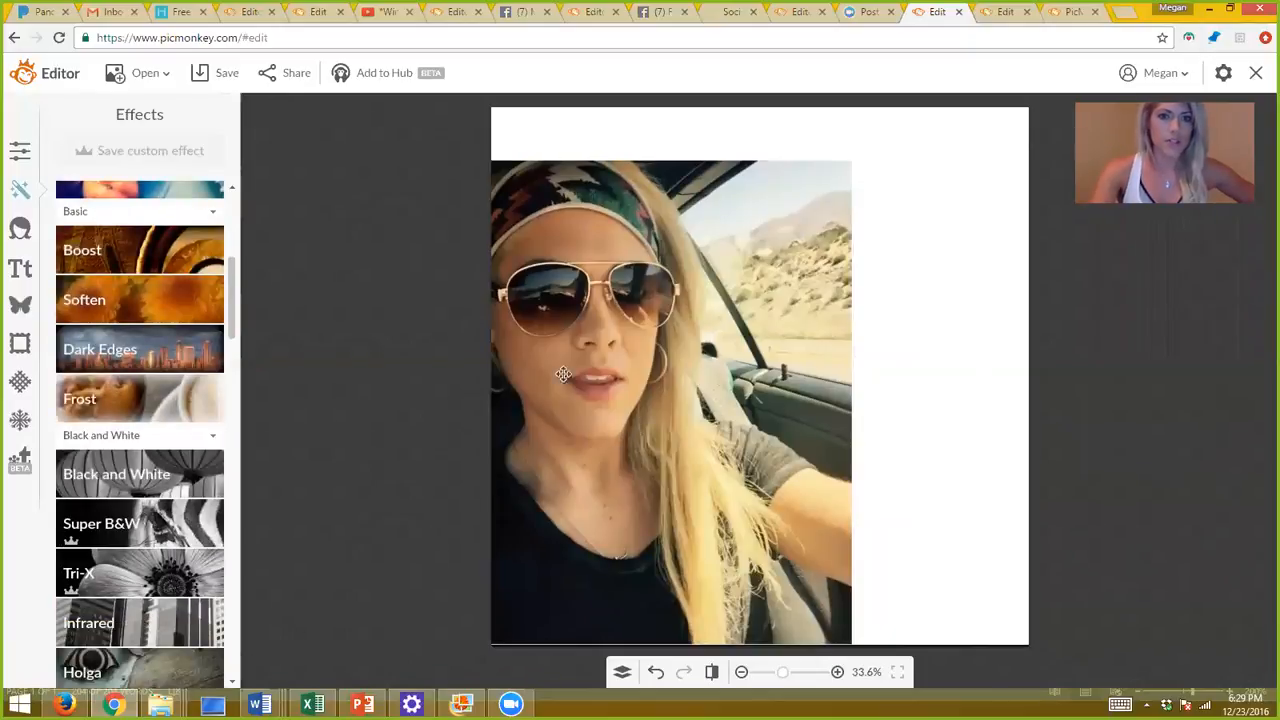
Move the car selfie slightly down and left, then nudge it right.
{"action": "left_click", "coordinate": [740, 263]}
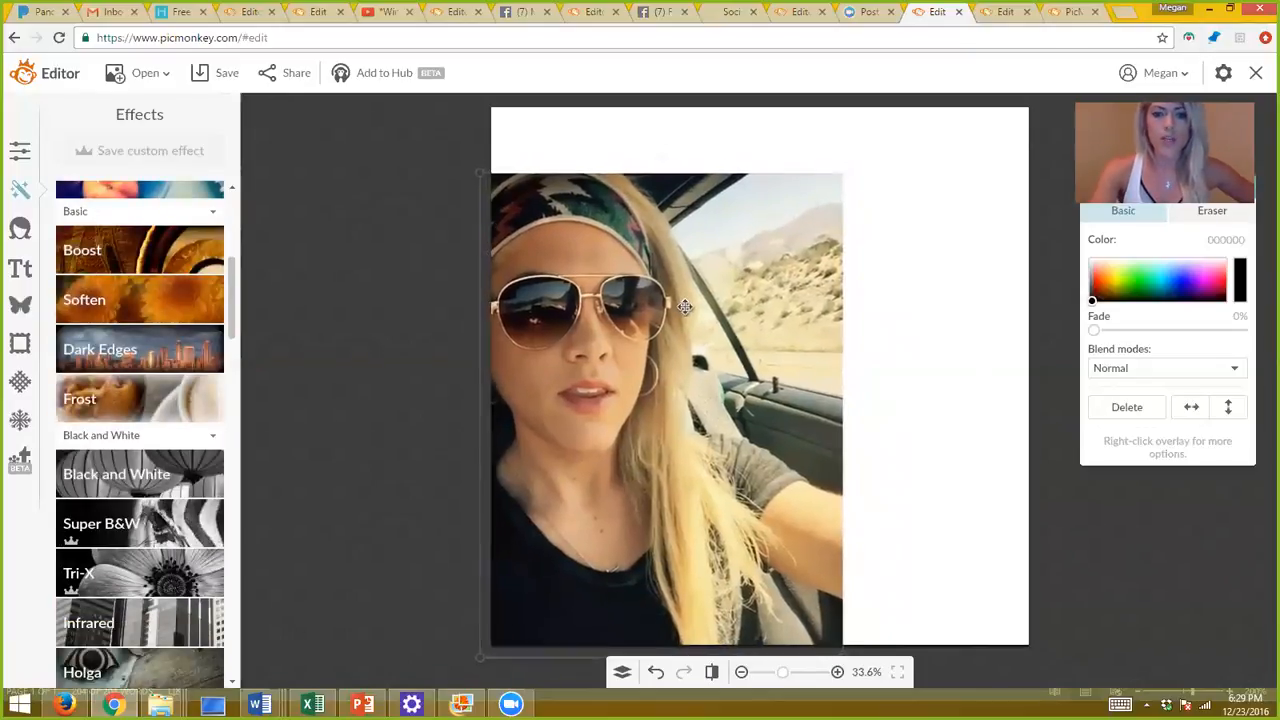
{"action": "left_click_drag", "start_coordinate": [708, 289], "coordinate": [684, 306]}
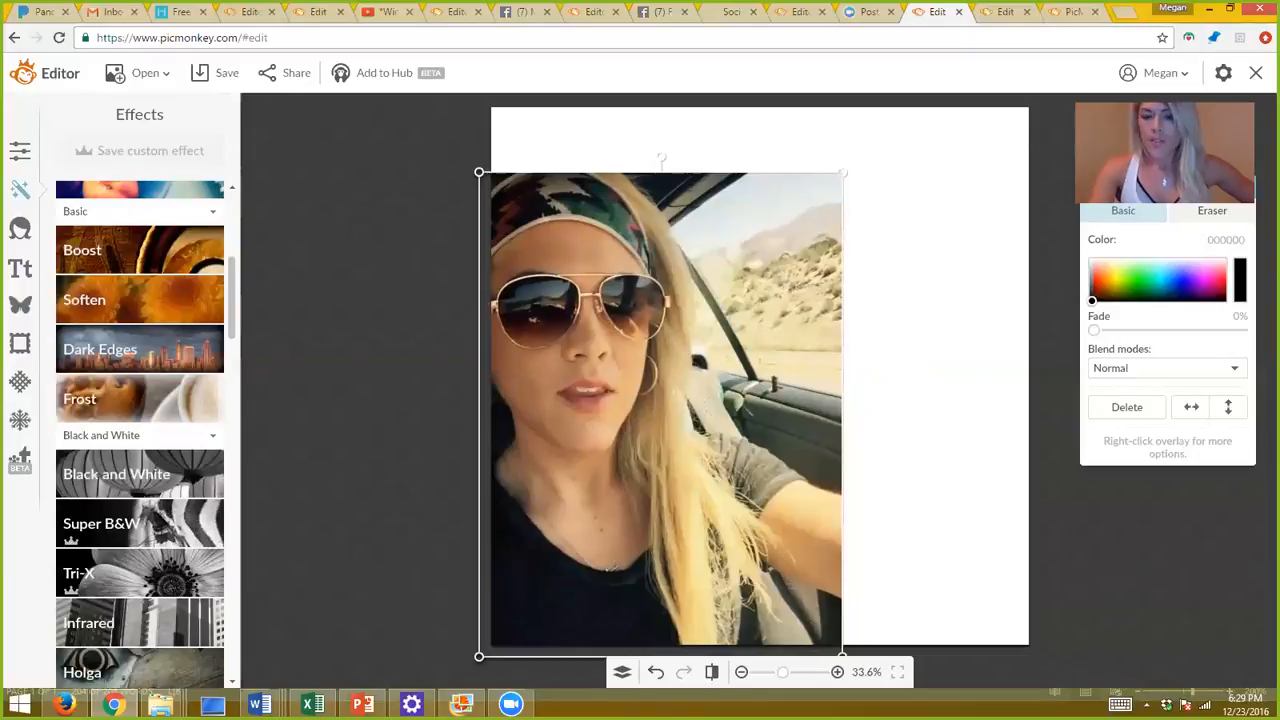
{"action": "left_click_drag", "start_coordinate": [540, 272], "coordinate": [544, 272]}
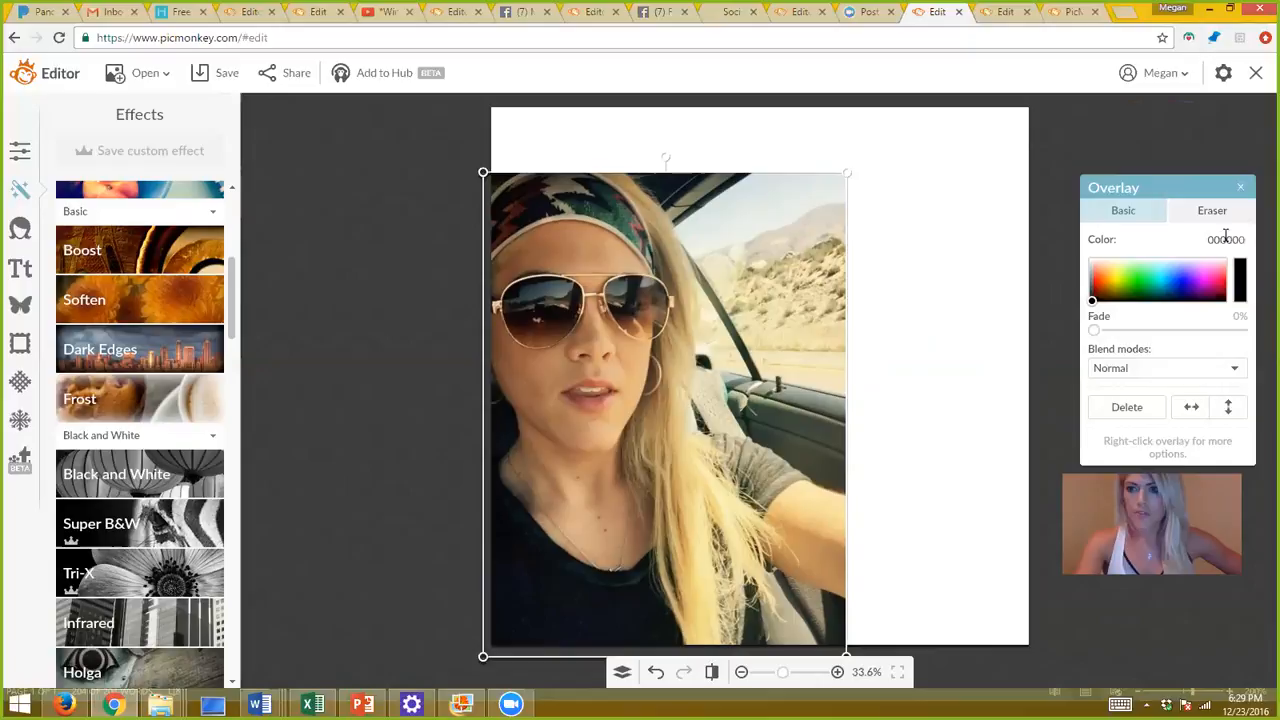
Erase the selfie's upper-right area into white with a 0-hardness, smaller eraser.
{"action": "left_click", "coordinate": [1212, 212]}
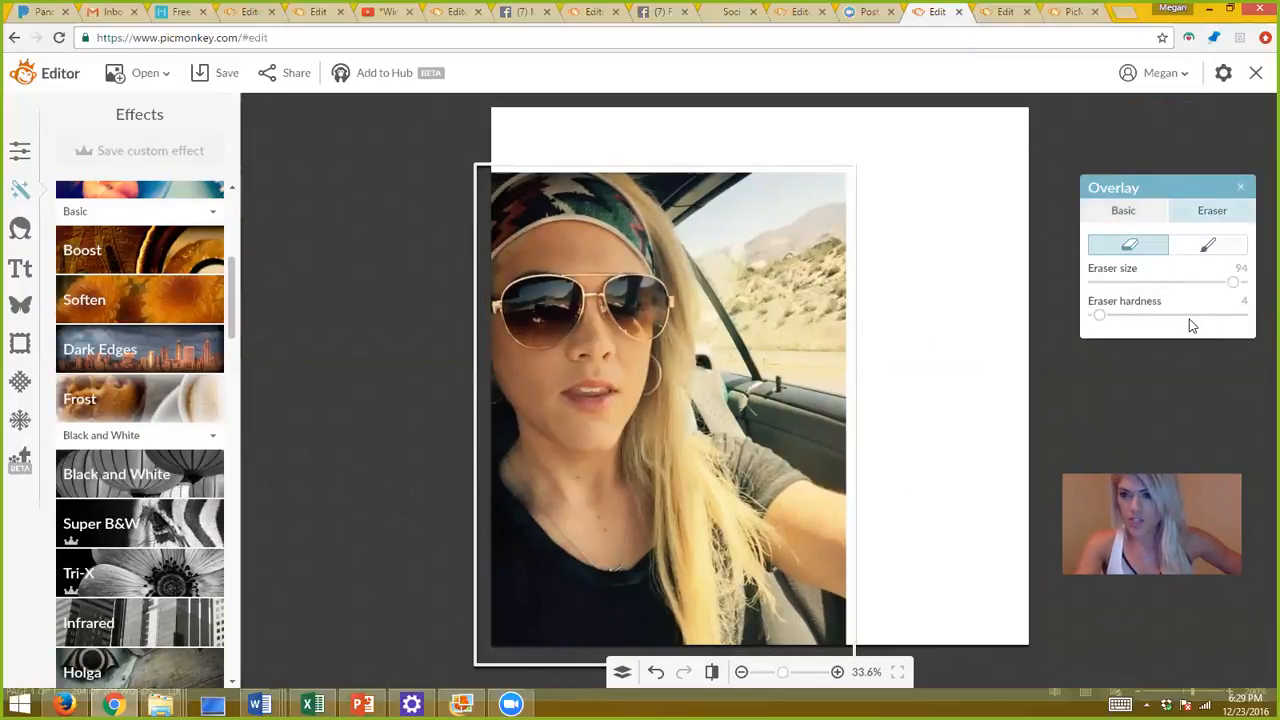
{"action": "left_click_drag", "start_coordinate": [1100, 316], "coordinate": [1094, 316]}
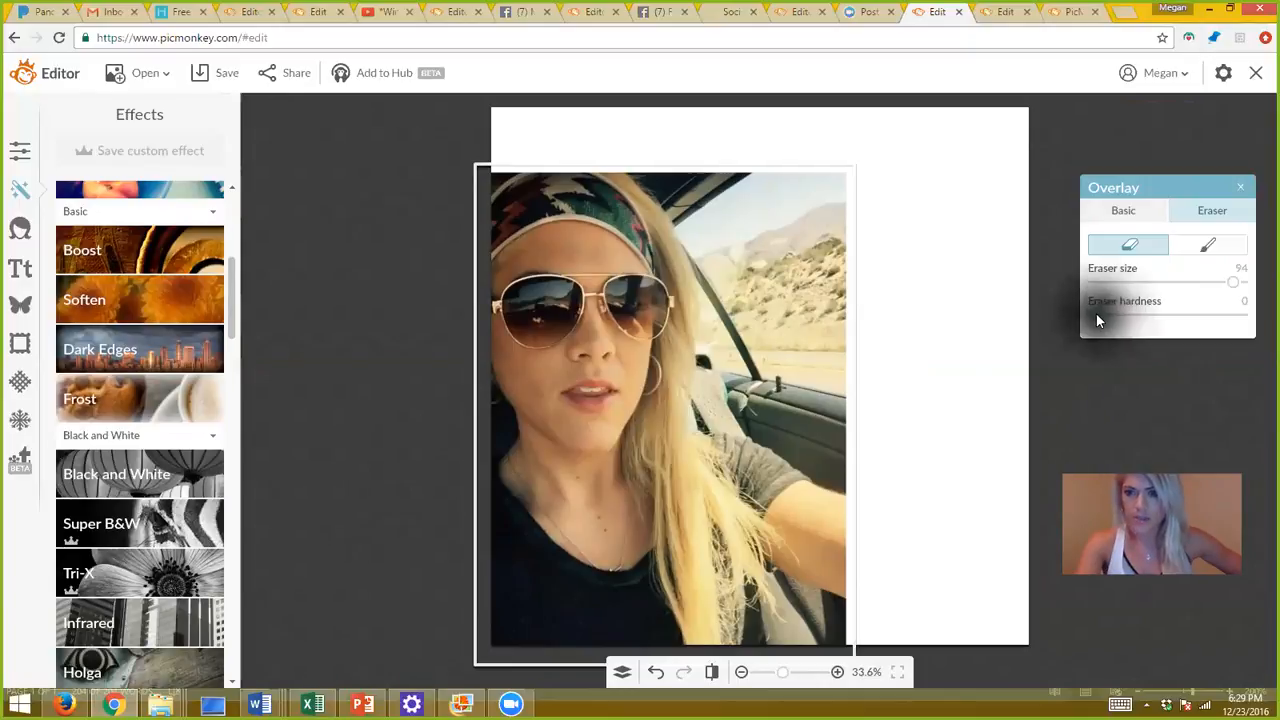
{"action": "mouse_move", "coordinate": [1226, 280]}
{"action": "left_mouse_down"}
{"action": "mouse_move", "coordinate": [1177, 286]}
{"action": "mouse_move", "coordinate": [1216, 285]}
{"action": "mouse_move", "coordinate": [1208, 293]}
{"action": "left_mouse_up"}
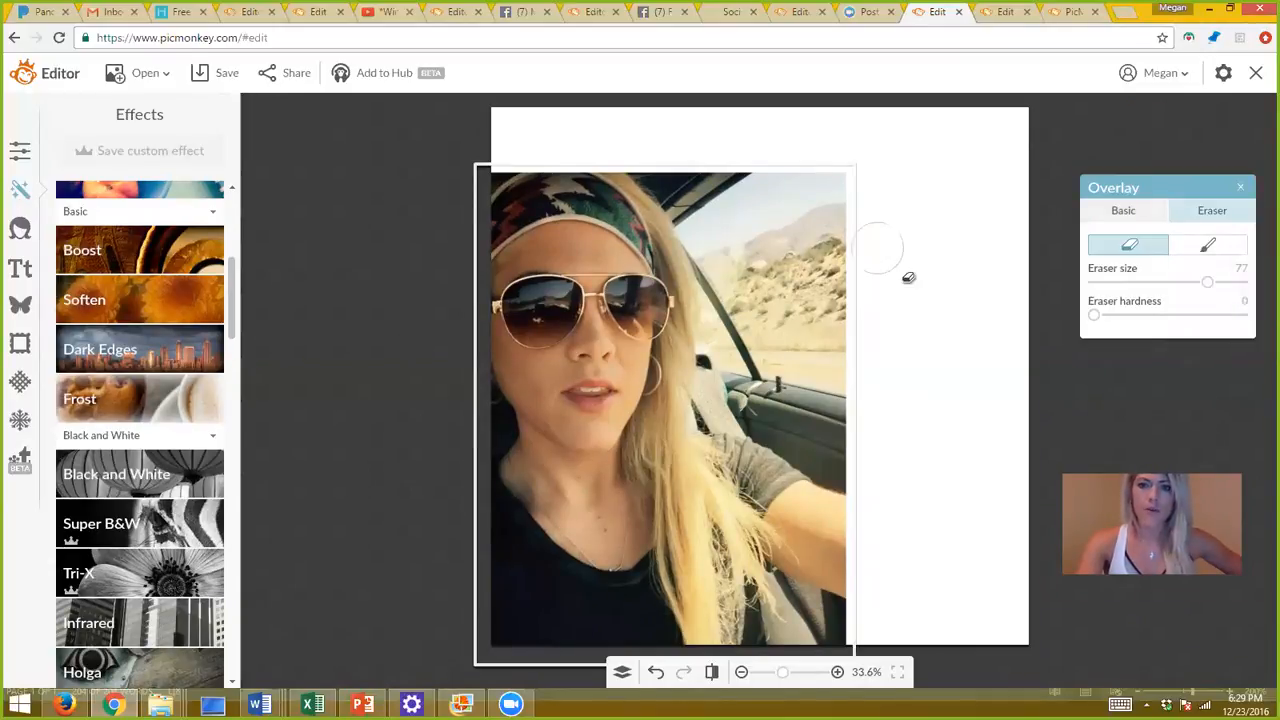
{"action": "mouse_move", "coordinate": [858, 227]}
{"action": "left_mouse_down"}
{"action": "mouse_move", "coordinate": [869, 306]}
{"action": "mouse_move", "coordinate": [849, 334]}
{"action": "mouse_move", "coordinate": [800, 243]}
{"action": "mouse_move", "coordinate": [782, 173]}
{"action": "mouse_move", "coordinate": [817, 209]}
{"action": "mouse_move", "coordinate": [811, 317]}
{"action": "mouse_move", "coordinate": [761, 320]}
{"action": "mouse_move", "coordinate": [774, 283]}
{"action": "mouse_move", "coordinate": [746, 181]}
{"action": "mouse_move", "coordinate": [720, 211]}
{"action": "mouse_move", "coordinate": [666, 165]}
{"action": "mouse_move", "coordinate": [727, 192]}
{"action": "mouse_move", "coordinate": [778, 306]}
{"action": "left_mouse_up"}
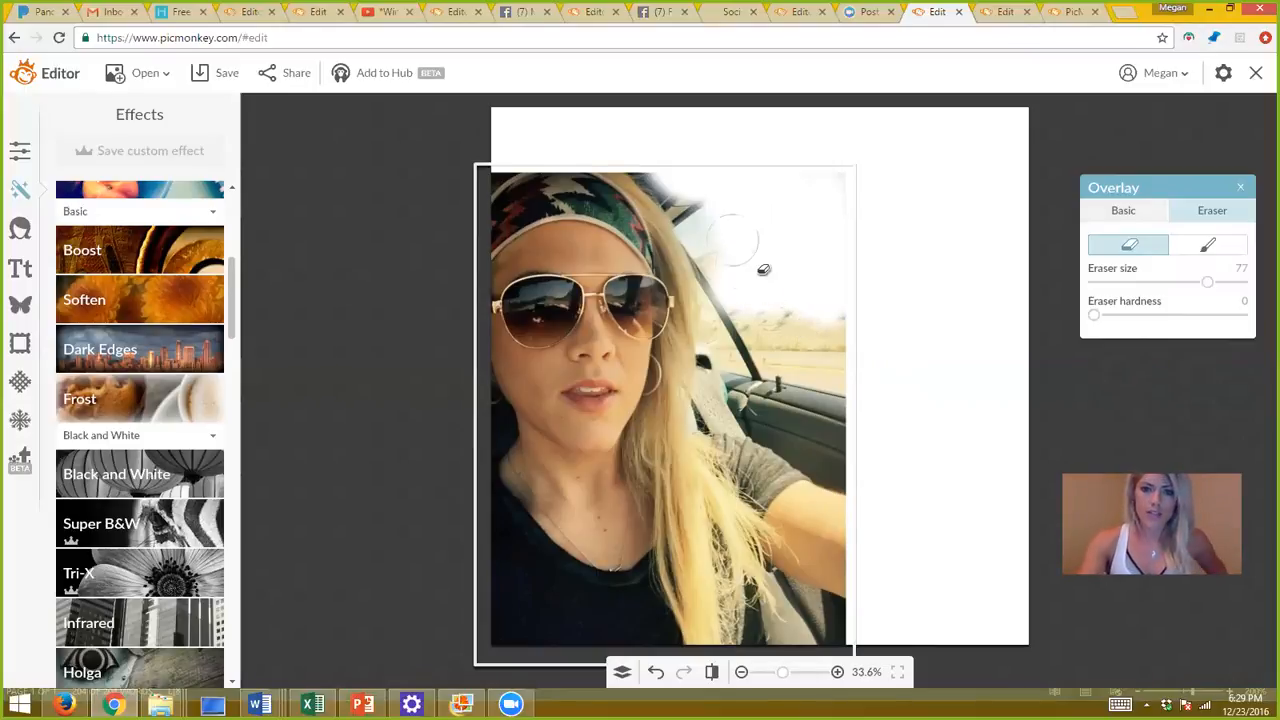
Paint part of the erased top-right back in, then switch to the weekly calendar image.
{"action": "left_click", "coordinate": [1206, 248]}
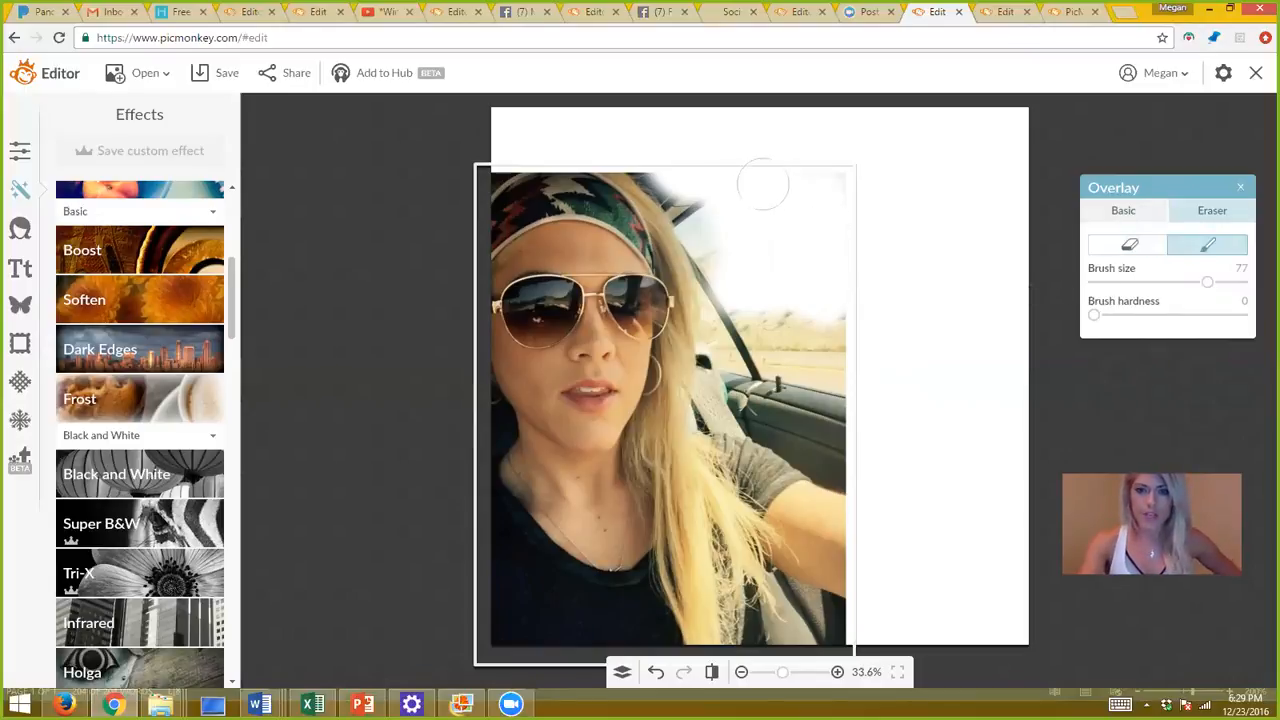
{"action": "mouse_move", "coordinate": [755, 178]}
{"action": "left_mouse_down"}
{"action": "mouse_move", "coordinate": [793, 288]}
{"action": "mouse_move", "coordinate": [734, 228]}
{"action": "mouse_move", "coordinate": [694, 117]}
{"action": "left_mouse_up"}
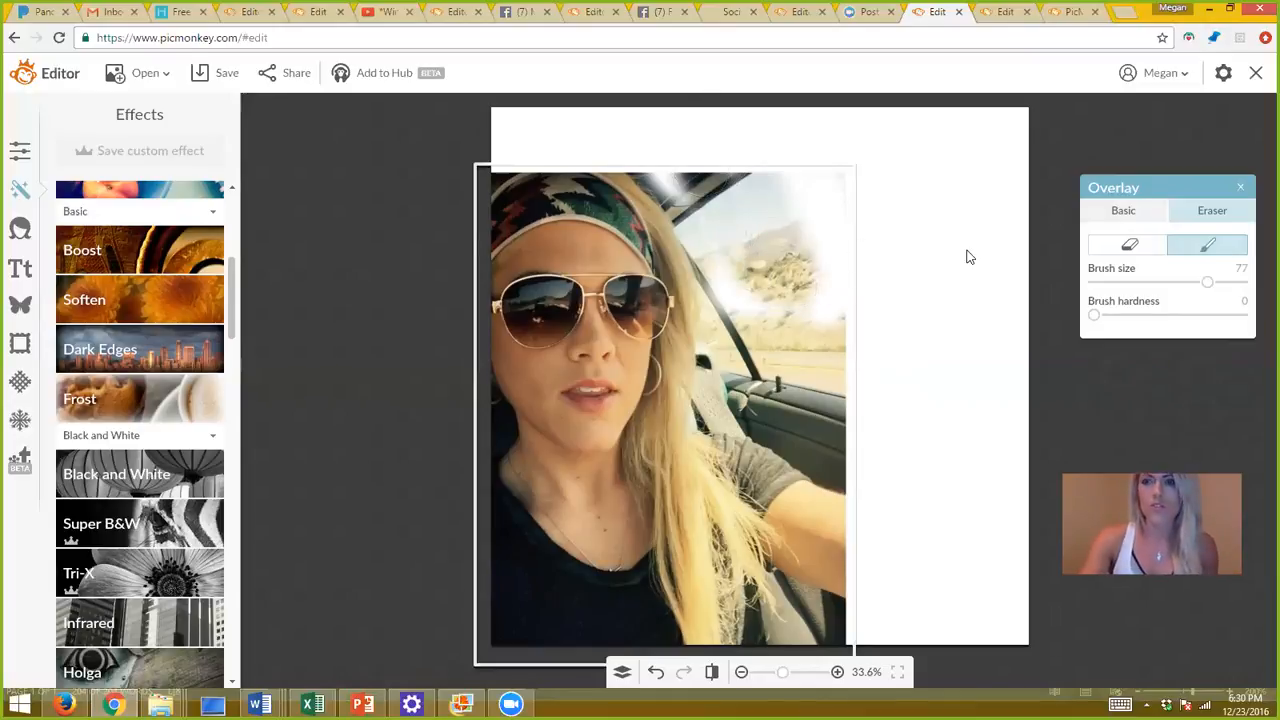
{"action": "left_click", "coordinate": [1003, 13]}
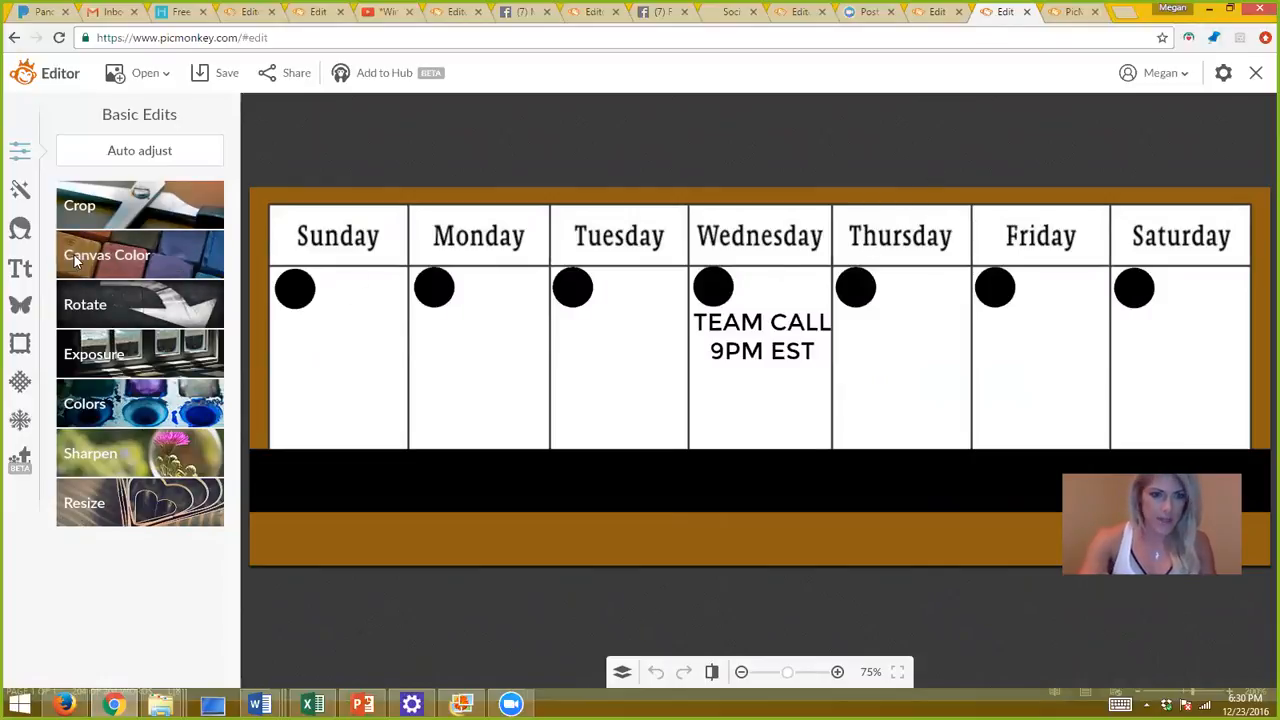
Add a Geometric rectangle overlay to the calendar and shorten it from the top.
{"action": "left_click", "coordinate": [17, 310]}
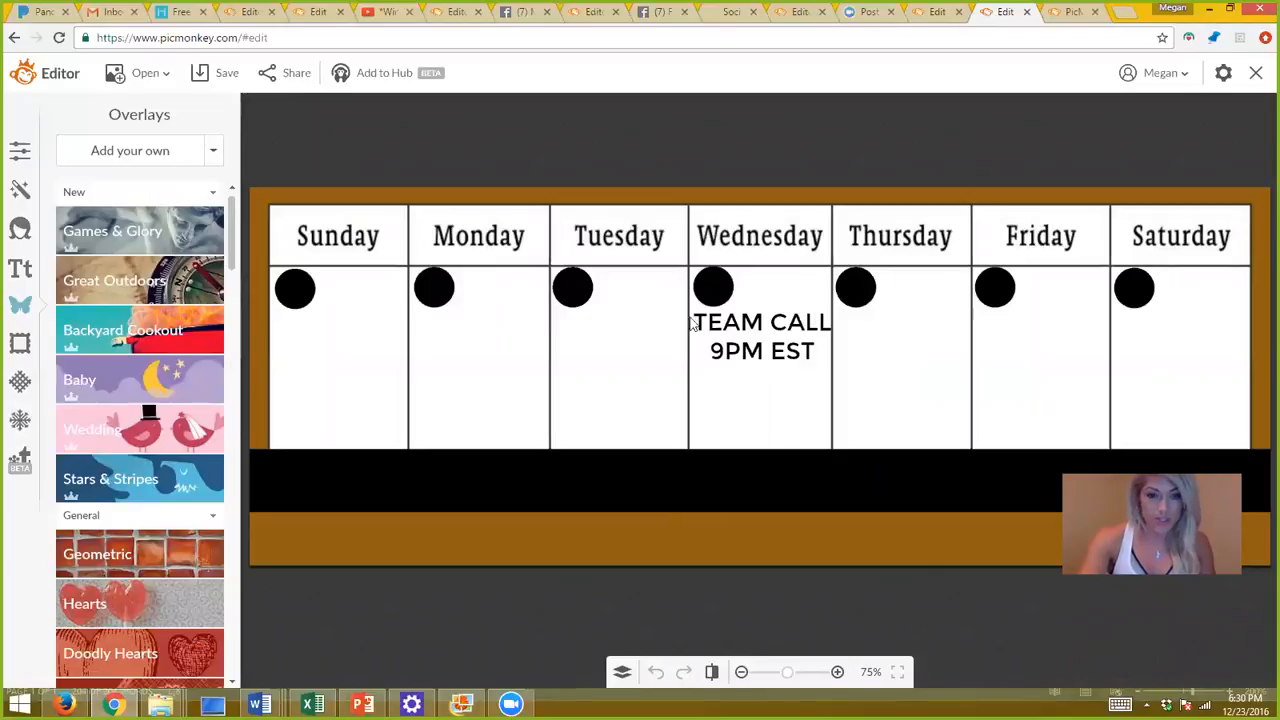
{"action": "left_click", "coordinate": [125, 569]}
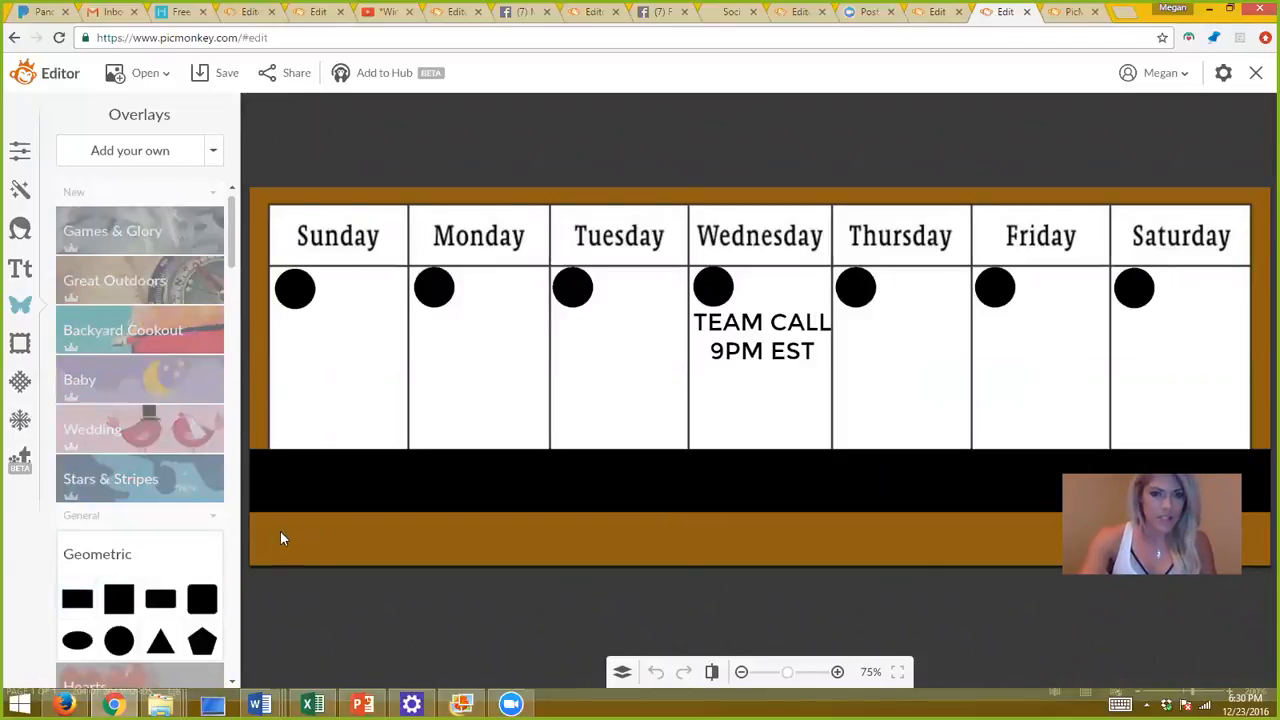
{"action": "left_click", "coordinate": [89, 598]}
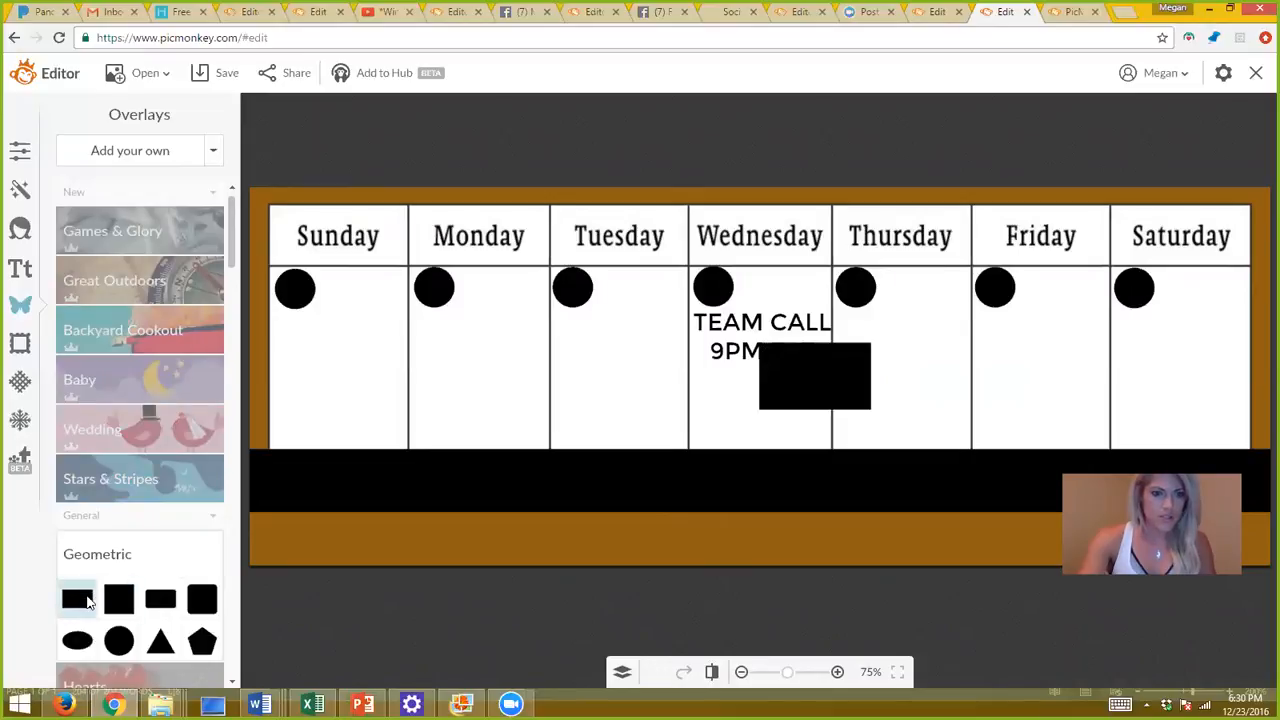
{"action": "left_click_drag", "start_coordinate": [836, 312], "coordinate": [812, 352]}
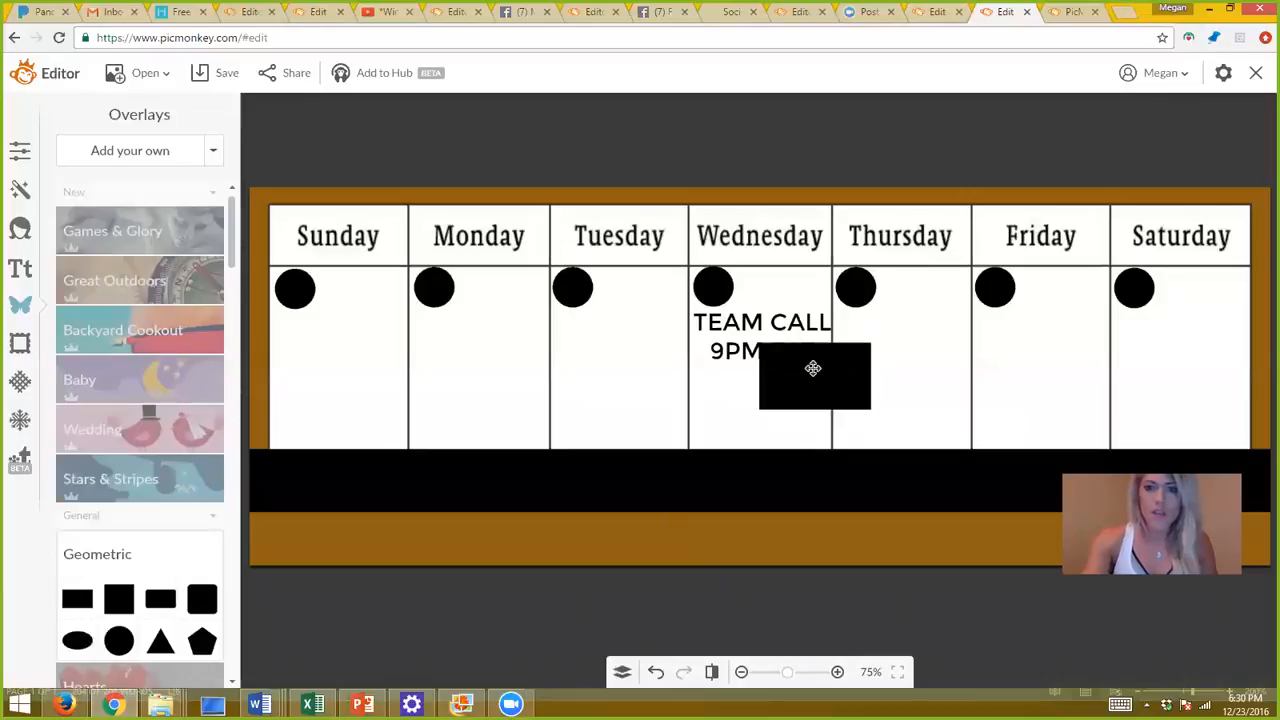
Make the rectangle white and widen it over the TEAM CALL 9PM EST text.
{"action": "left_click", "coordinate": [812, 366]}
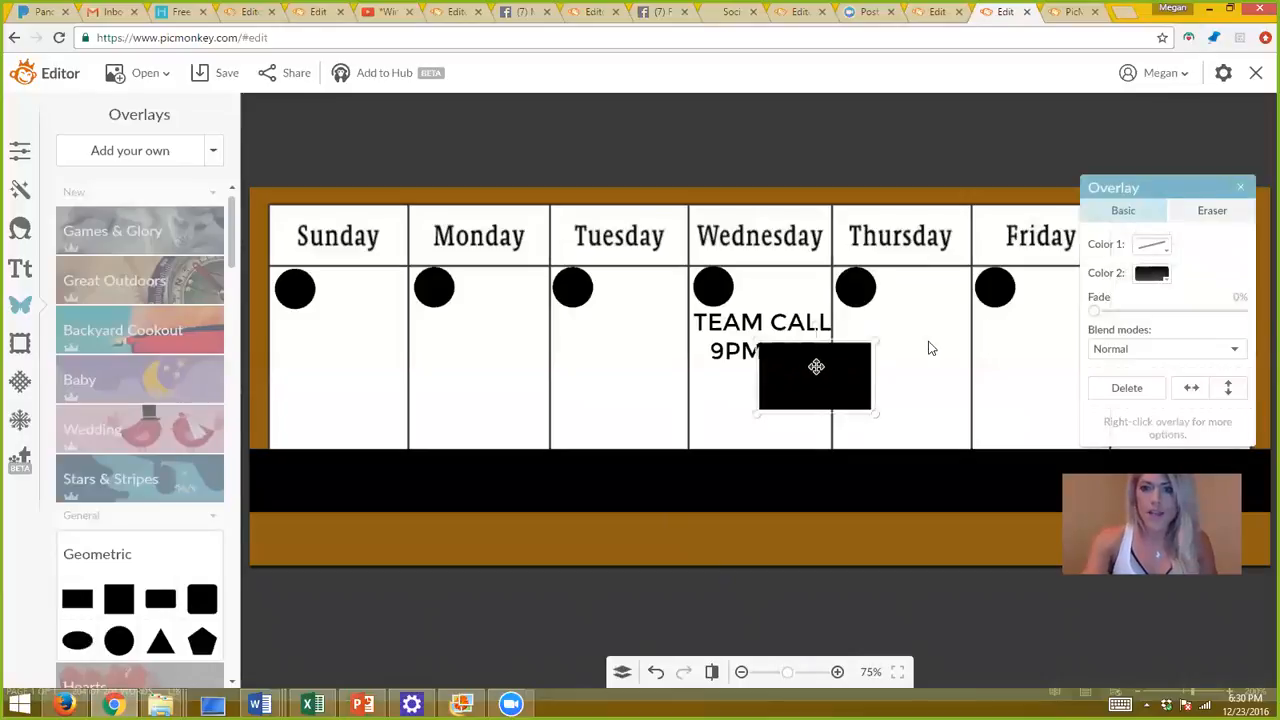
{"action": "left_click", "coordinate": [1153, 274]}
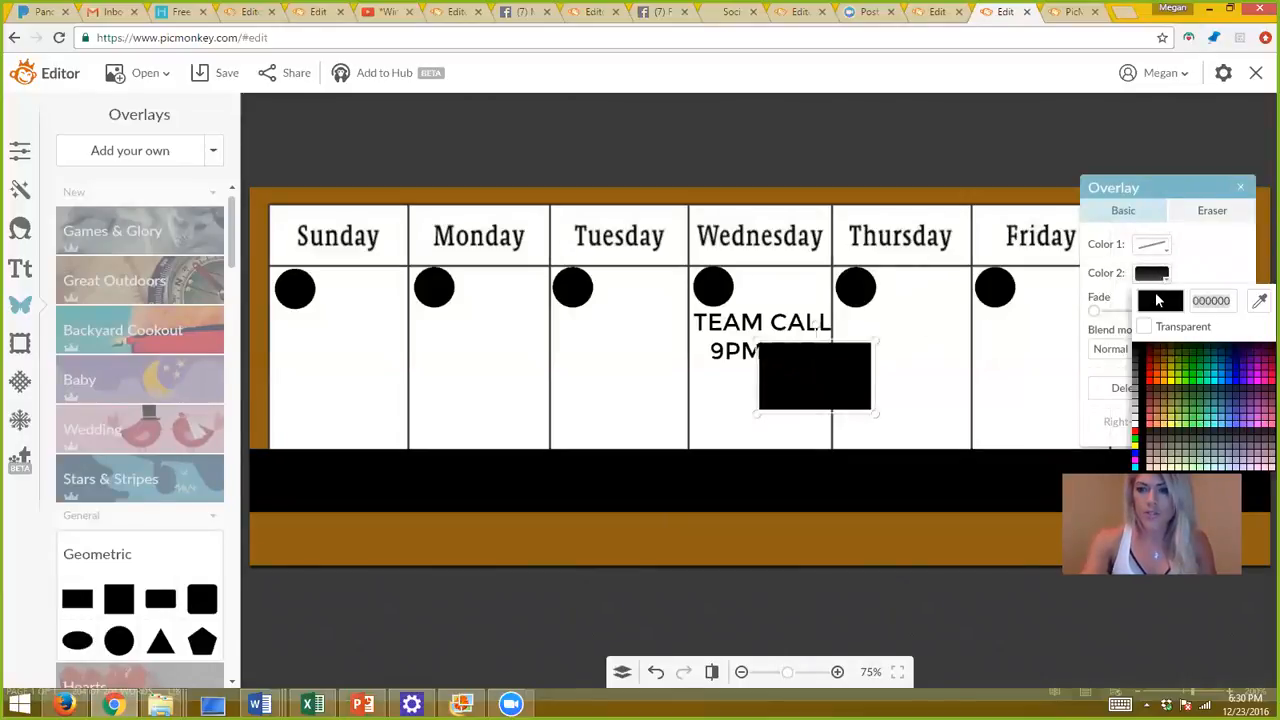
{"action": "left_click", "coordinate": [1141, 422]}
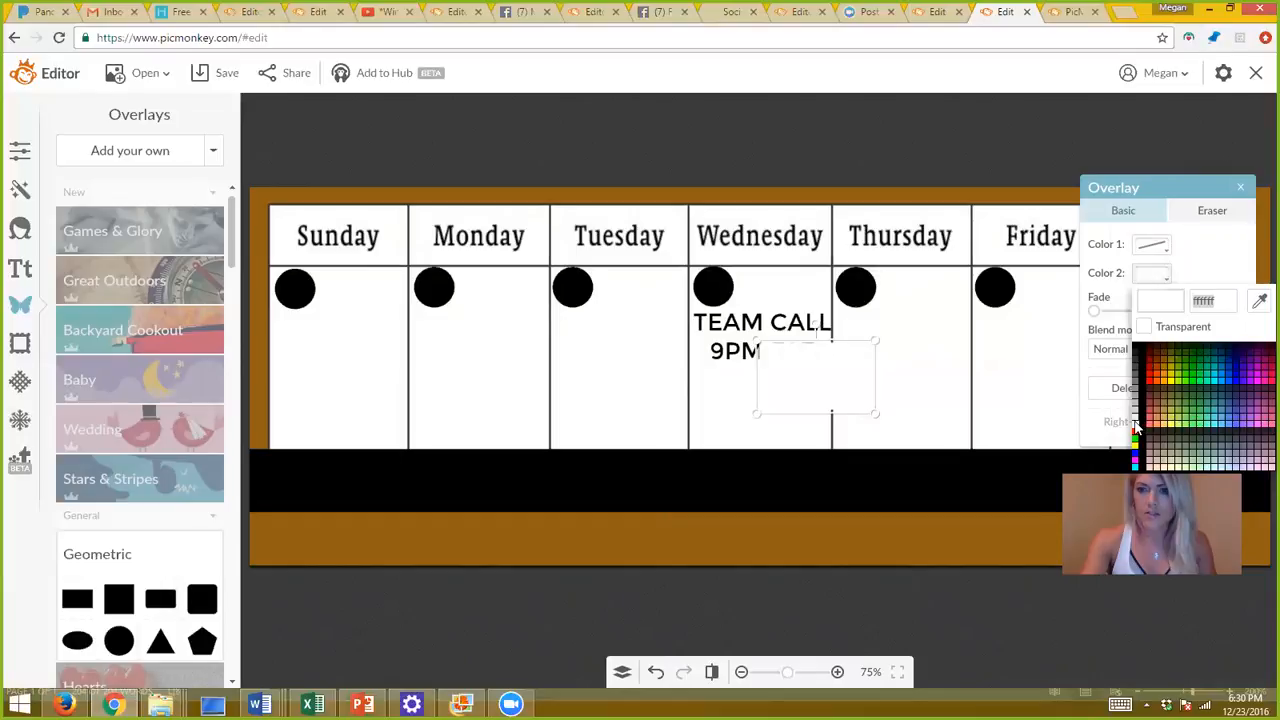
{"action": "left_click", "coordinate": [891, 381]}
{"action": "left_click_drag", "start_coordinate": [794, 369], "coordinate": [723, 337]}
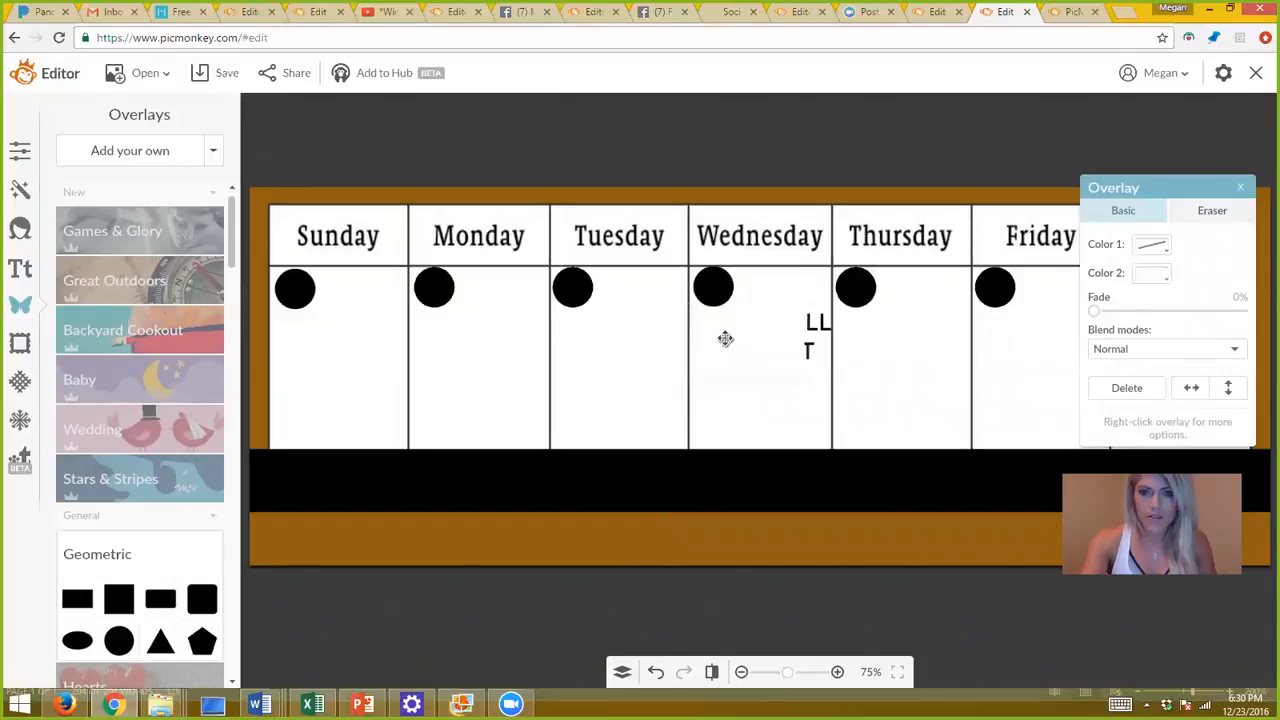
{"action": "left_click_drag", "start_coordinate": [811, 342], "coordinate": [828, 337]}
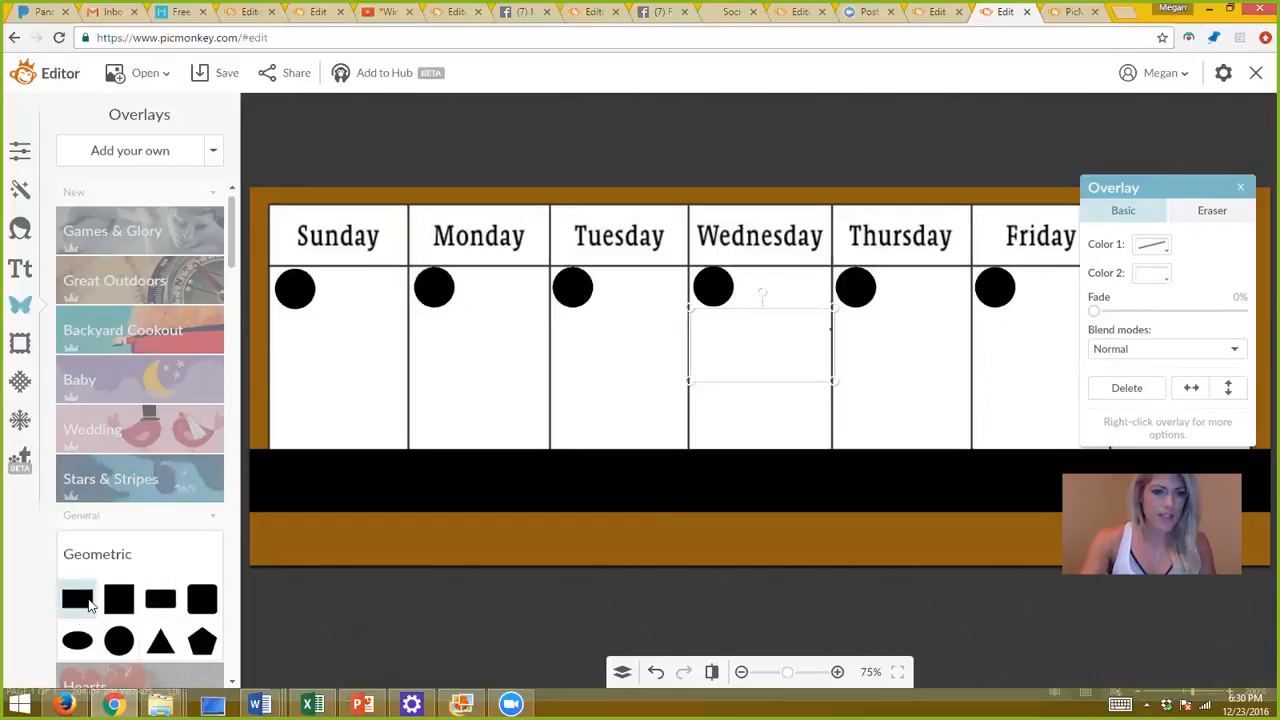
Add another shorter rectangle, colour it red (ff0000), and move it onto the orange band.
{"action": "left_click", "coordinate": [88, 601]}
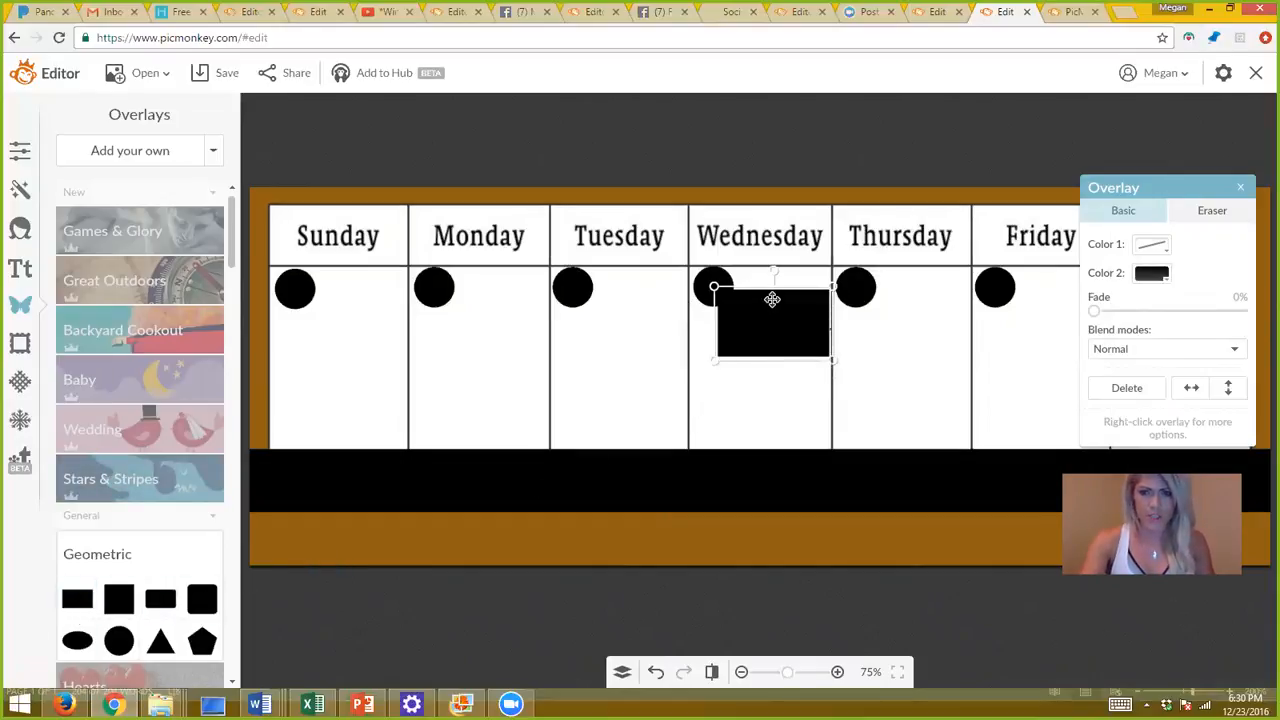
{"action": "left_click_drag", "start_coordinate": [772, 291], "coordinate": [772, 321]}
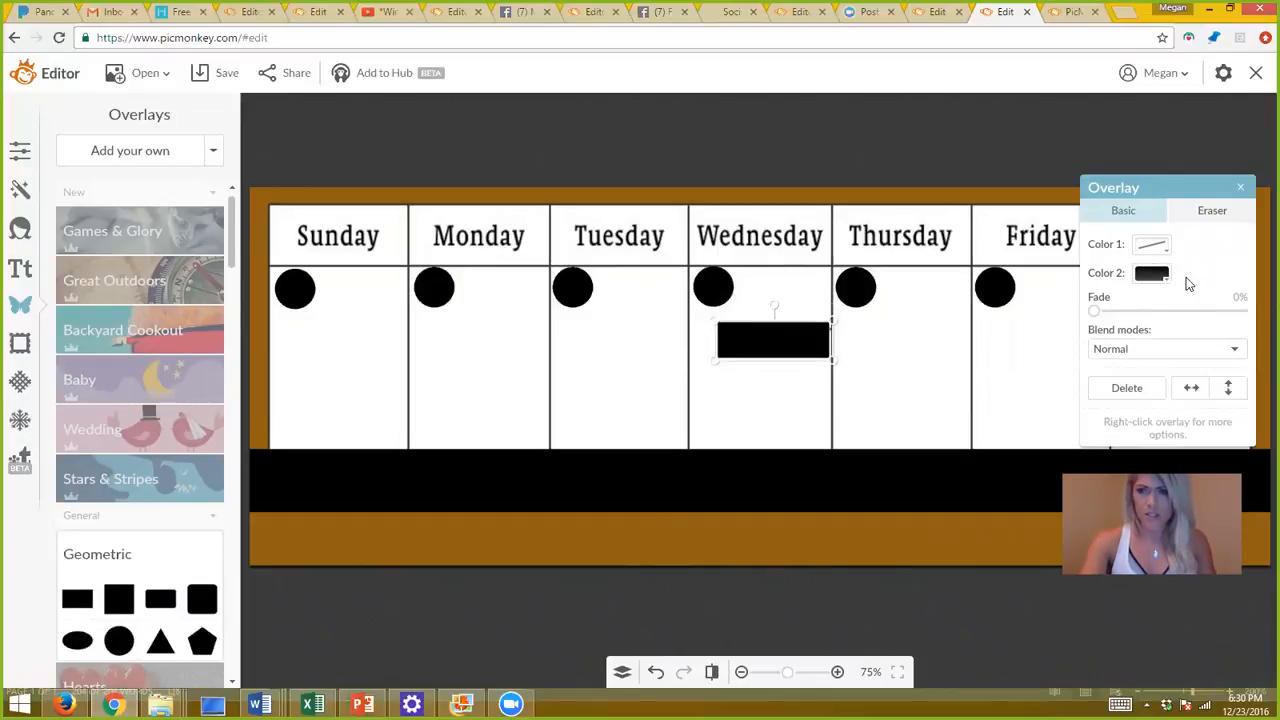
{"action": "left_click", "coordinate": [1151, 274]}
{"action": "left_click", "coordinate": [1150, 381]}
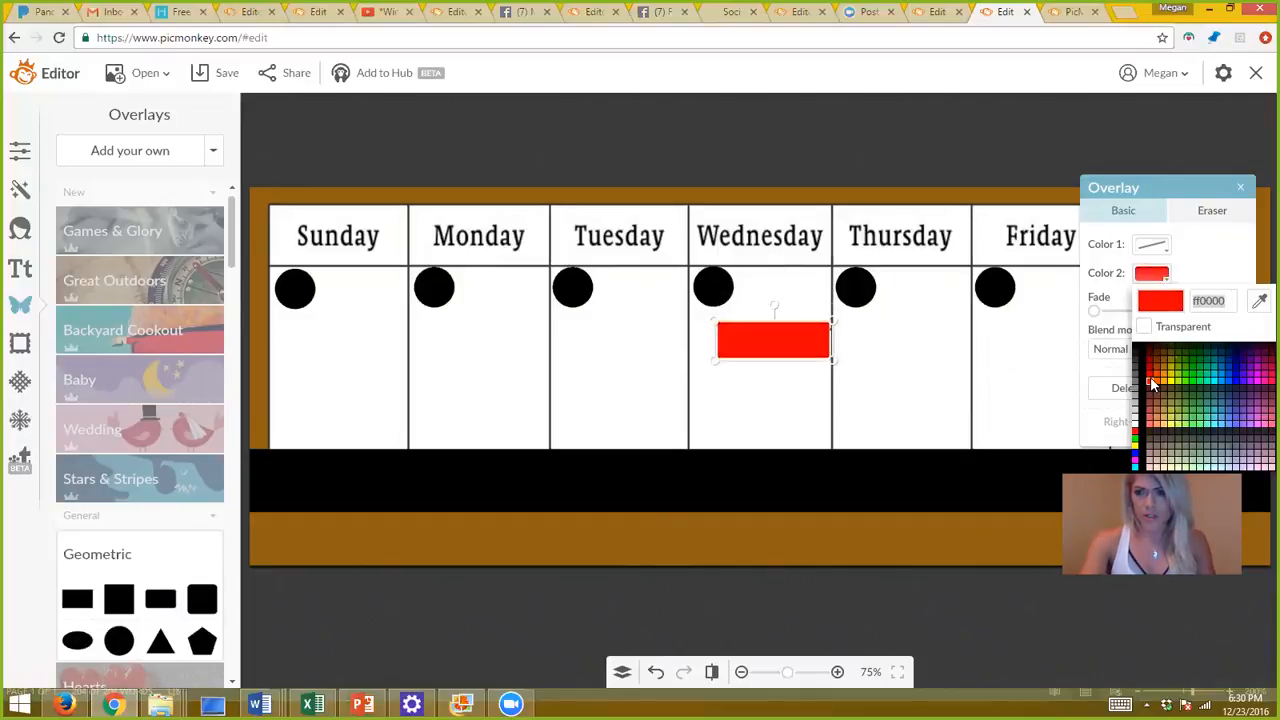
{"action": "left_click_drag", "start_coordinate": [808, 340], "coordinate": [643, 534]}
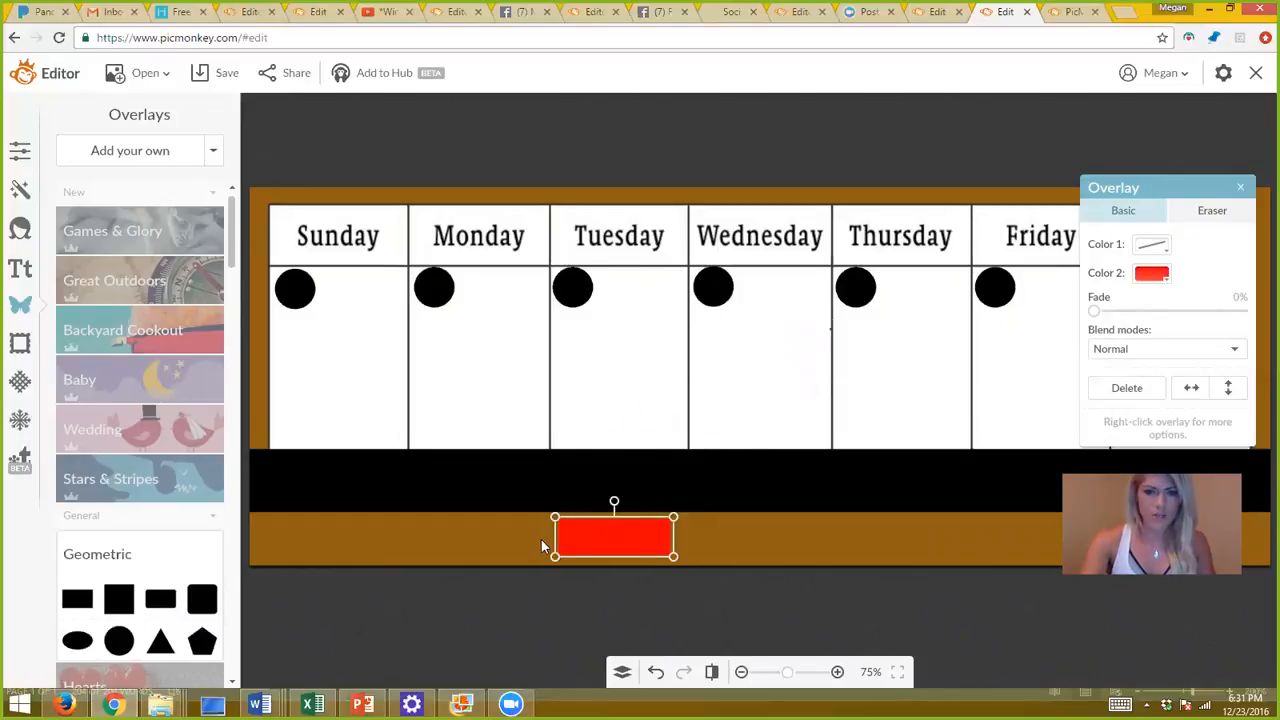
Stretch the red bar edge to edge across the bottom band and make it slightly taller.
{"action": "left_click", "coordinate": [470, 546]}
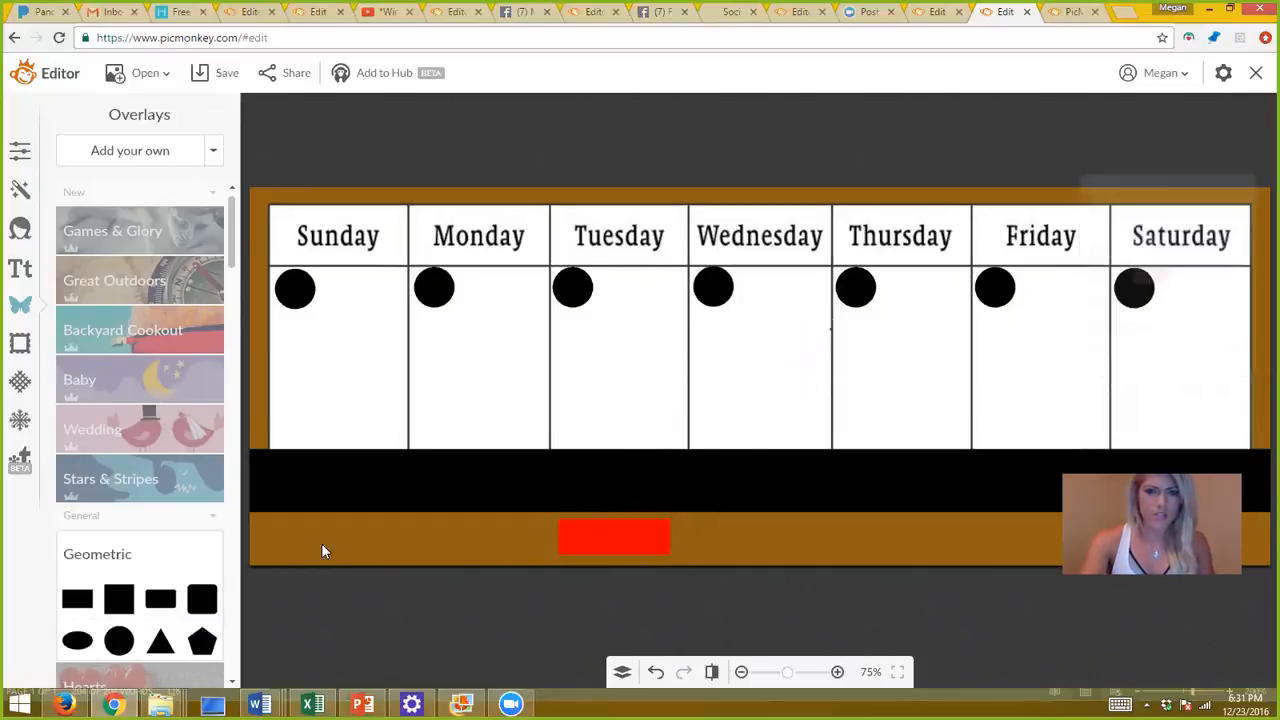
{"action": "left_click", "coordinate": [610, 554]}
{"action": "left_click_drag", "start_coordinate": [549, 544], "coordinate": [200, 548]}
{"action": "left_click_drag", "start_coordinate": [332, 557], "coordinate": [331, 566]}
{"action": "left_click_drag", "start_coordinate": [345, 521], "coordinate": [343, 514]}
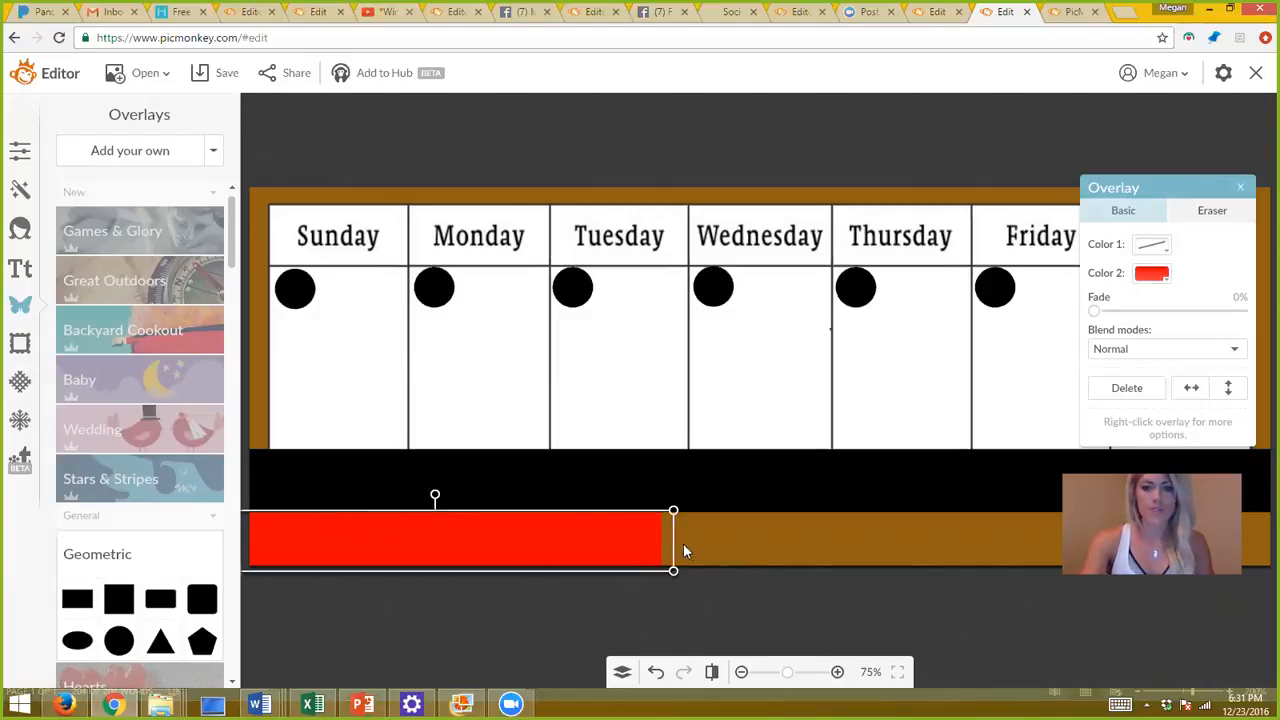
{"action": "left_click_drag", "start_coordinate": [672, 540], "coordinate": [1273, 521]}
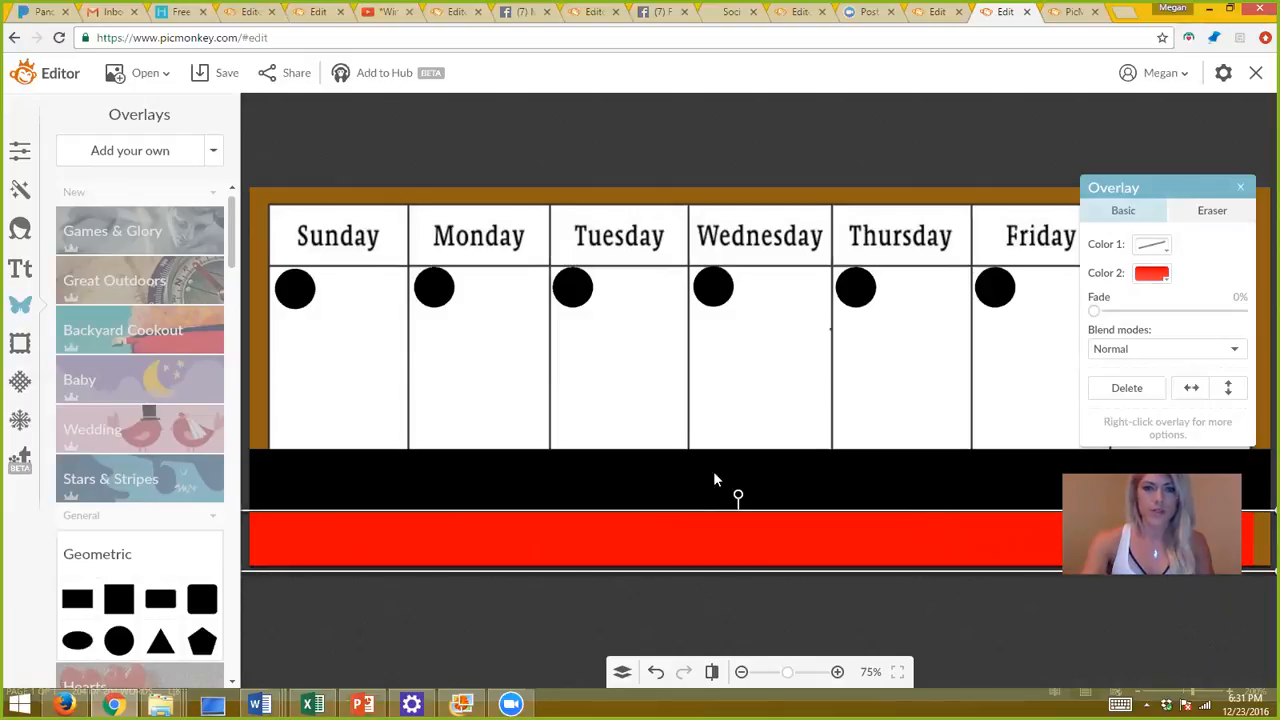
{"action": "left_click", "coordinate": [19, 270]}
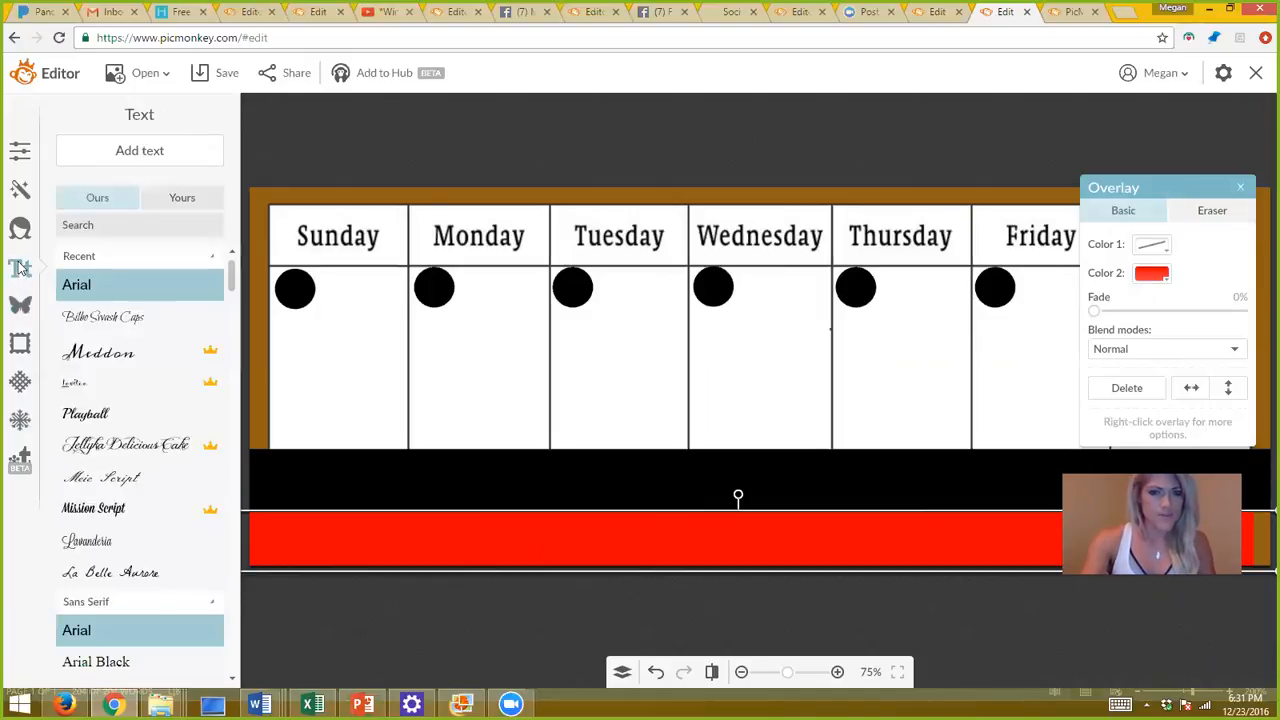
Add a Meddon-font text box reading '25' and enlarge it.
{"action": "left_click", "coordinate": [101, 352]}
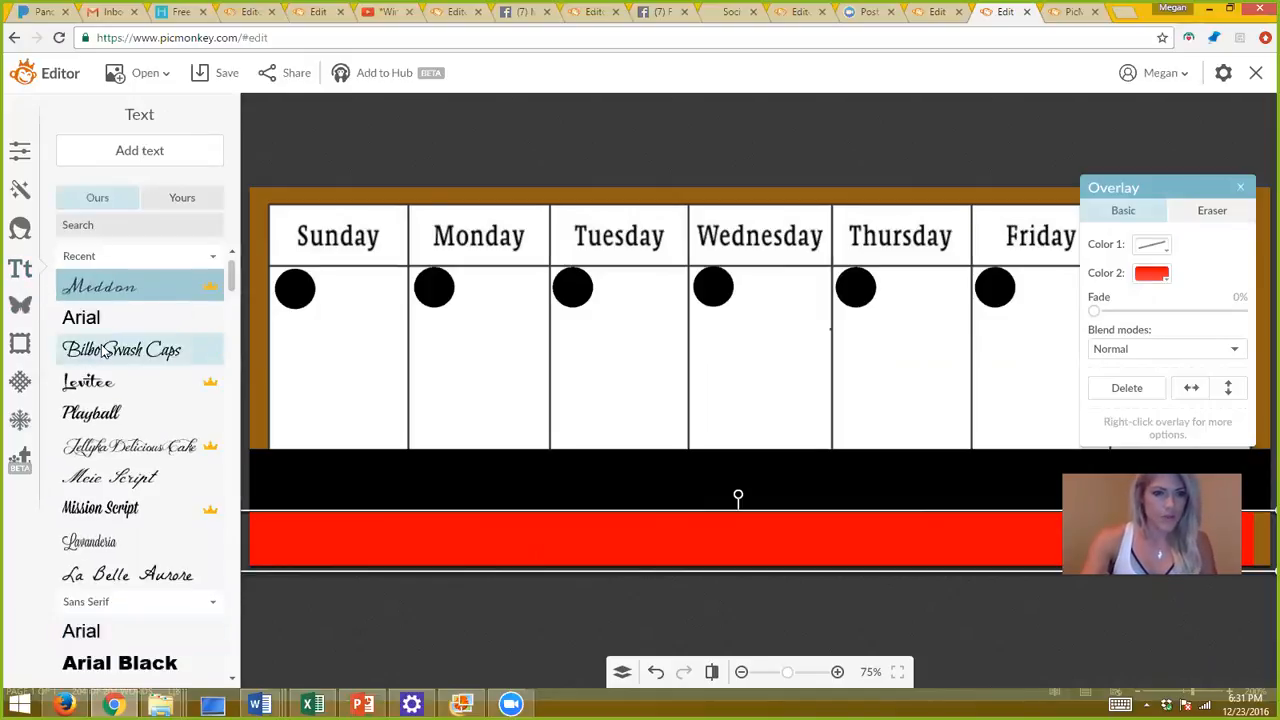
{"action": "left_click", "coordinate": [153, 151]}
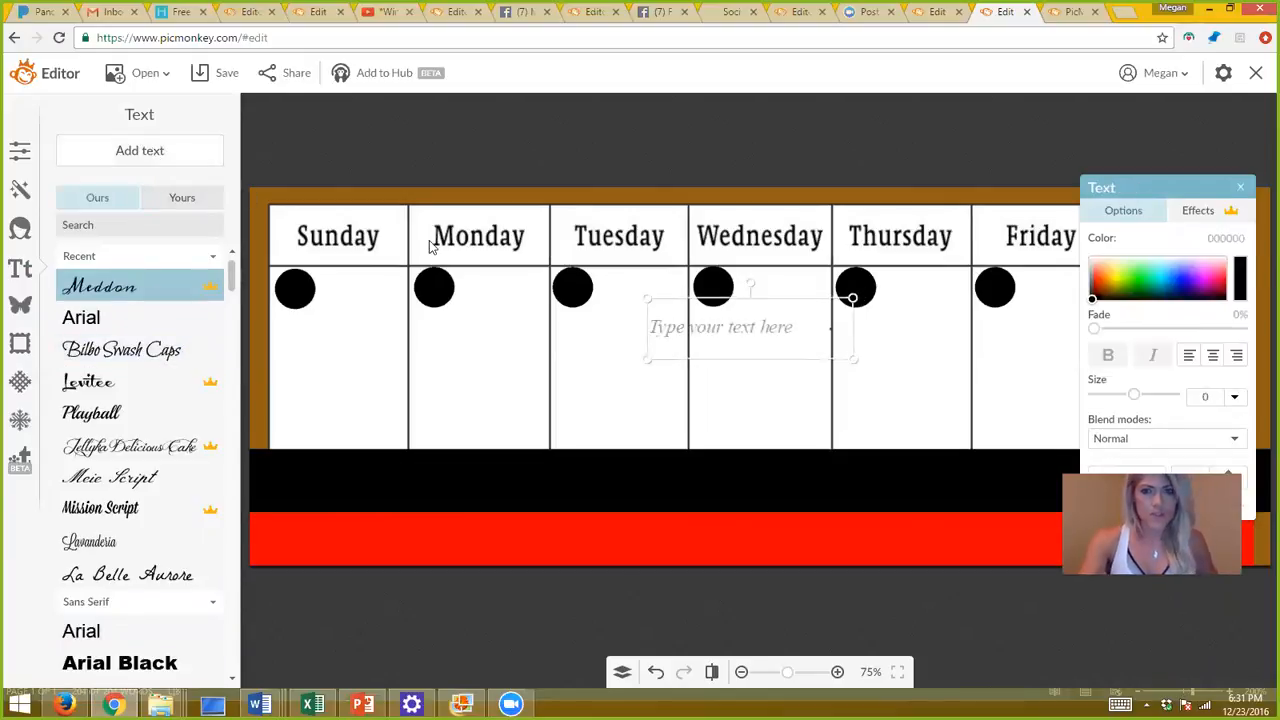
{"action": "left_click", "coordinate": [726, 333]}
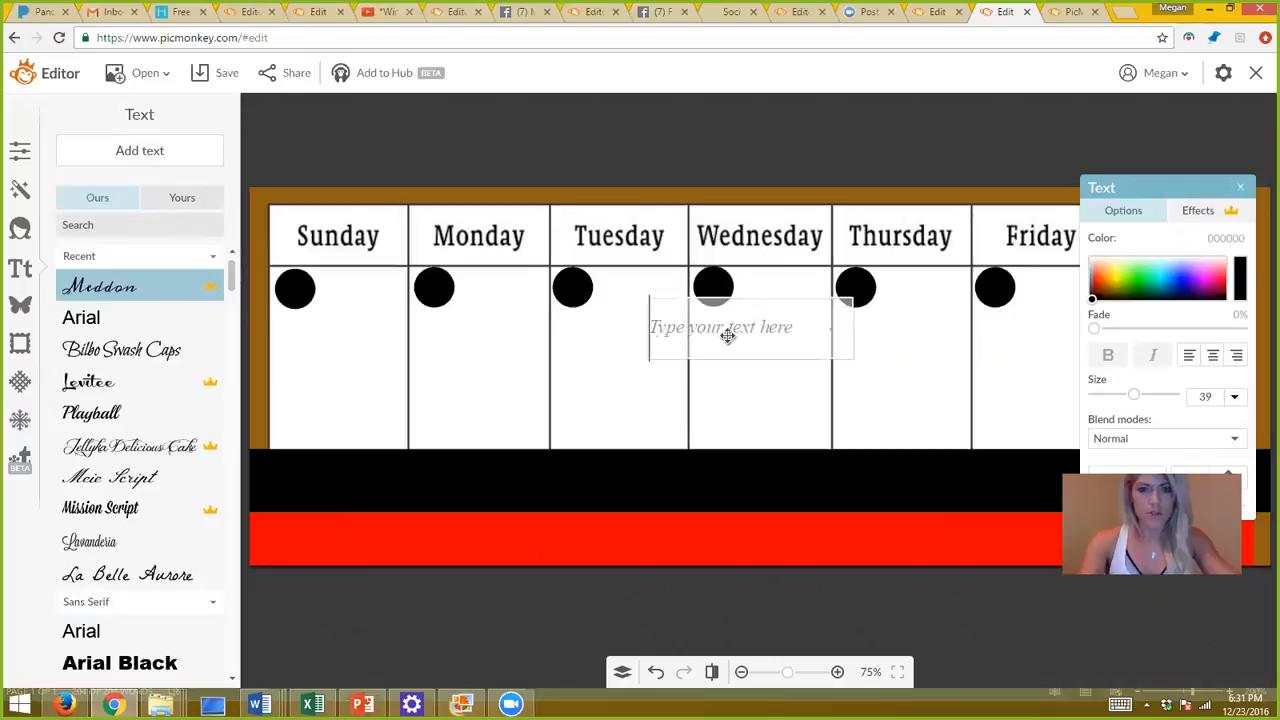
{"action": "key", "text": "BackSpace"}
{"action": "type", "text": "25"}
{"action": "left_click", "coordinate": [709, 409]}
{"action": "left_click_drag", "start_coordinate": [646, 357], "coordinate": [563, 403]}
Colour the 25 with the red bar's sampled red and place it on Sunday's date circle.
{"action": "double_click", "coordinate": [576, 355]}
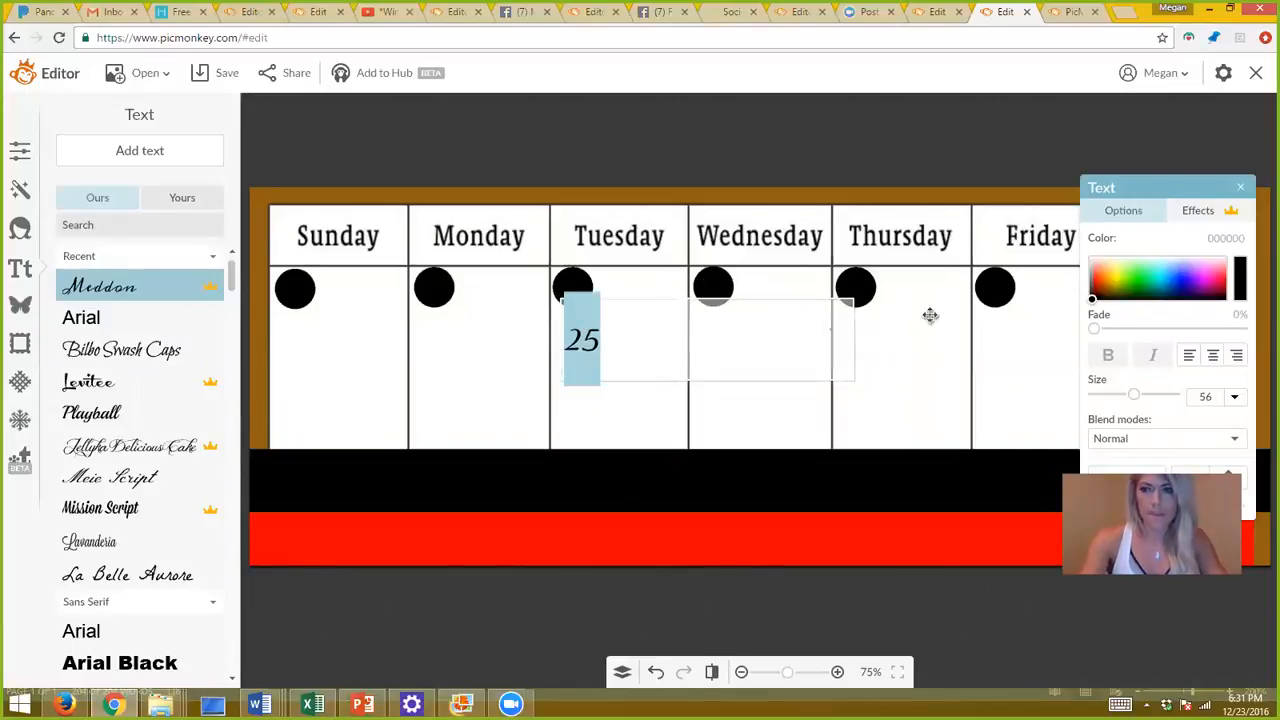
{"action": "left_click", "coordinate": [1097, 287]}
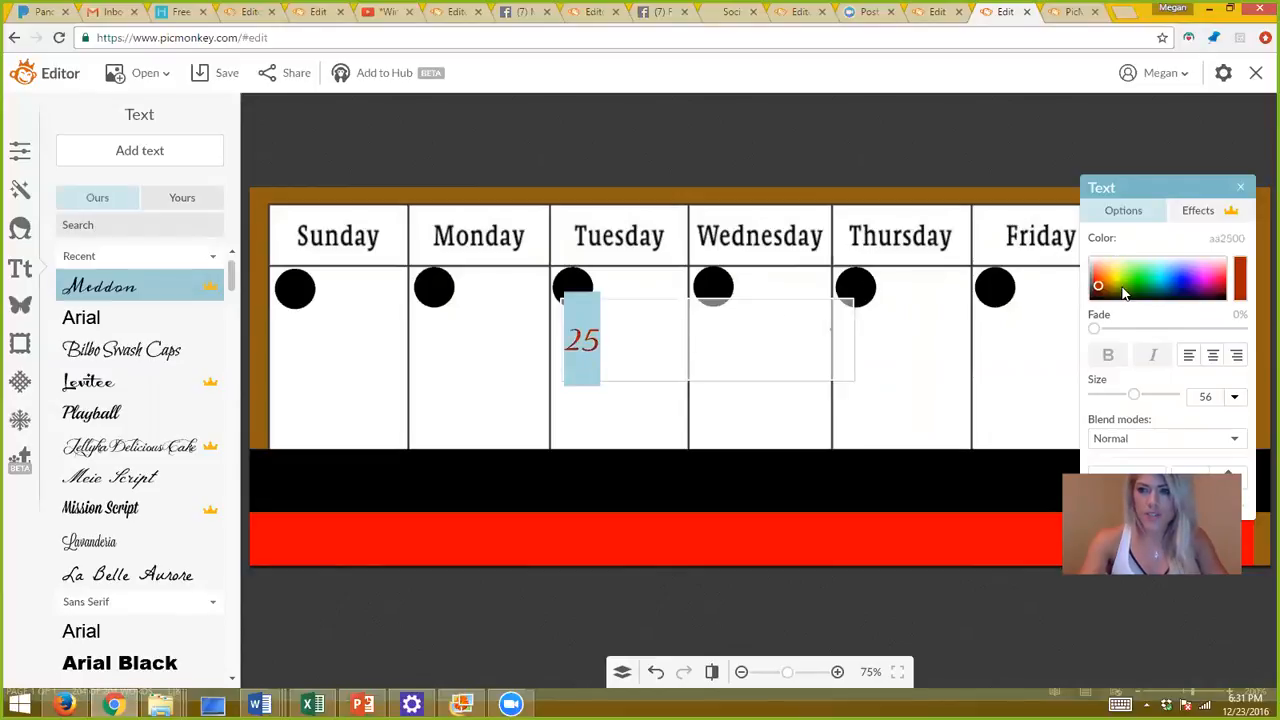
{"action": "left_click", "coordinate": [1242, 270]}
{"action": "left_click_drag", "start_coordinate": [1248, 265], "coordinate": [1016, 528]}
{"action": "left_click", "coordinate": [1010, 535]}
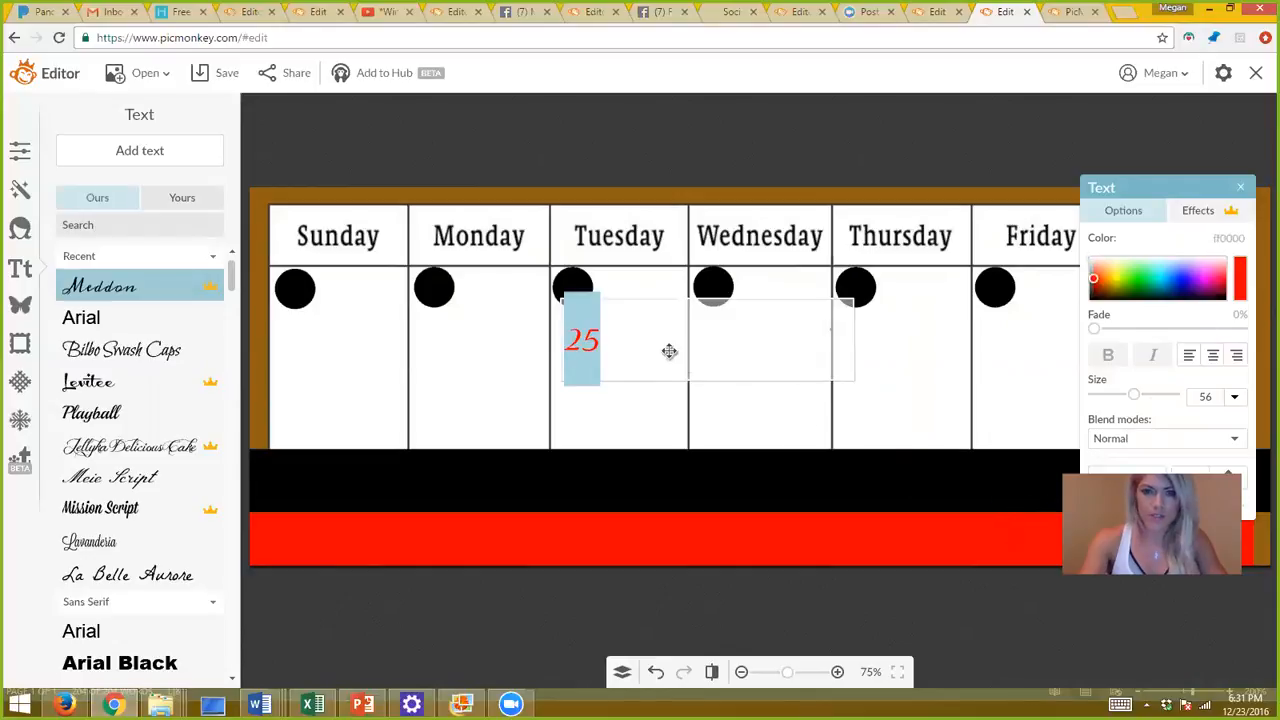
{"action": "left_click", "coordinate": [646, 406]}
{"action": "left_click_drag", "start_coordinate": [586, 335], "coordinate": [300, 284]}
{"action": "left_click", "coordinate": [386, 365]}
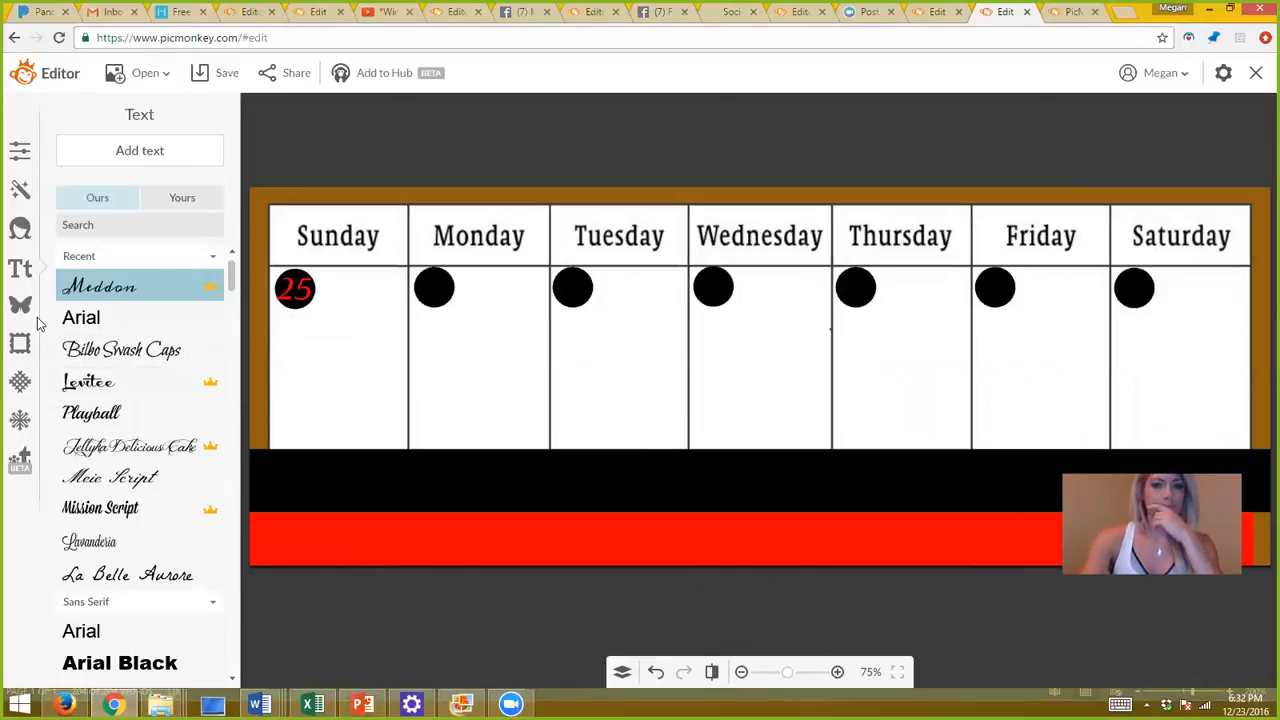
From the PicMonkey home tab, start a Design on a blank white ffffff canvas.
{"action": "left_click", "coordinate": [1066, 12]}
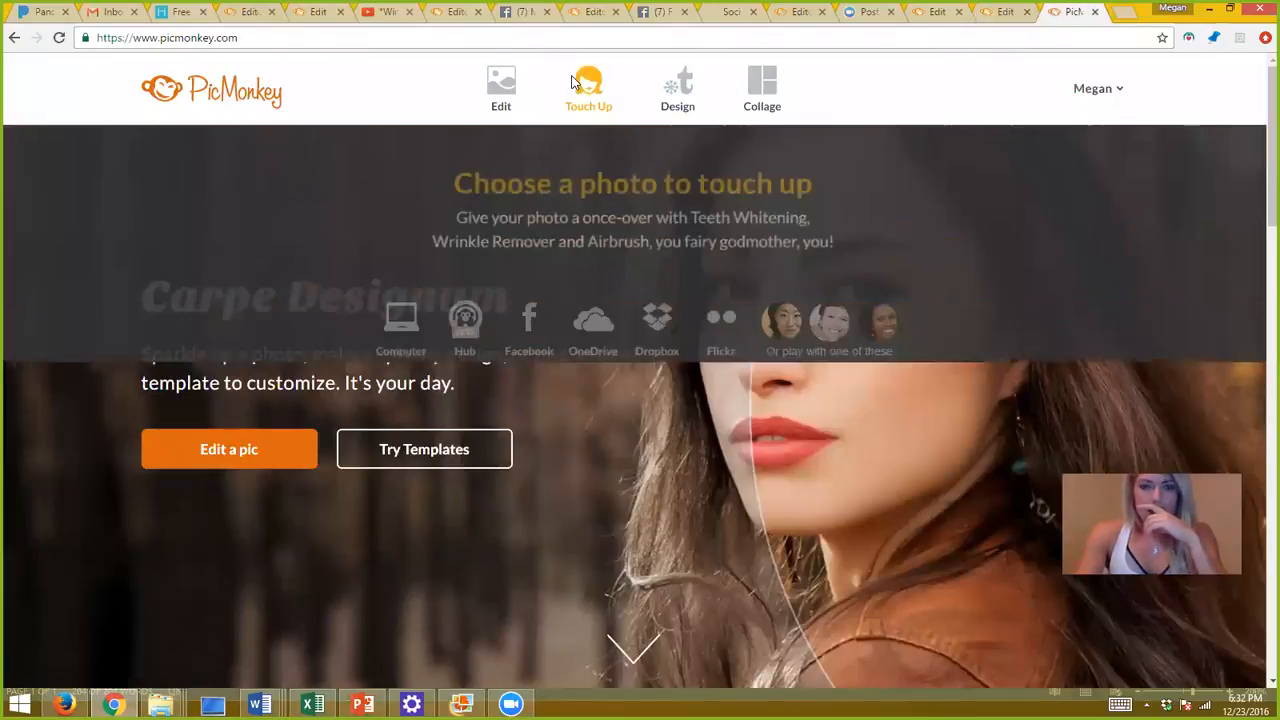
{"action": "mouse_move", "coordinate": [683, 95]}
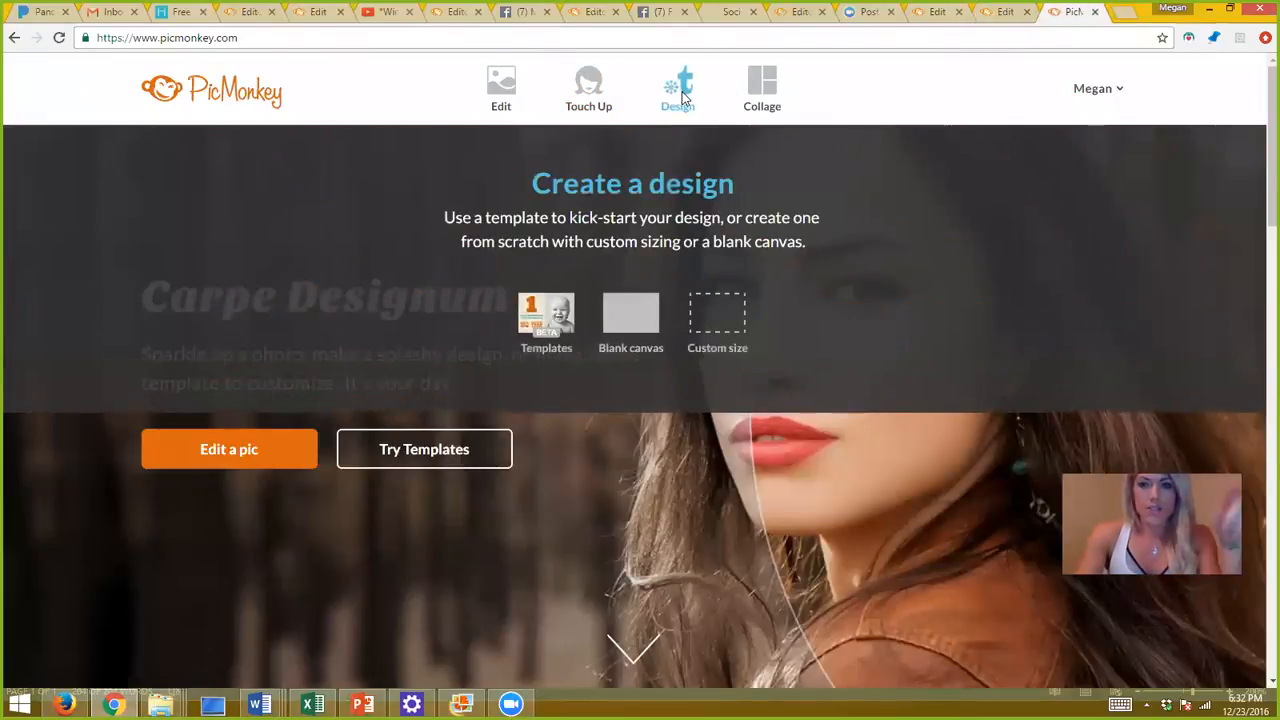
{"action": "left_click", "coordinate": [685, 105]}
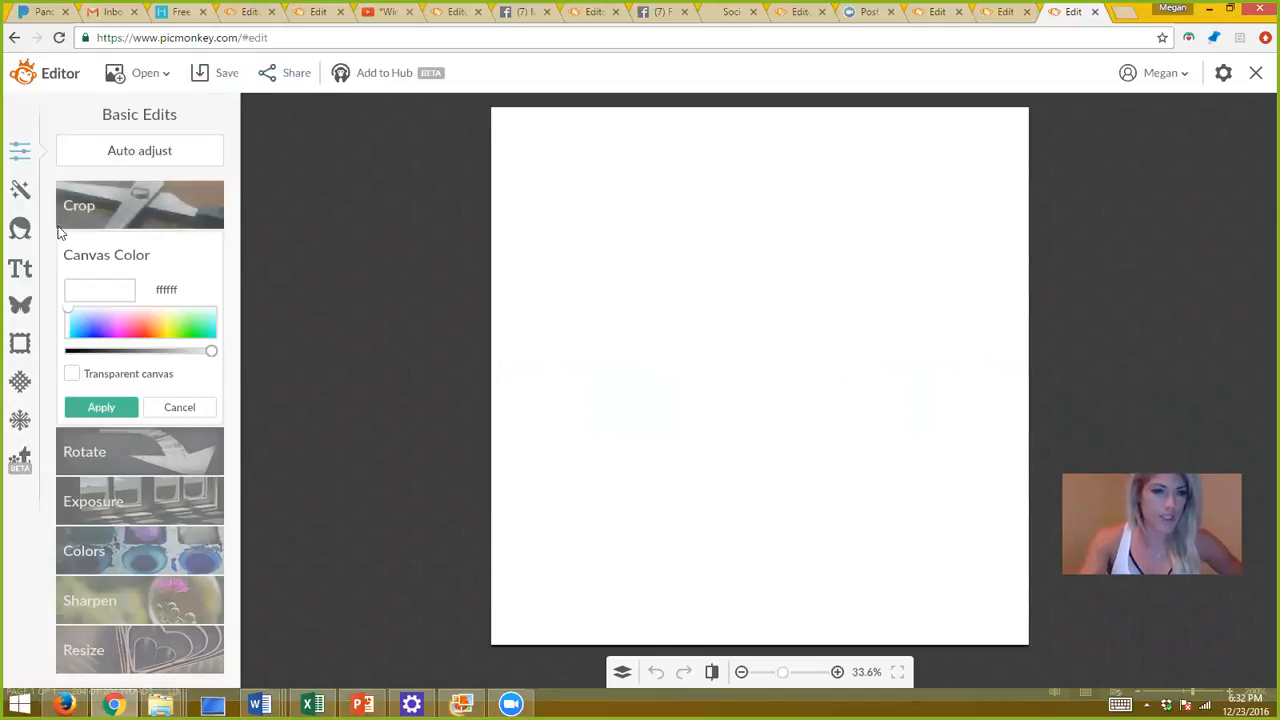
Add the pink brush file from the BRUSHES folder as an overlay and drag it to the canvas top.
{"action": "left_click", "coordinate": [24, 306]}
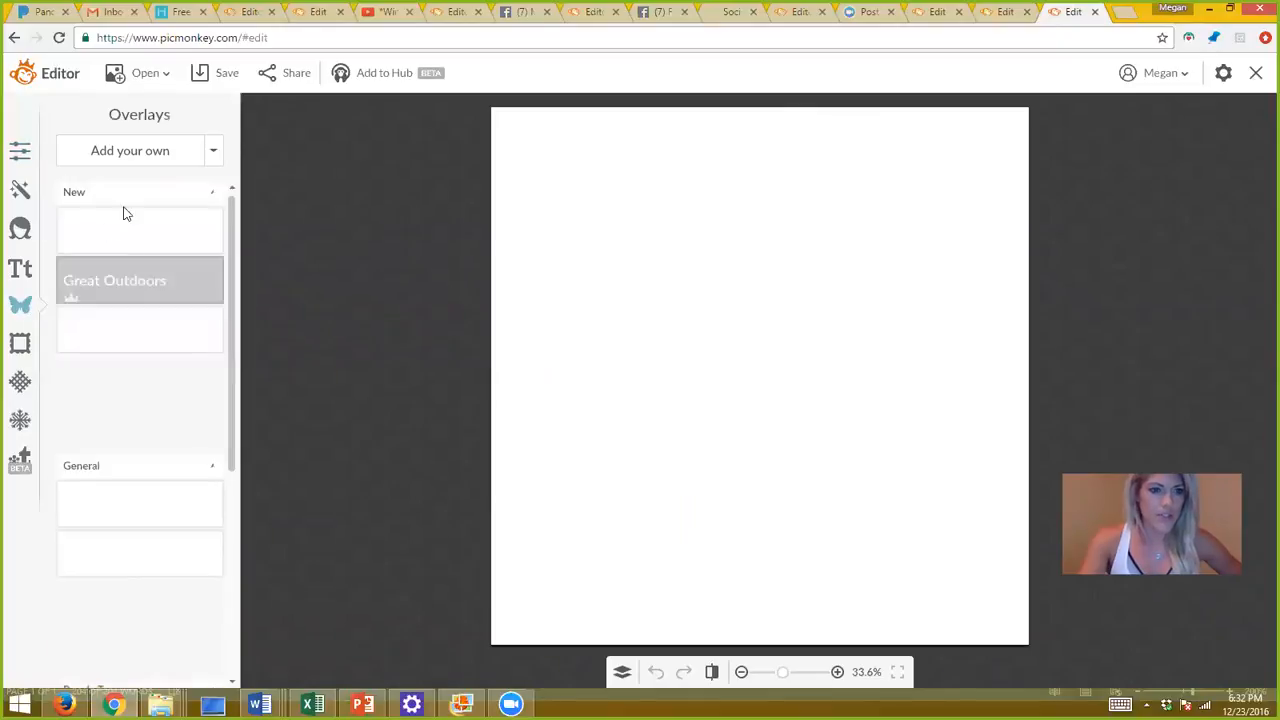
{"action": "left_click", "coordinate": [143, 150]}
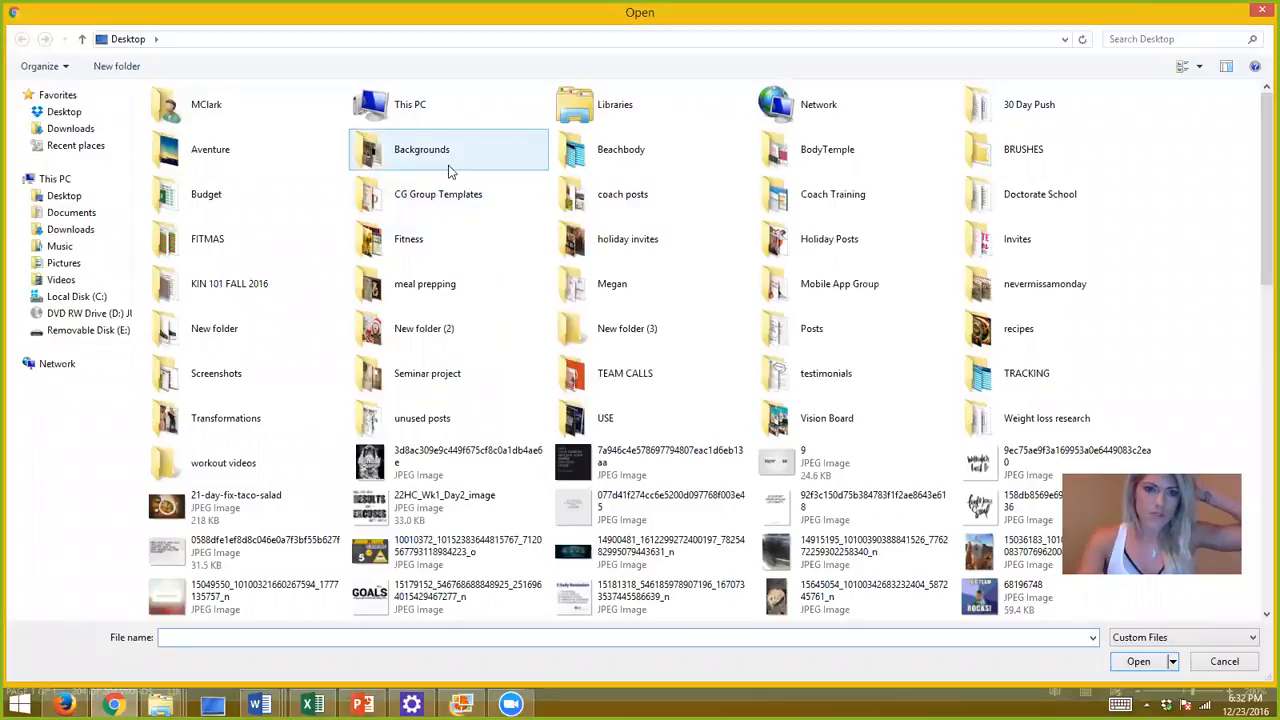
{"action": "left_click", "coordinate": [1045, 150]}
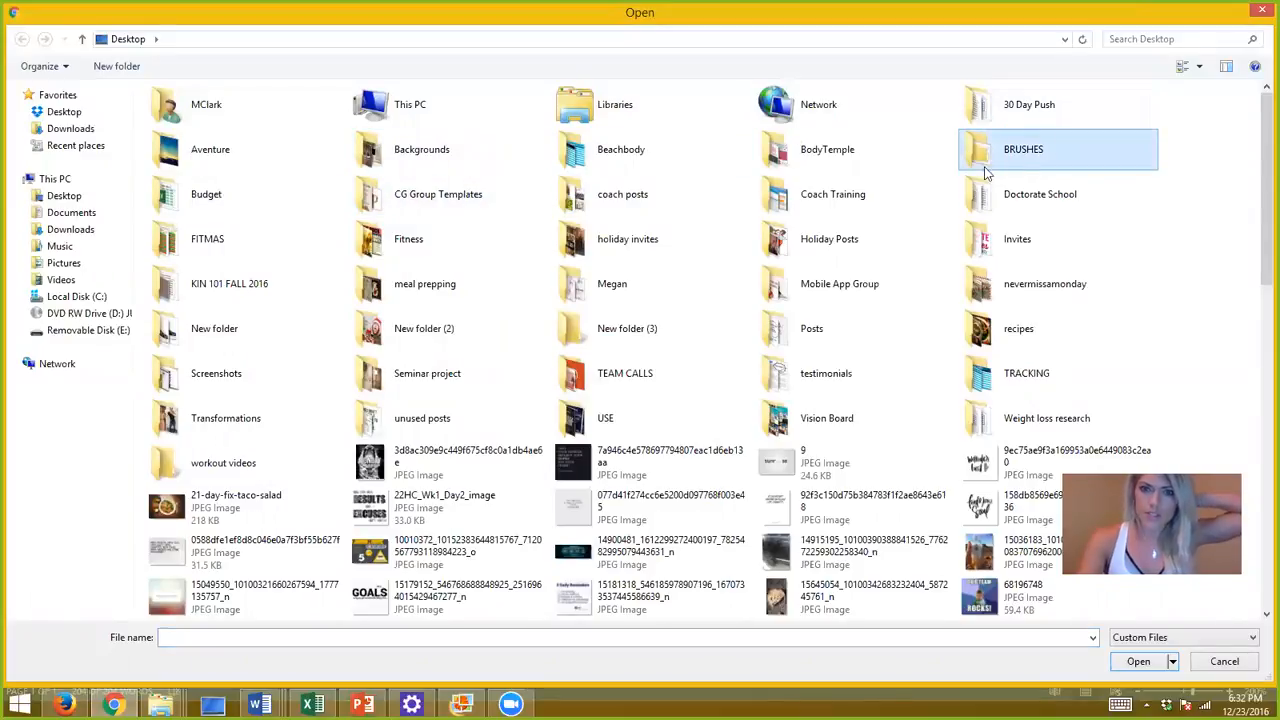
{"action": "double_click", "coordinate": [1007, 160]}
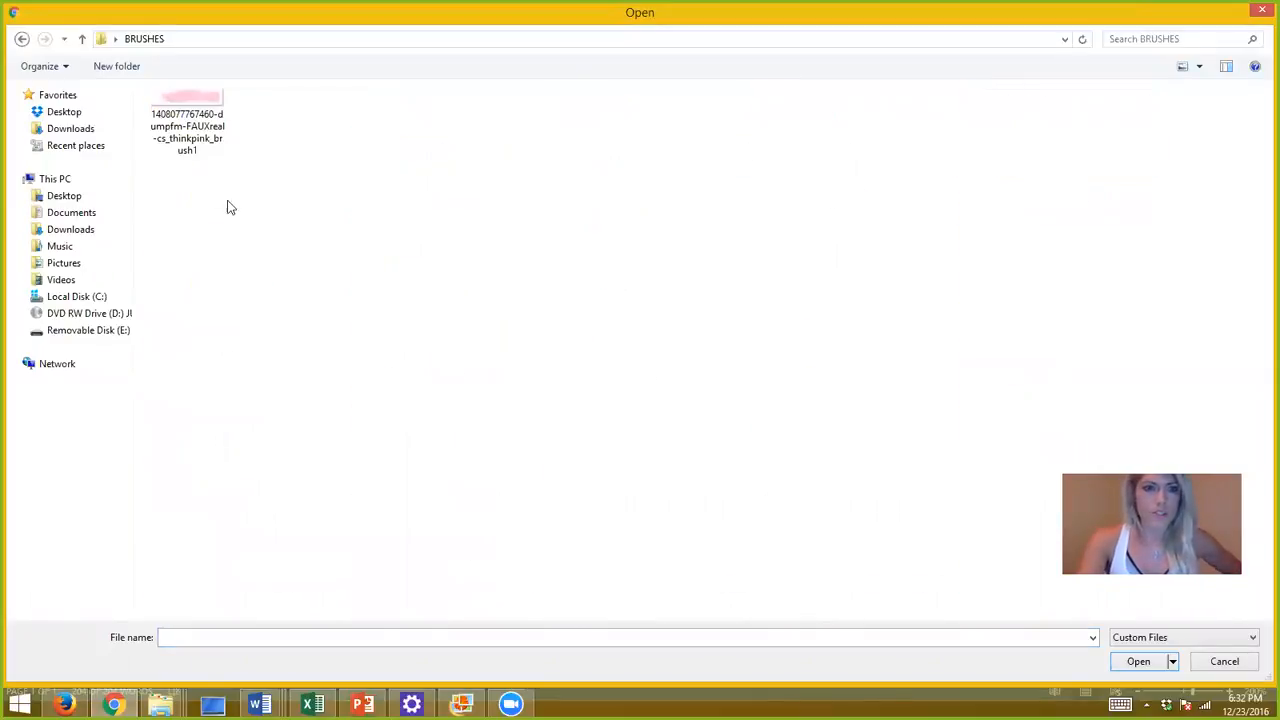
{"action": "double_click", "coordinate": [186, 96]}
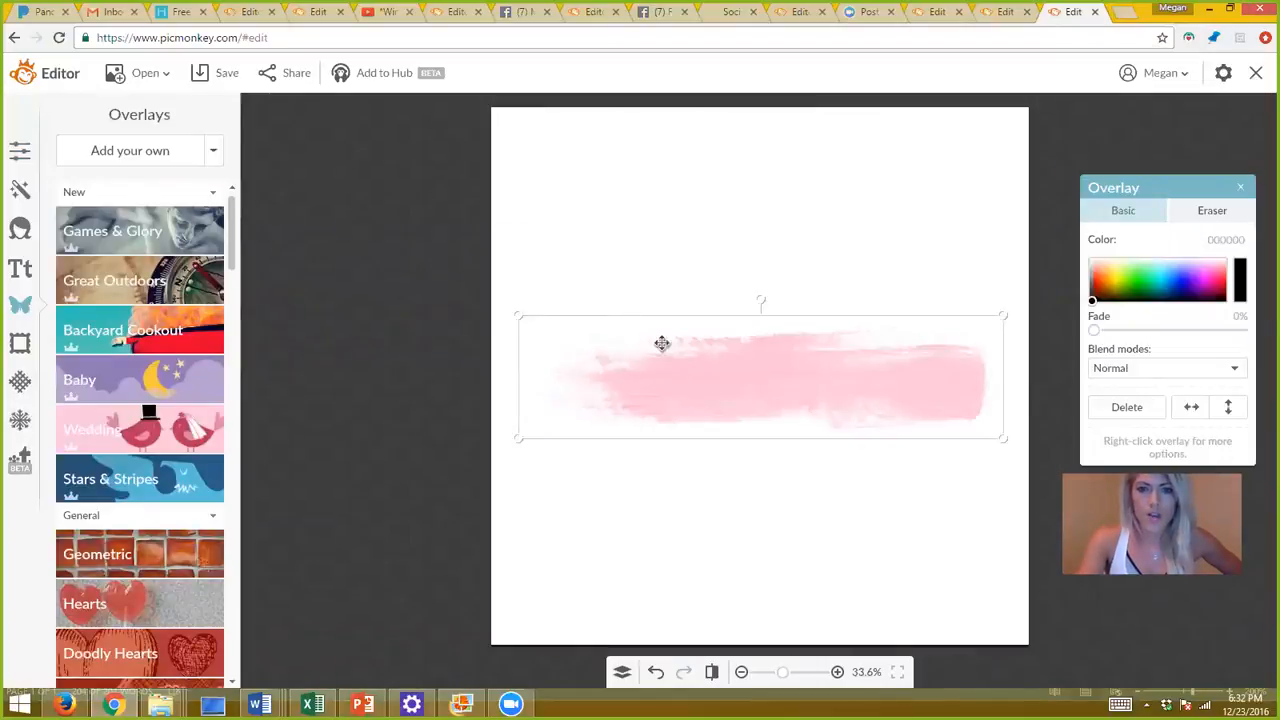
{"action": "left_click_drag", "start_coordinate": [711, 366], "coordinate": [690, 199]}
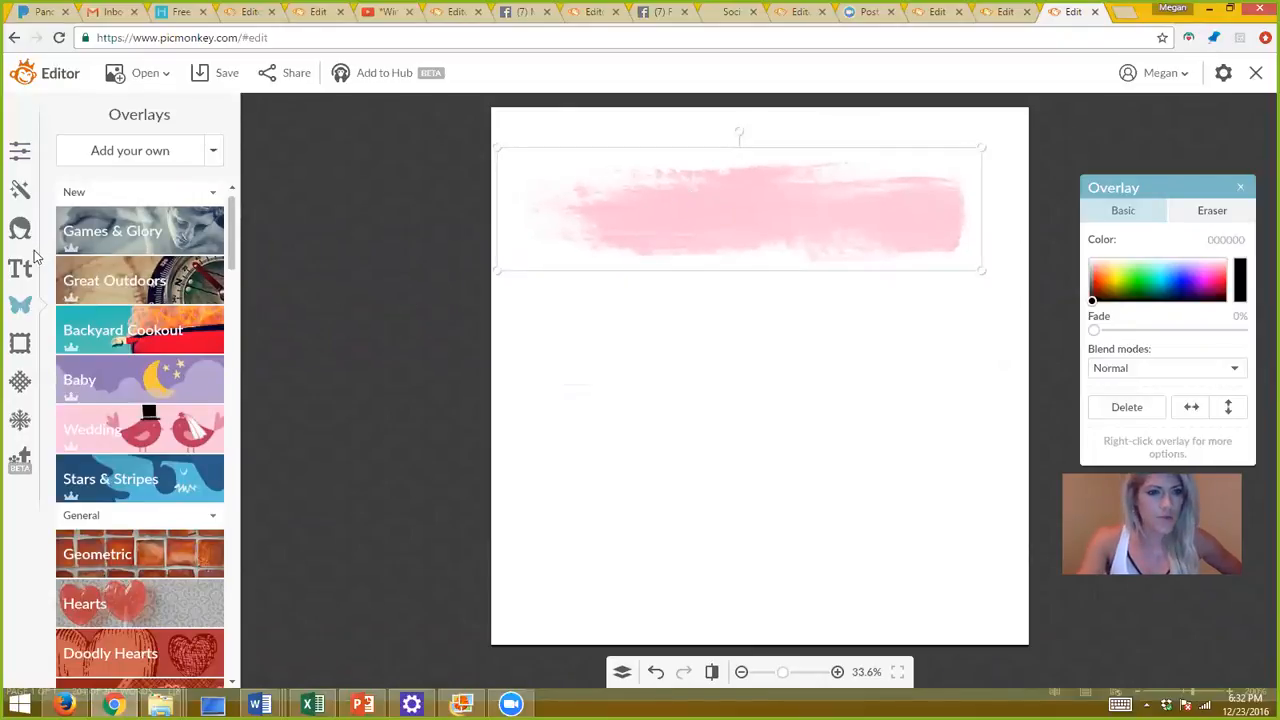
{"action": "left_click", "coordinate": [130, 150]}
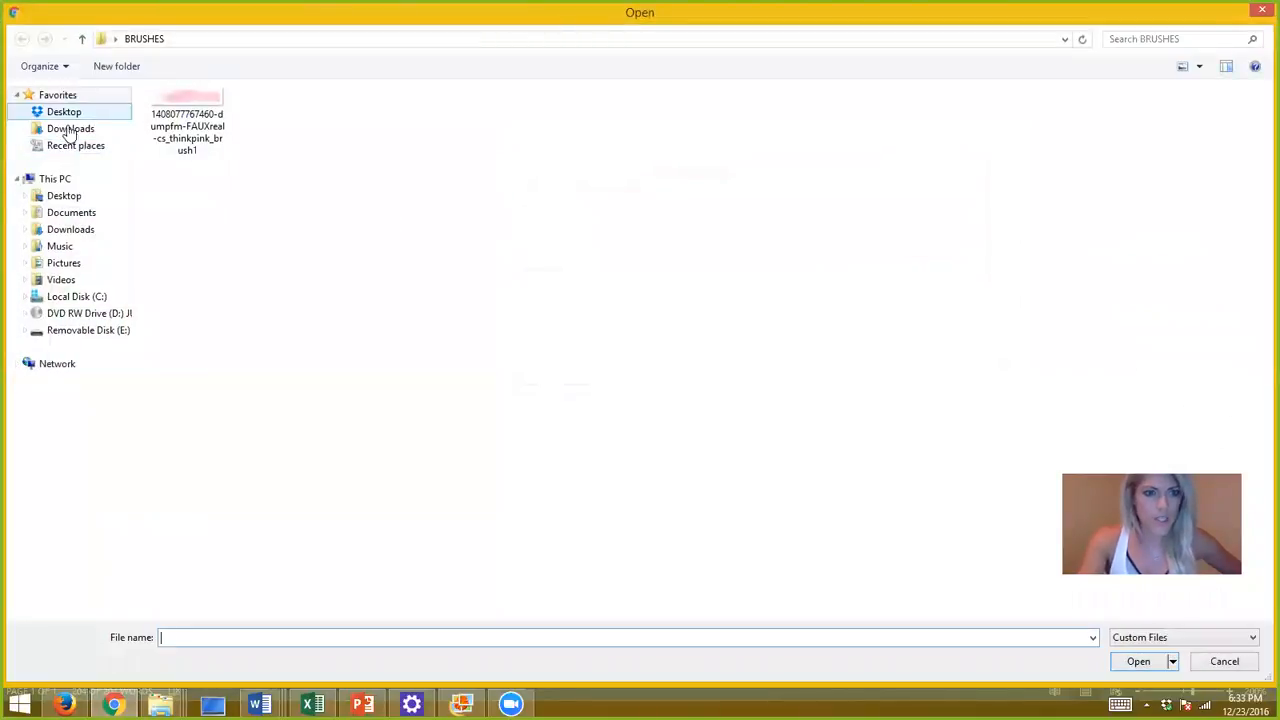
Add the circular portrait photo from Desktop > BodyTemple as an overlay.
{"action": "left_click", "coordinate": [64, 195]}
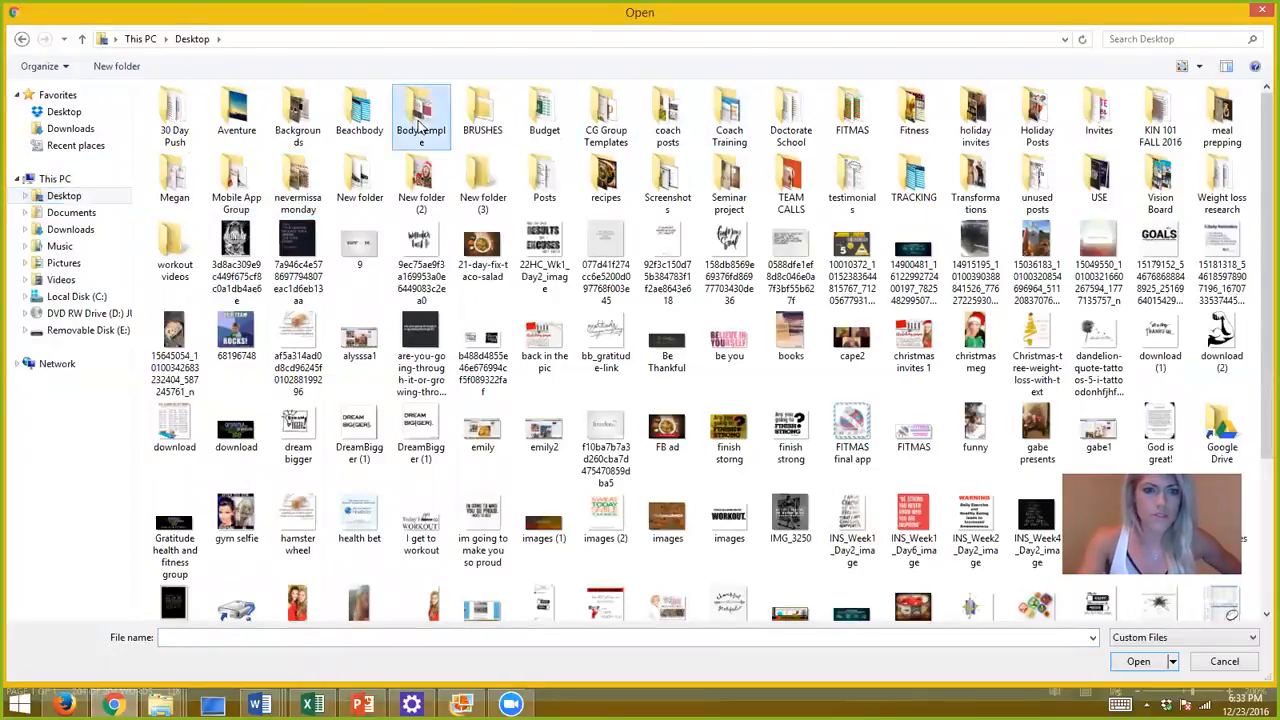
{"action": "double_click", "coordinate": [420, 125]}
{"action": "left_click", "coordinate": [198, 278]}
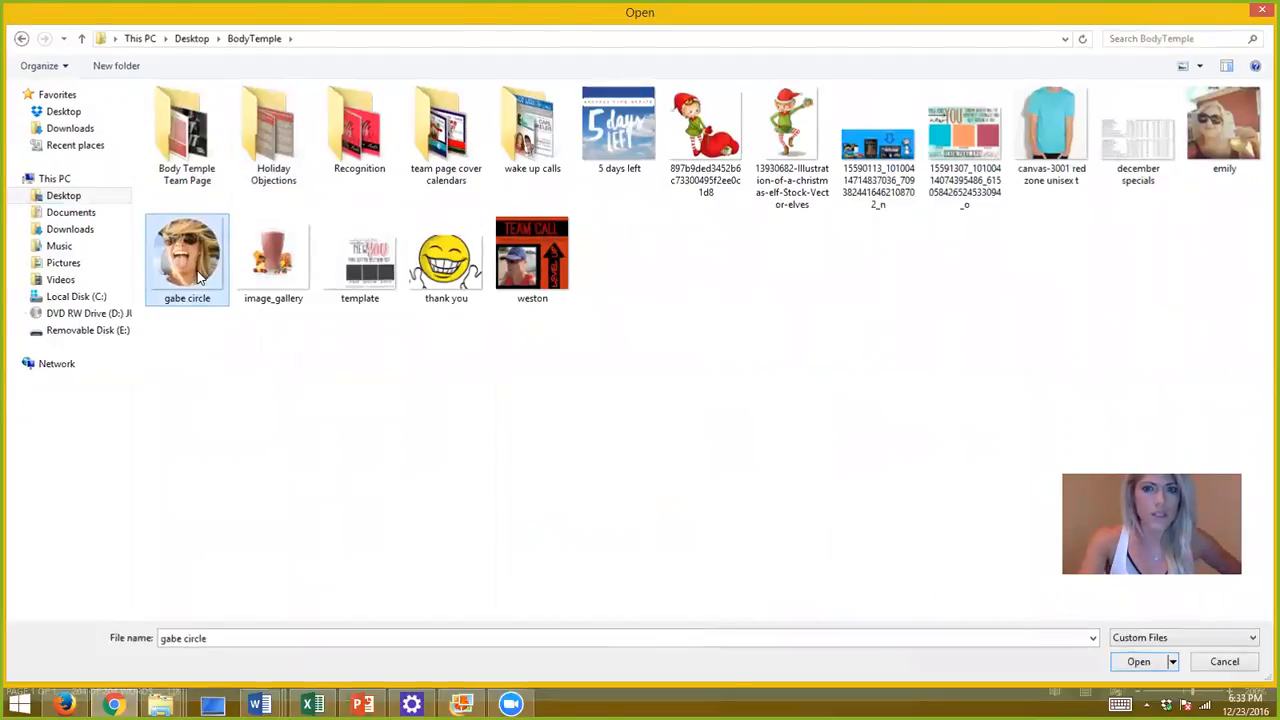
{"action": "double_click", "coordinate": [198, 278]}
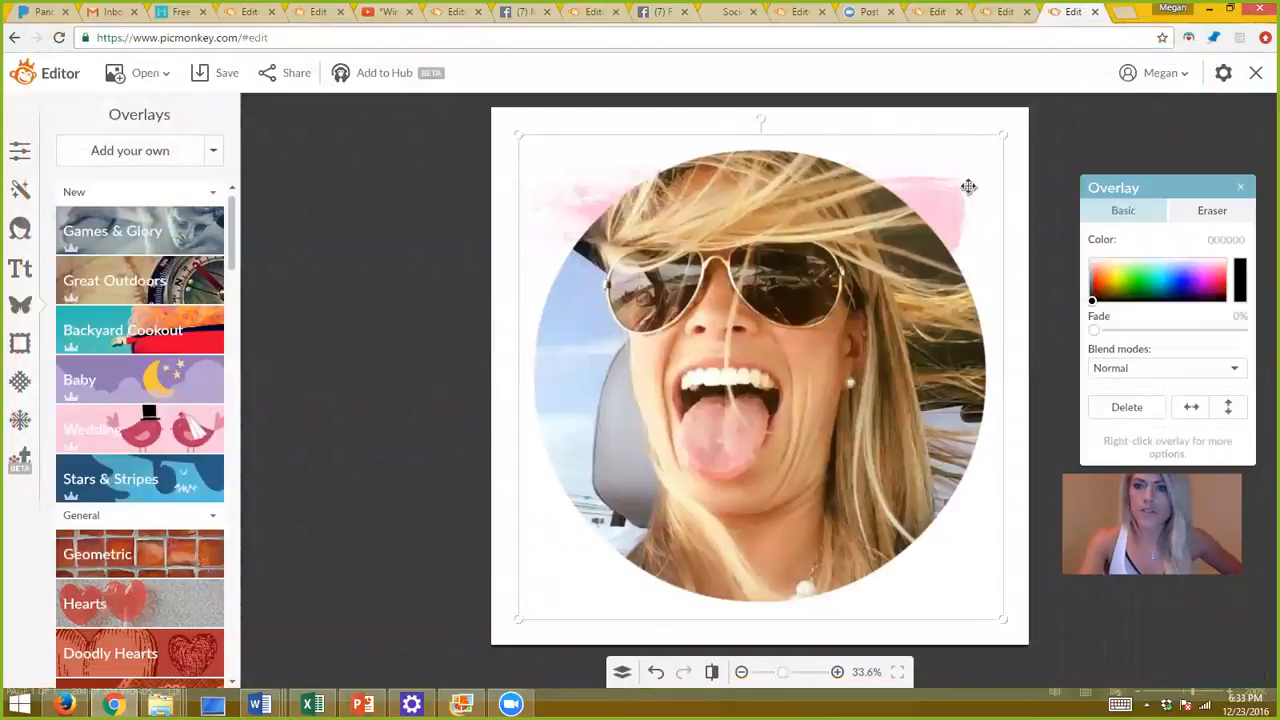
Shrink the portrait and place it over the left end of the pink brush stroke.
{"action": "left_click_drag", "start_coordinate": [1004, 133], "coordinate": [722, 366]}
{"action": "mouse_move", "coordinate": [640, 518]}
{"action": "left_mouse_down"}
{"action": "mouse_move", "coordinate": [705, 158]}
{"action": "mouse_move", "coordinate": [656, 223]}
{"action": "left_mouse_up"}
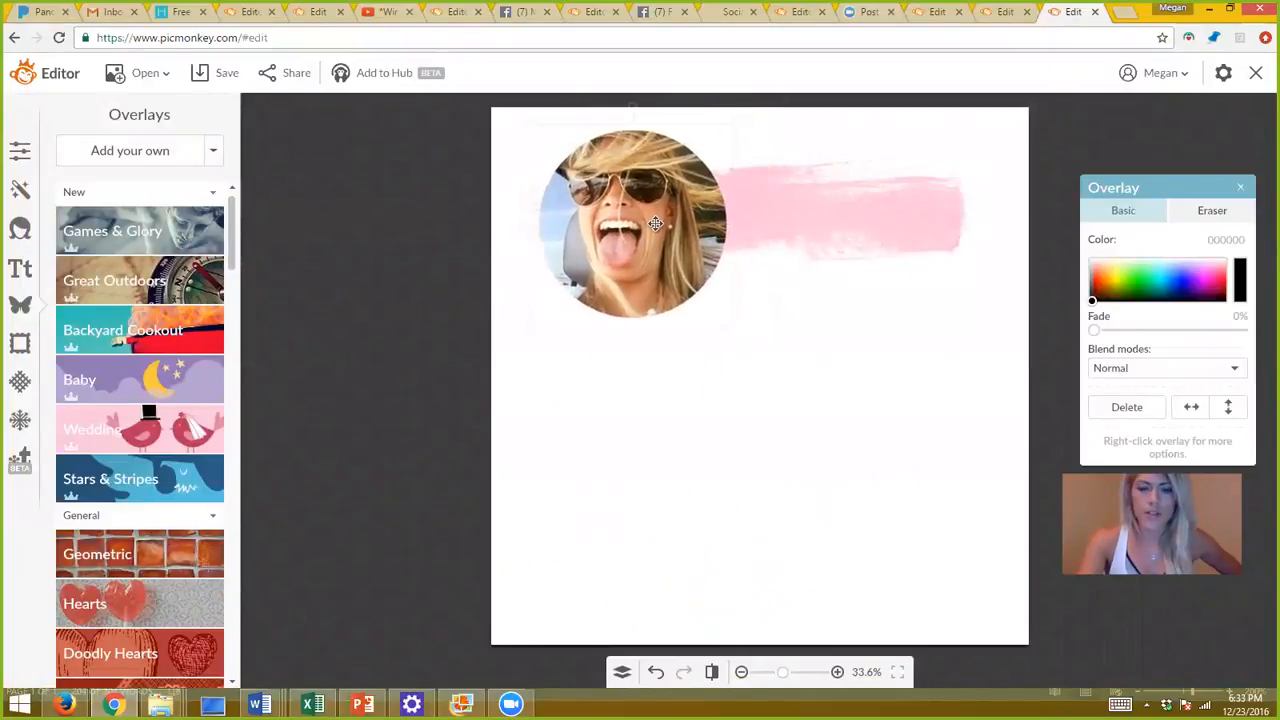
{"action": "left_click_drag", "start_coordinate": [733, 128], "coordinate": [706, 166]}
{"action": "mouse_move", "coordinate": [636, 240]}
{"action": "left_mouse_down"}
{"action": "mouse_move", "coordinate": [646, 211]}
{"action": "mouse_move", "coordinate": [659, 218]}
{"action": "left_mouse_up"}
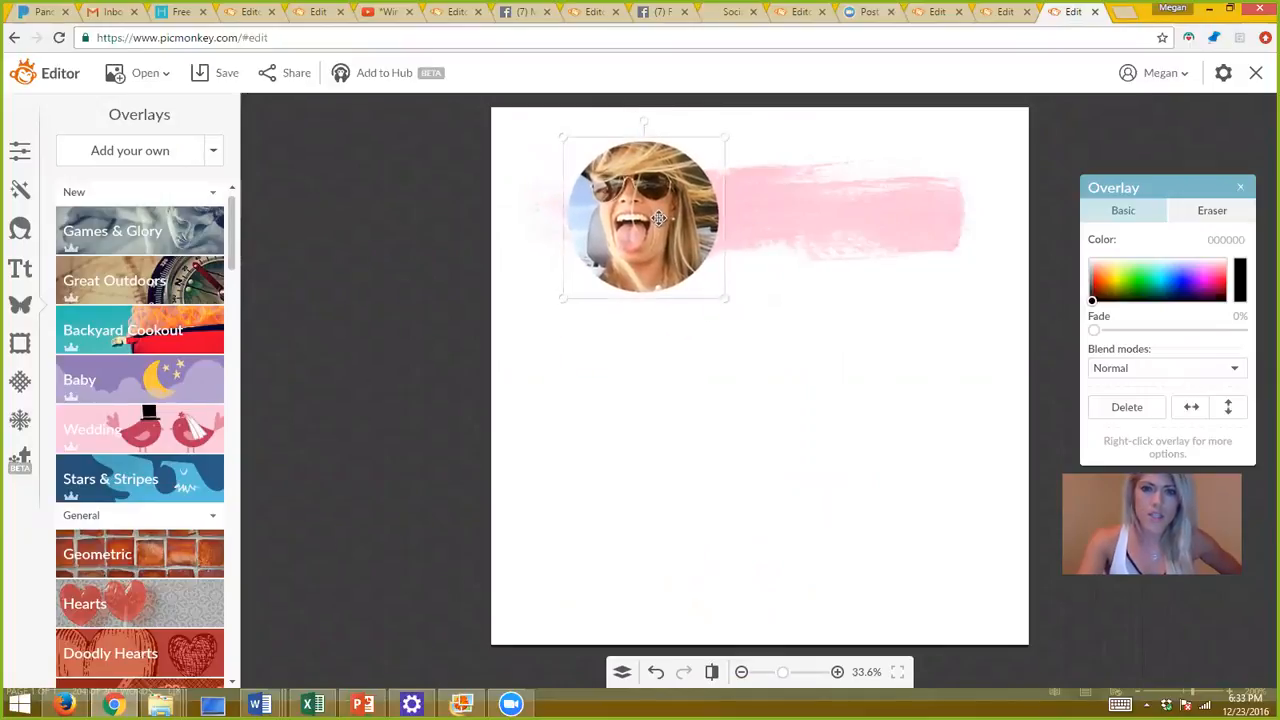
{"action": "left_click", "coordinate": [698, 372]}
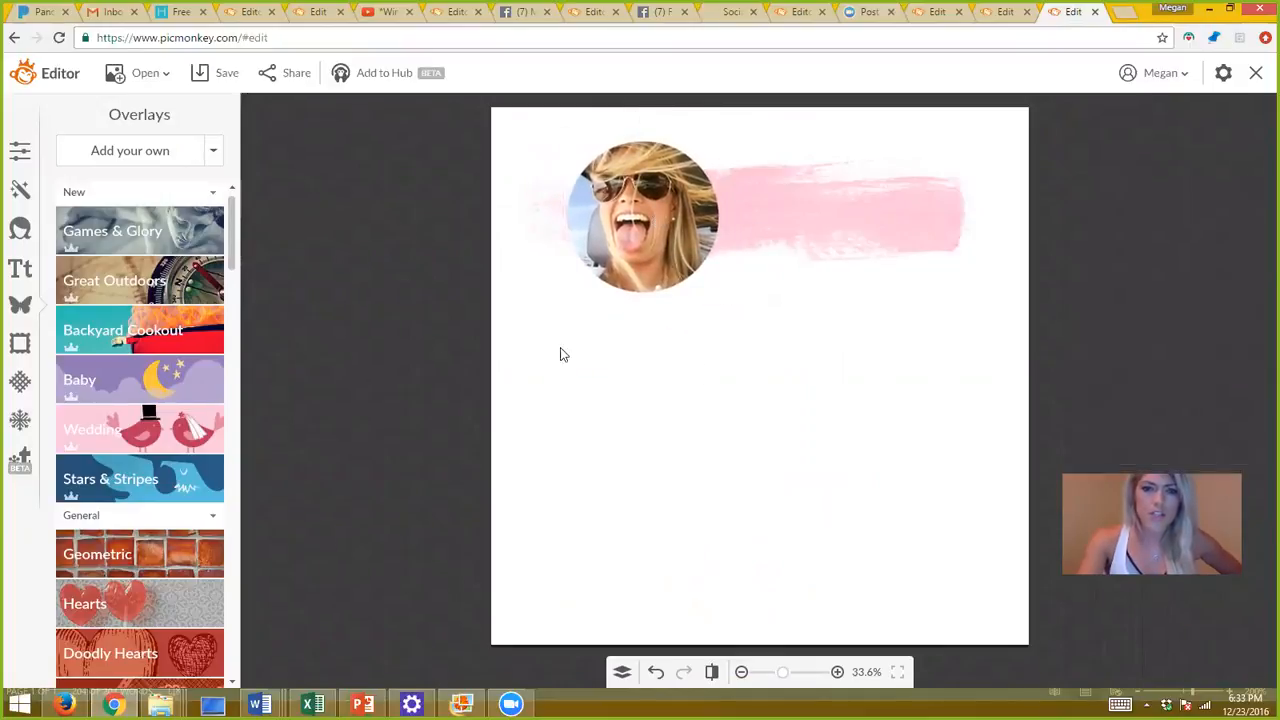
{"action": "left_click", "coordinate": [20, 150]}
Apply hot pink ff359b as the canvas colour behind the portrait and brush stroke.
{"action": "left_click", "coordinate": [125, 259]}
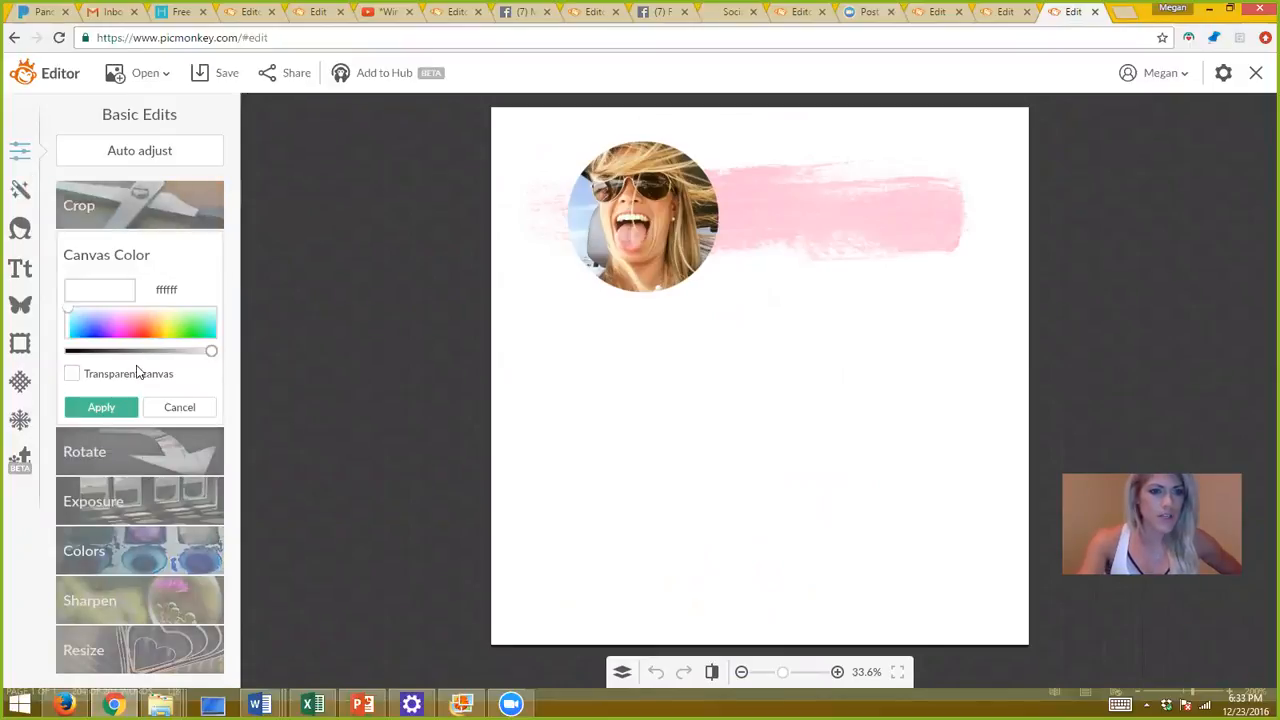
{"action": "left_click", "coordinate": [128, 323]}
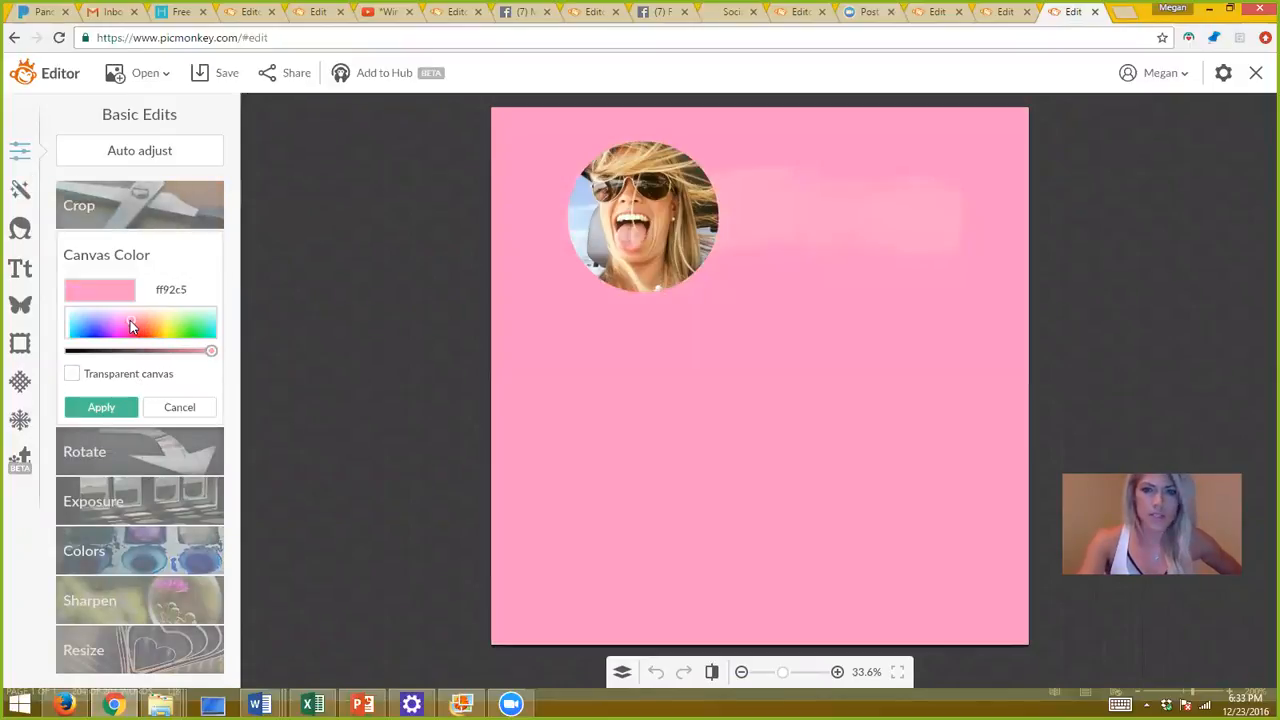
{"action": "left_click", "coordinate": [117, 326]}
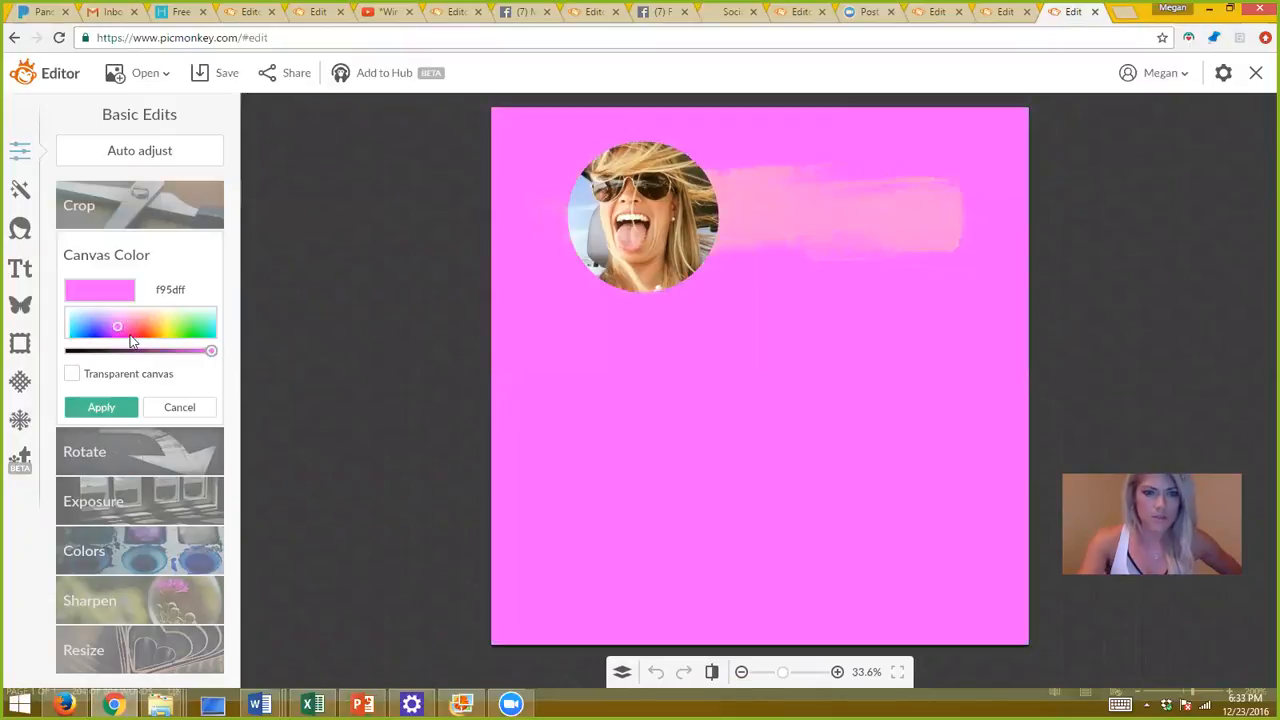
{"action": "left_click", "coordinate": [131, 334]}
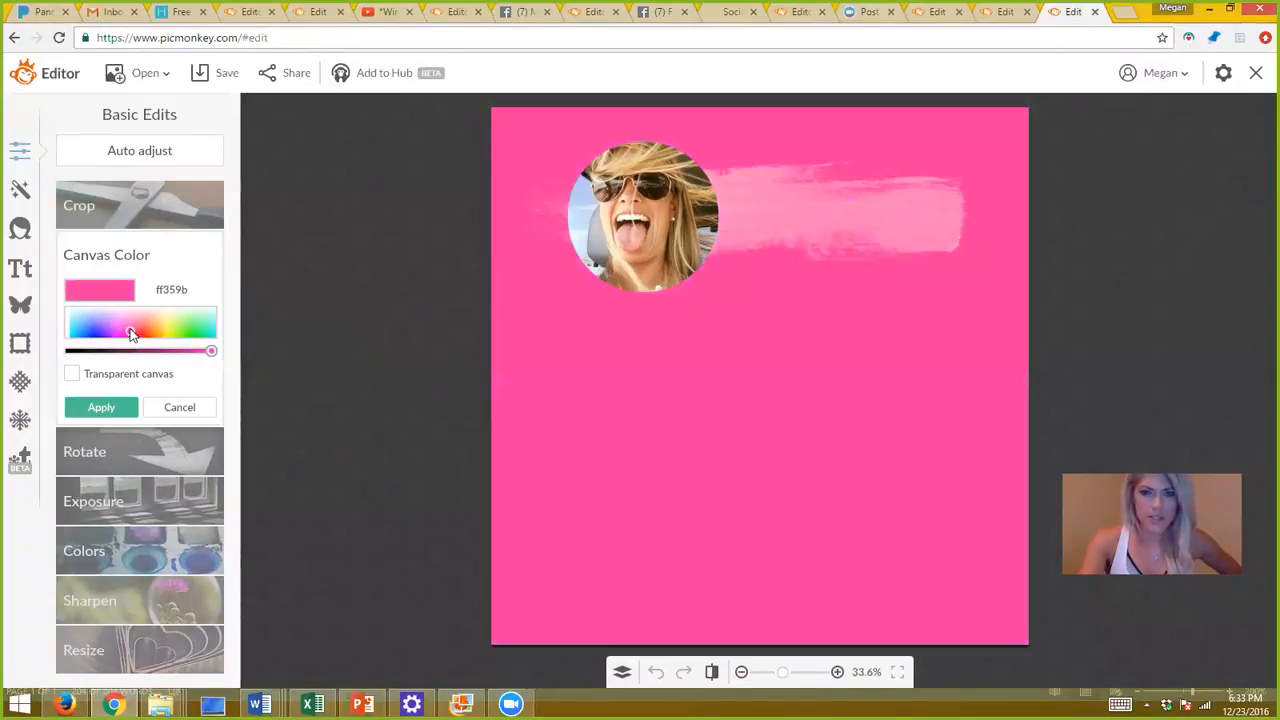
{"action": "left_click", "coordinate": [103, 408]}
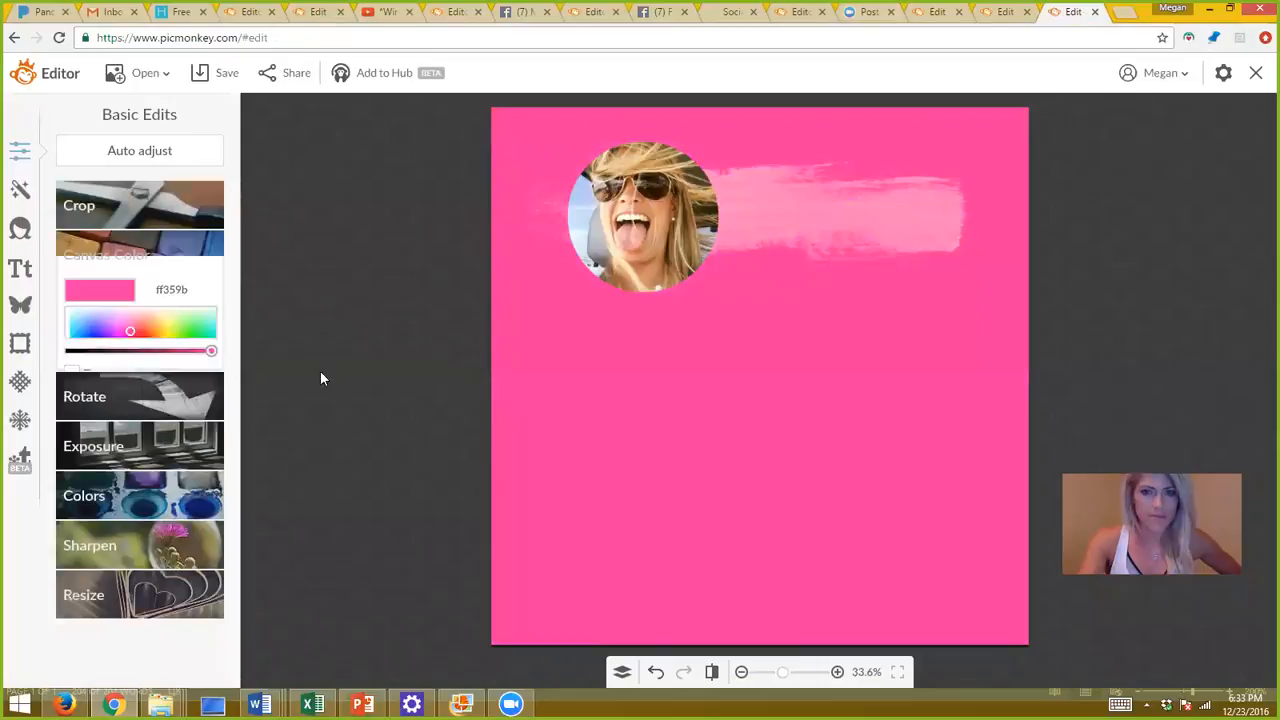
{"action": "left_click", "coordinate": [930, 222]}
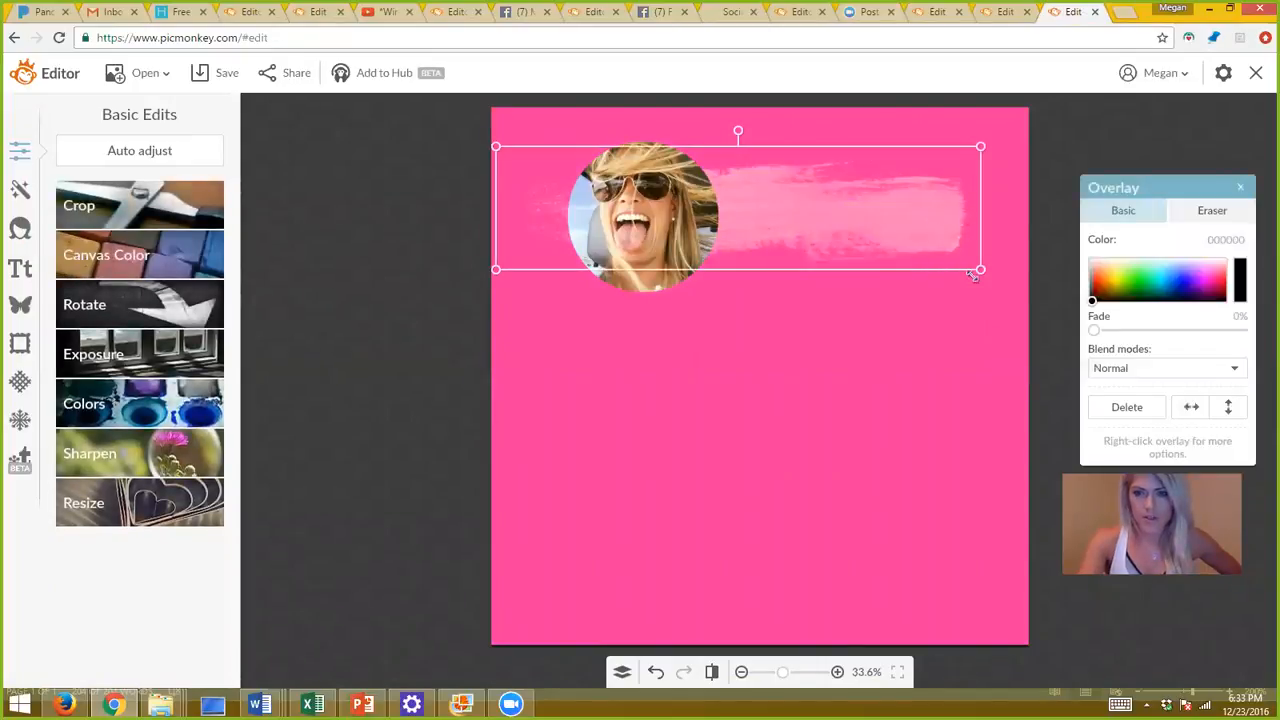
Widen the pink brush stroke across the top of the page and review the layers list.
{"action": "mouse_move", "coordinate": [977, 268]}
{"action": "left_mouse_down"}
{"action": "mouse_move", "coordinate": [1080, 290]}
{"action": "mouse_move", "coordinate": [916, 241]}
{"action": "mouse_move", "coordinate": [869, 251]}
{"action": "mouse_move", "coordinate": [900, 247]}
{"action": "mouse_move", "coordinate": [903, 214]}
{"action": "left_mouse_up"}
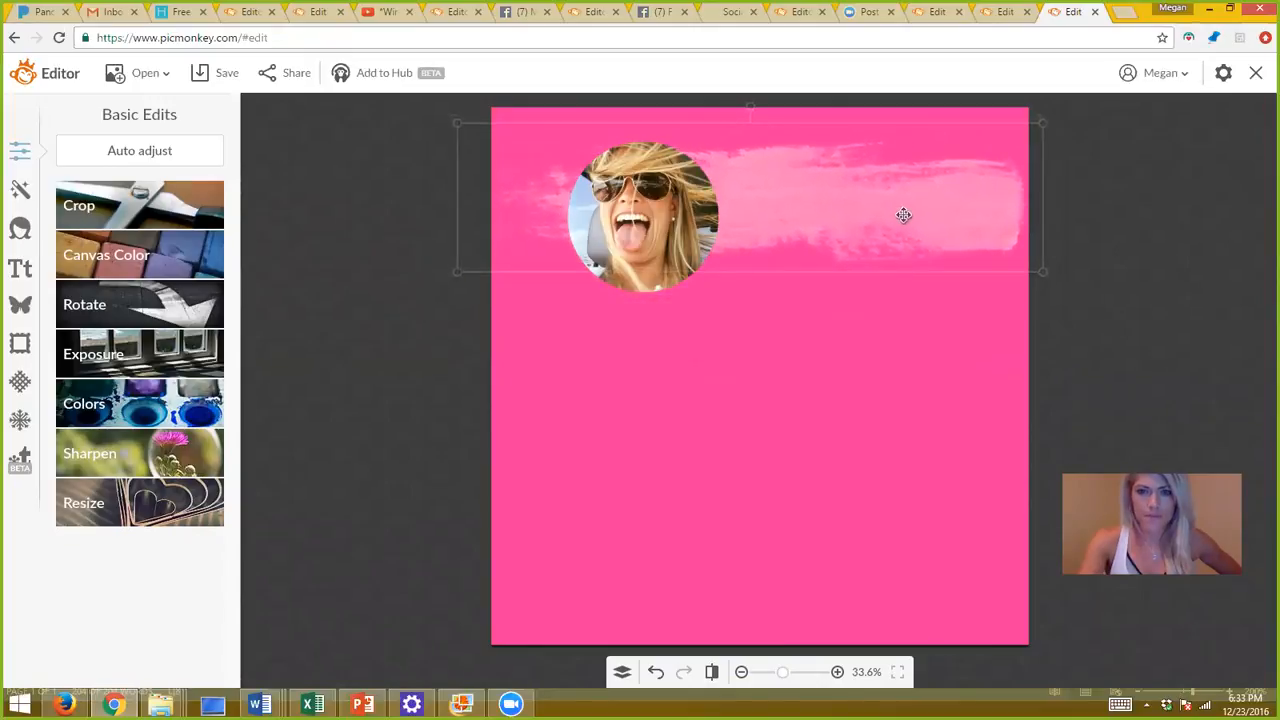
{"action": "left_click", "coordinate": [848, 357]}
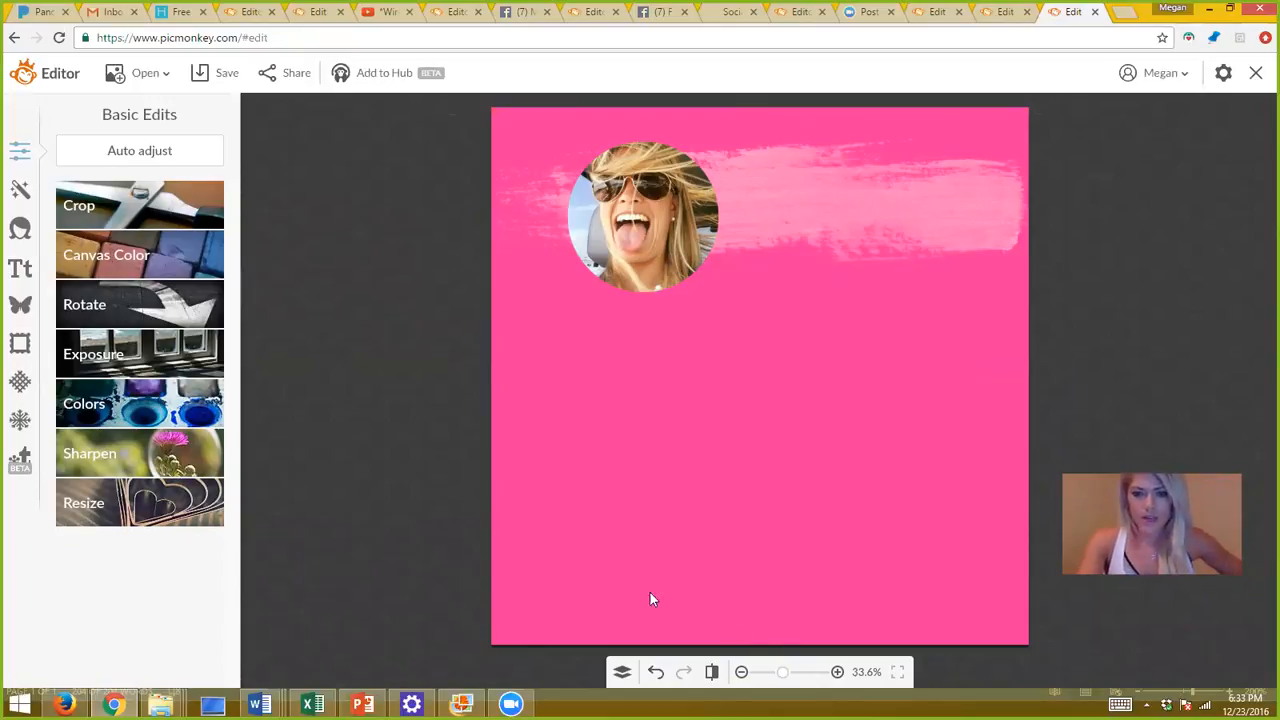
{"action": "left_click", "coordinate": [622, 674]}
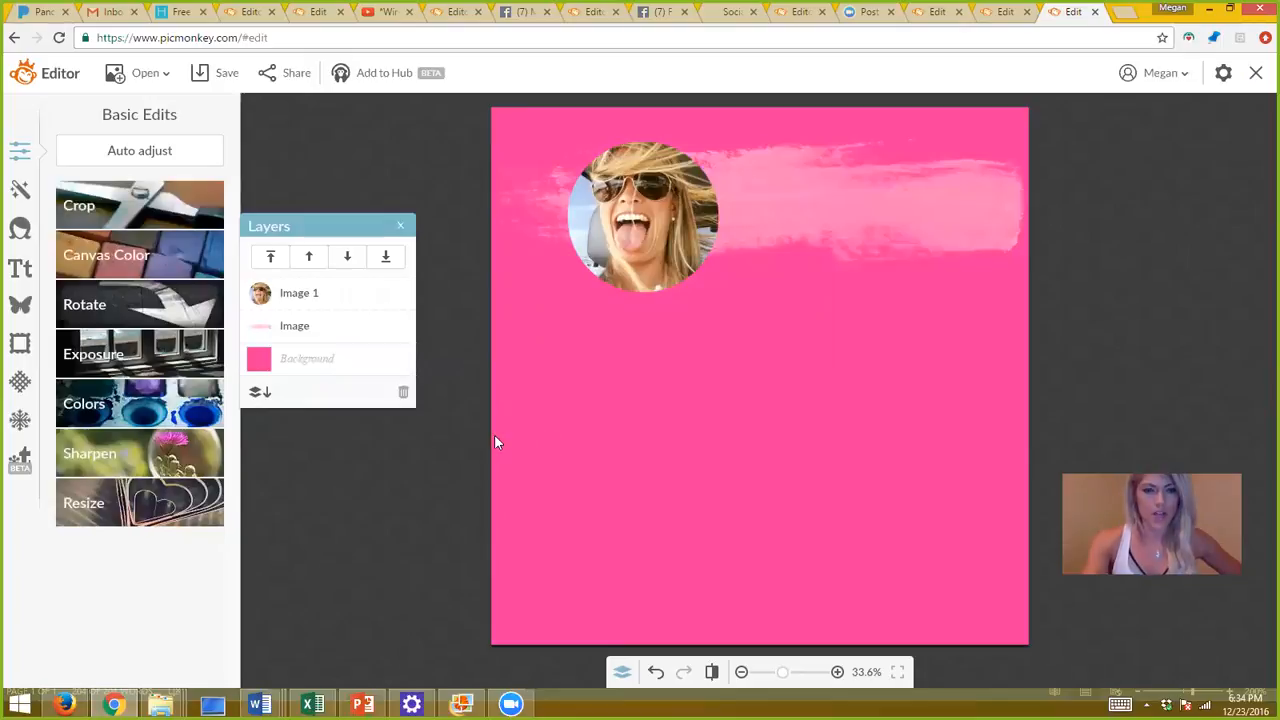
{"action": "left_click", "coordinate": [401, 227]}
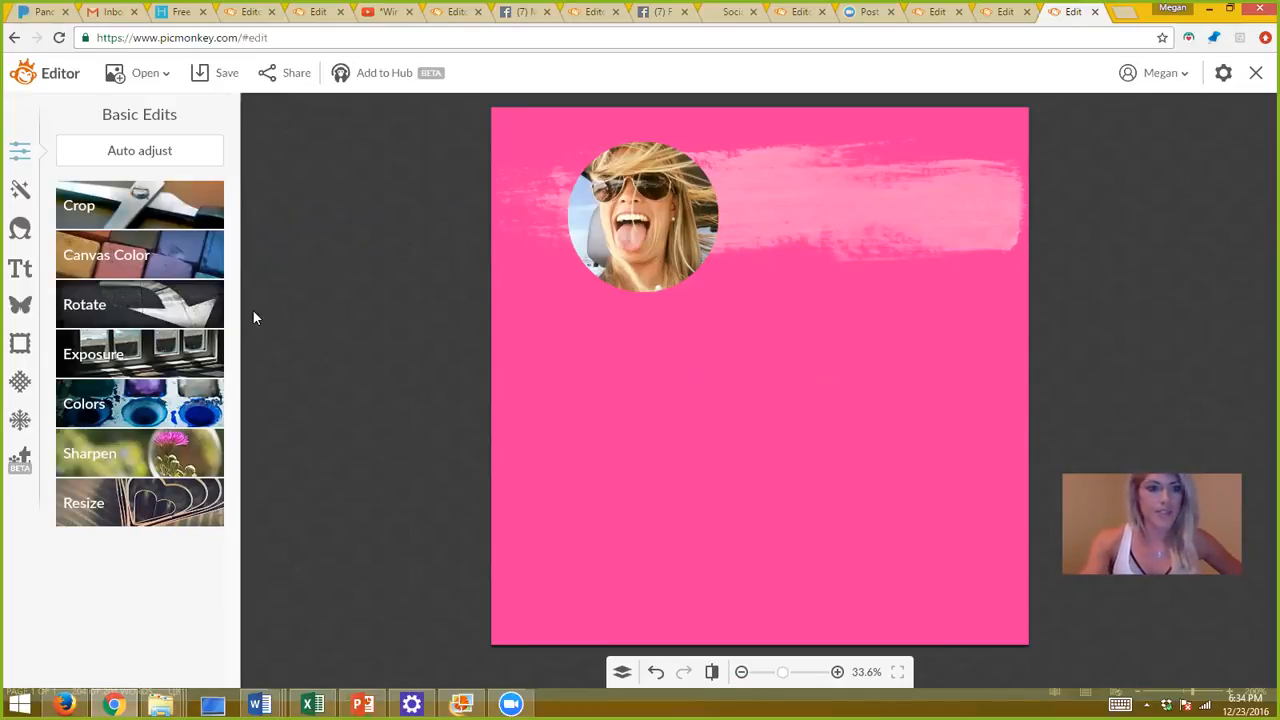
{"action": "left_click", "coordinate": [20, 308]}
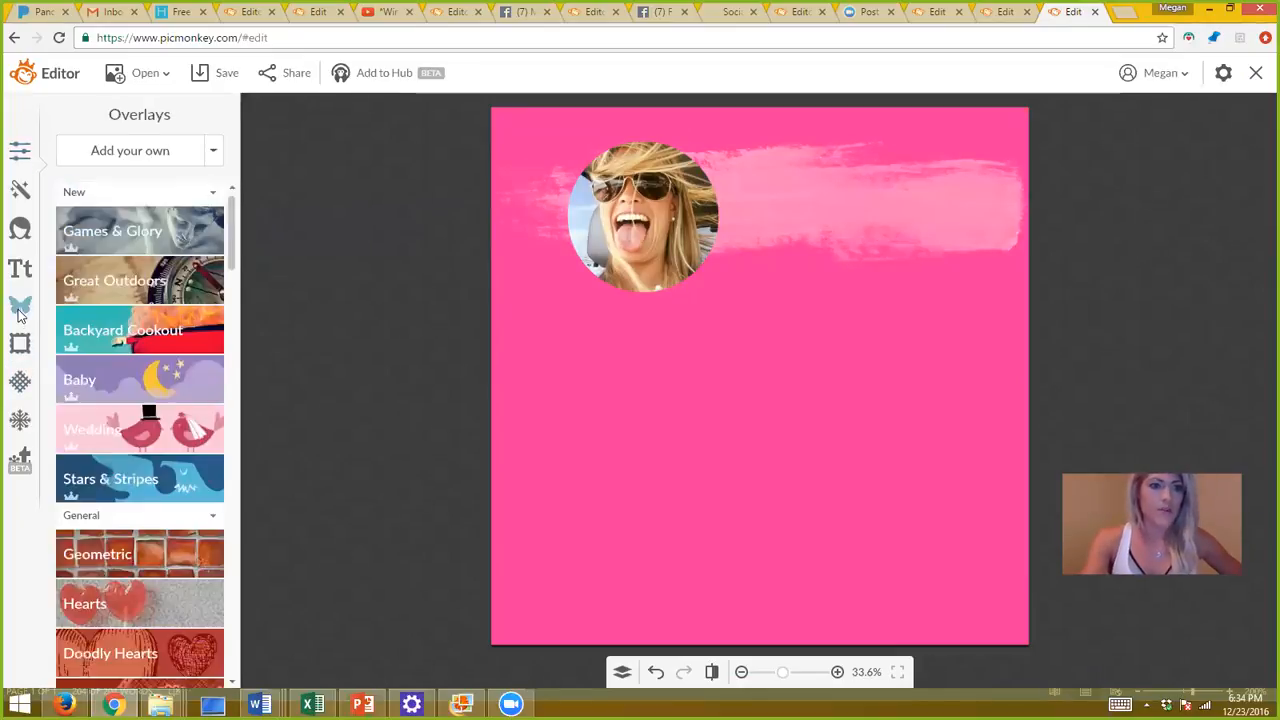
Add a Geometric circle, enlarge it, and send it behind the round photo as a frame.
{"action": "left_click", "coordinate": [127, 549]}
{"action": "left_click", "coordinate": [120, 640]}
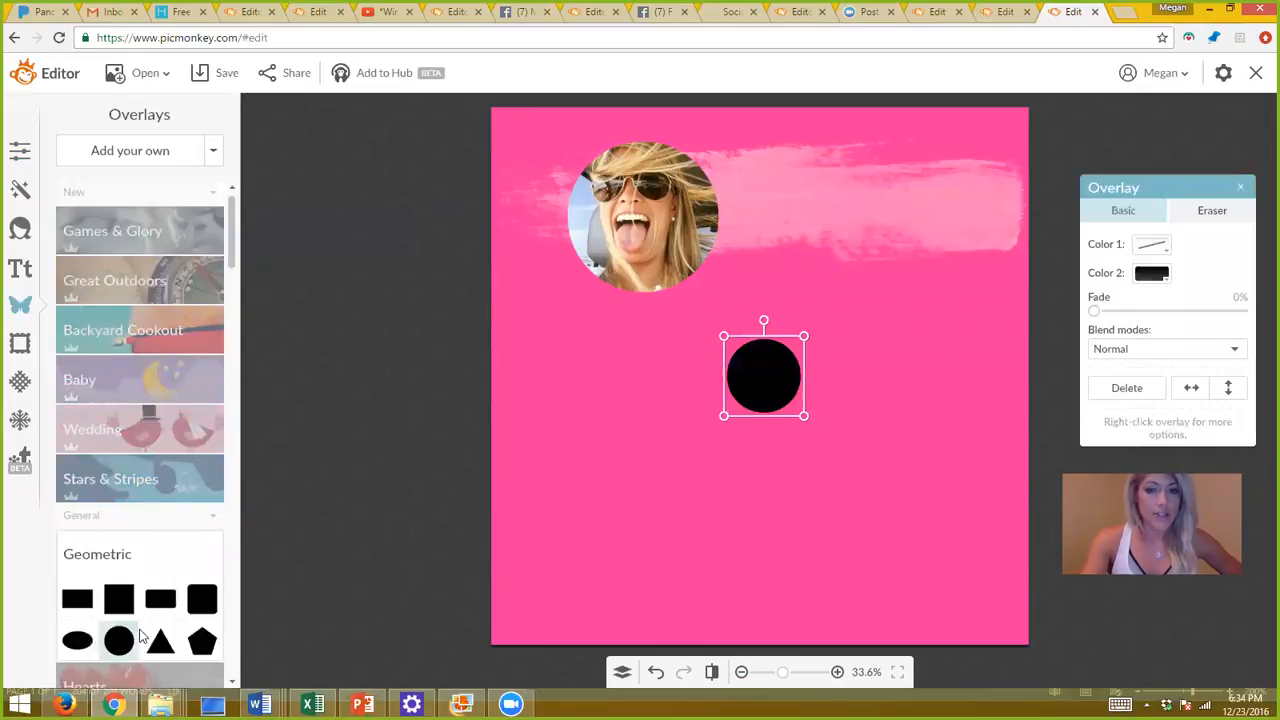
{"action": "left_click_drag", "start_coordinate": [723, 414], "coordinate": [597, 541]}
{"action": "left_click", "coordinate": [781, 335]}
{"action": "left_click_drag", "start_coordinate": [749, 423], "coordinate": [677, 211]}
{"action": "right_click", "coordinate": [678, 212]}
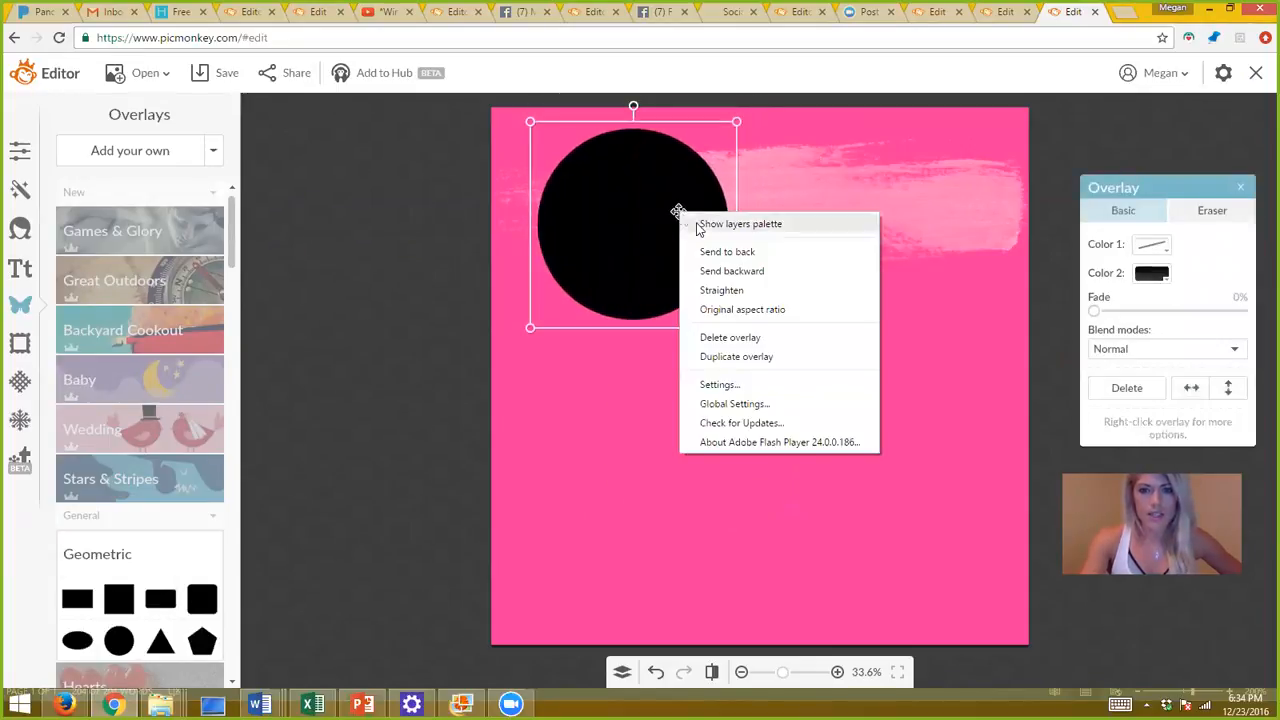
{"action": "left_click", "coordinate": [722, 266]}
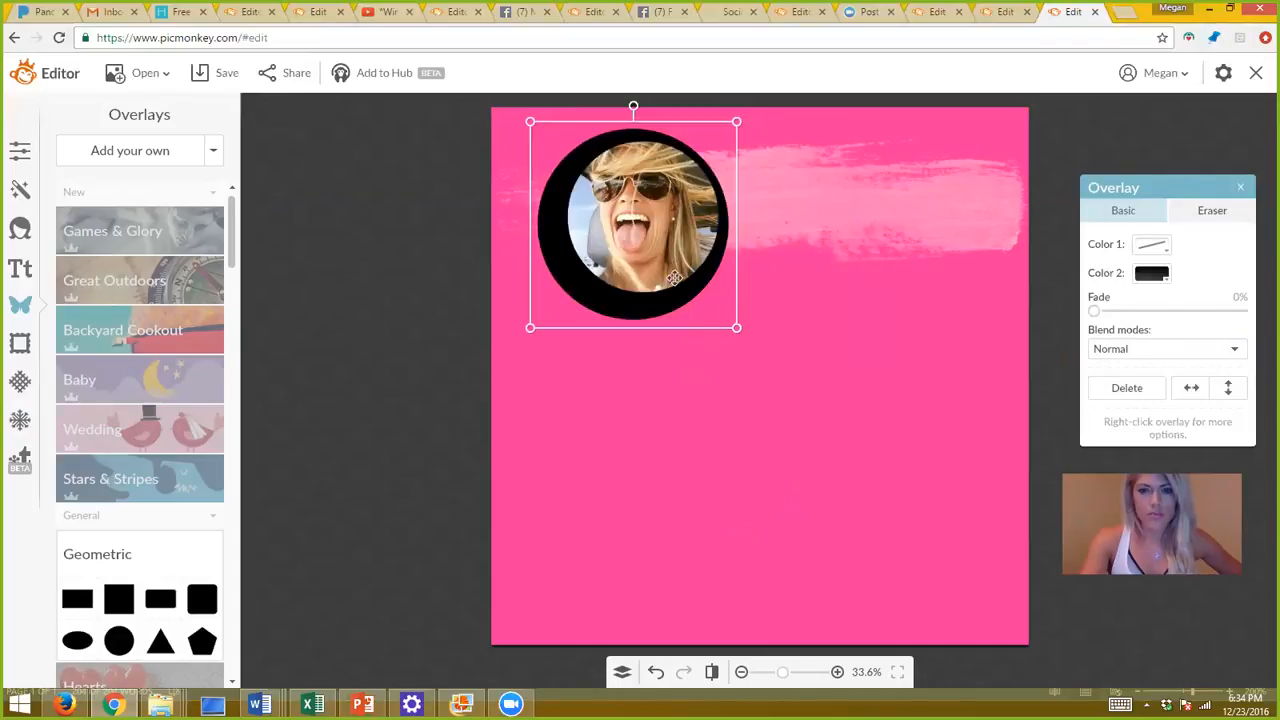
{"action": "left_click_drag", "start_coordinate": [646, 303], "coordinate": [656, 300]}
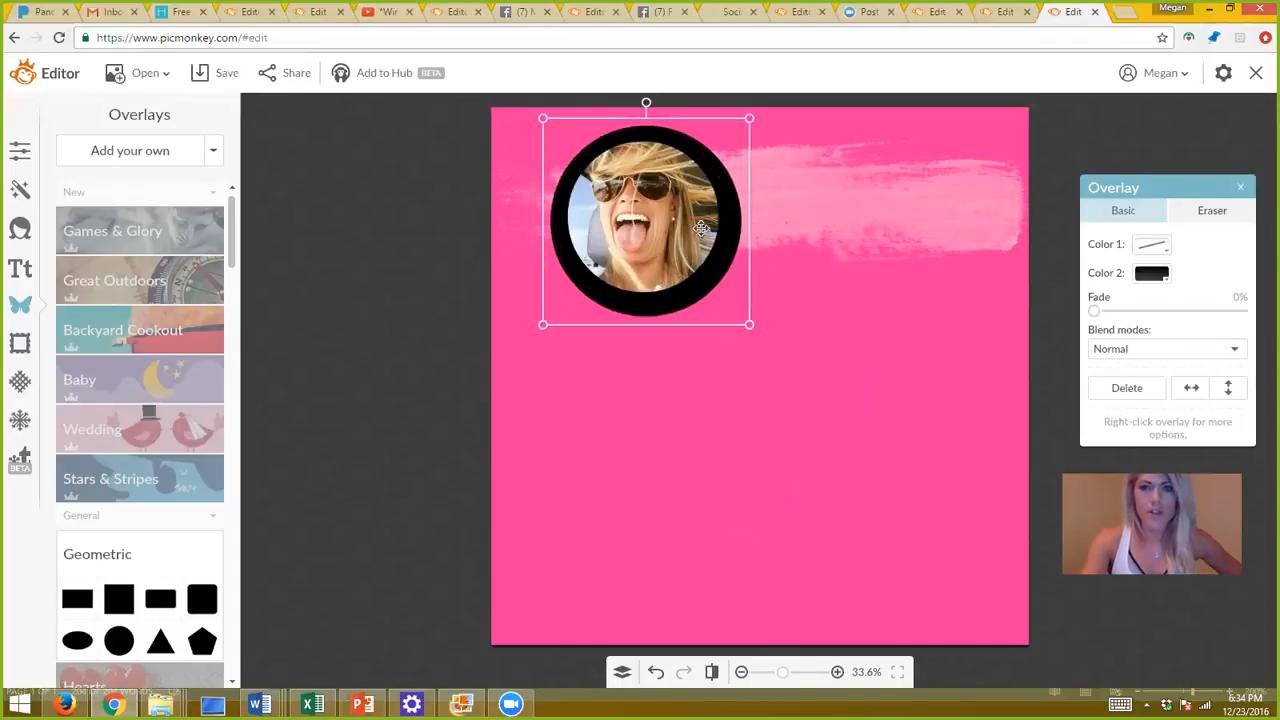
{"action": "left_click_drag", "start_coordinate": [751, 120], "coordinate": [726, 141]}
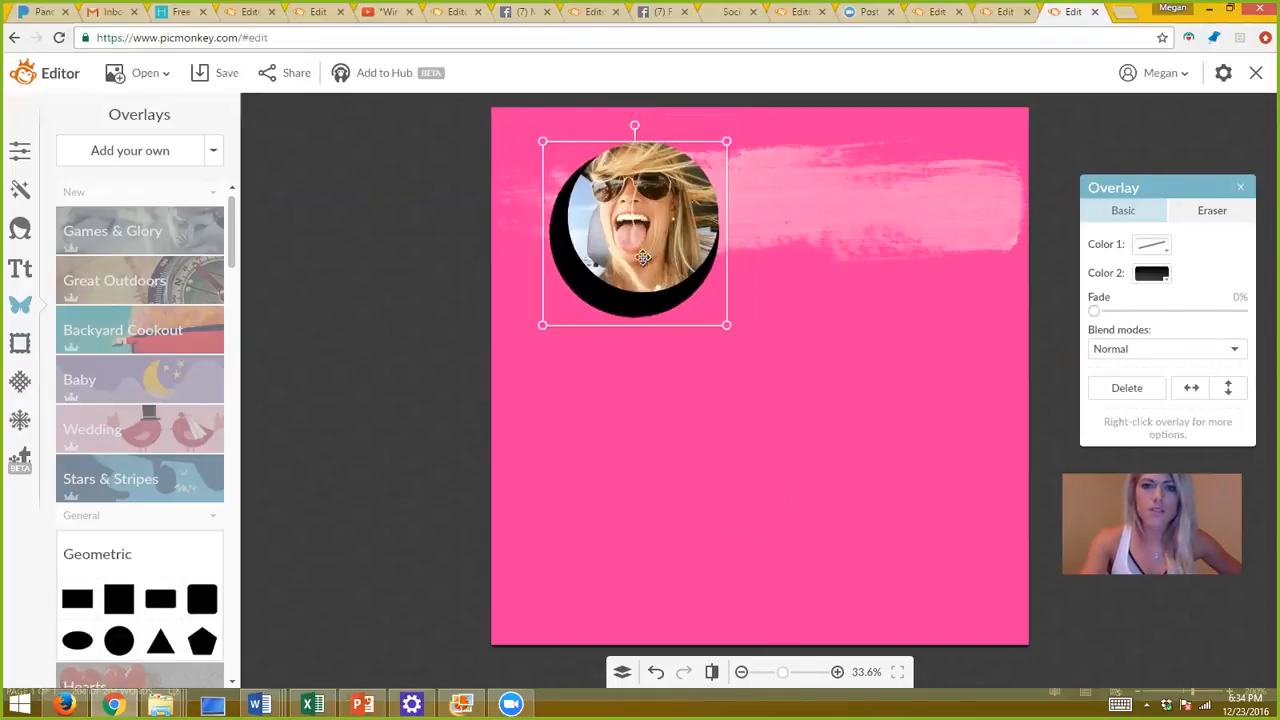
{"action": "left_click_drag", "start_coordinate": [615, 263], "coordinate": [609, 289]}
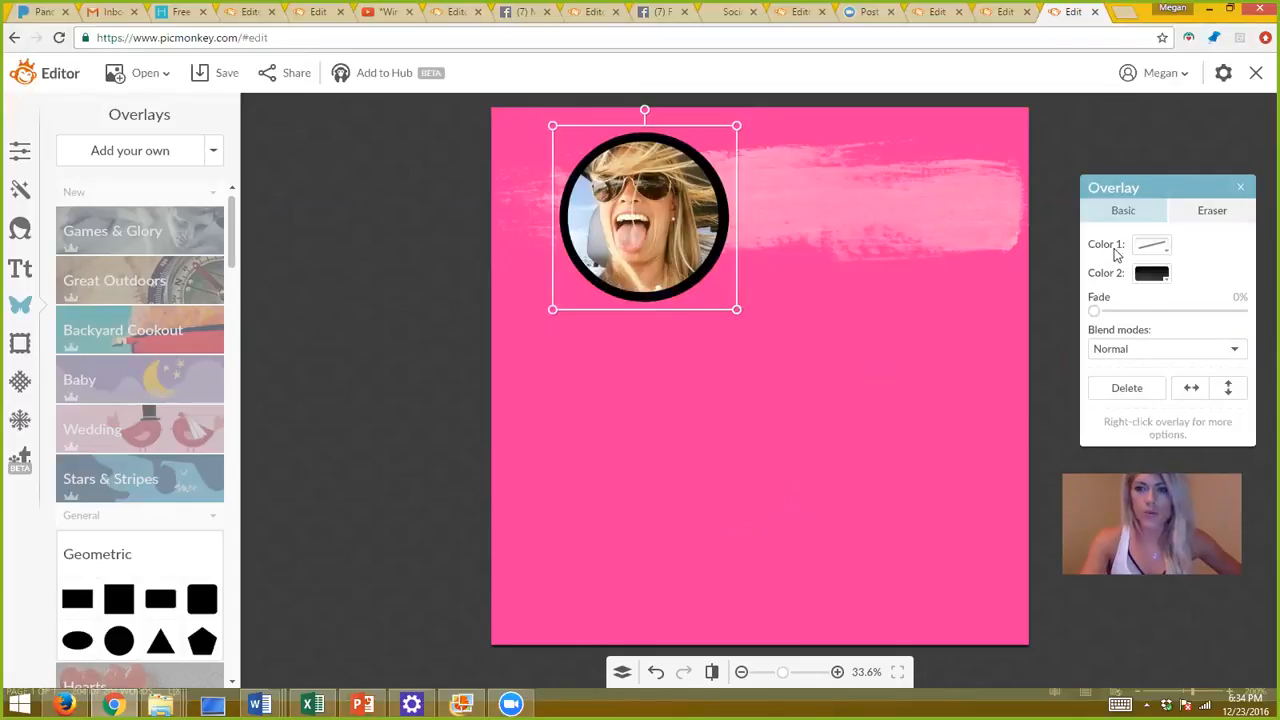
Make the ring behind the photo white.
{"action": "left_click", "coordinate": [1152, 274]}
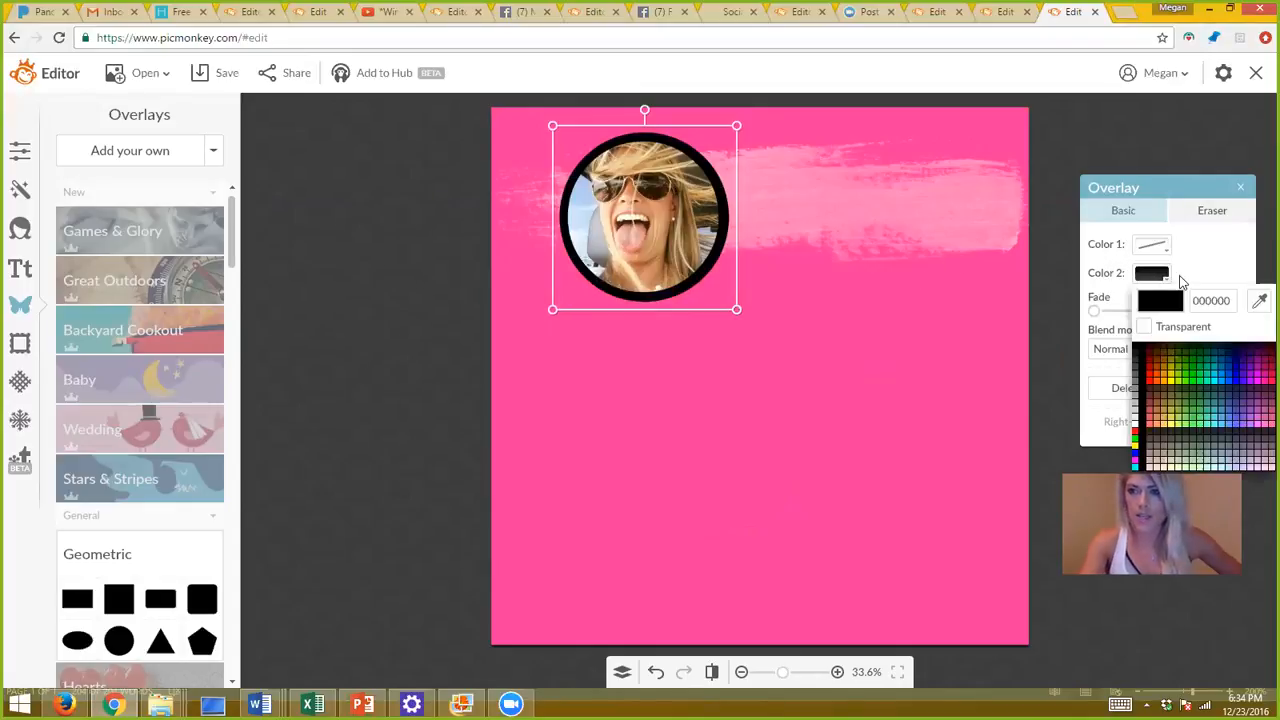
{"action": "left_click", "coordinate": [1259, 302]}
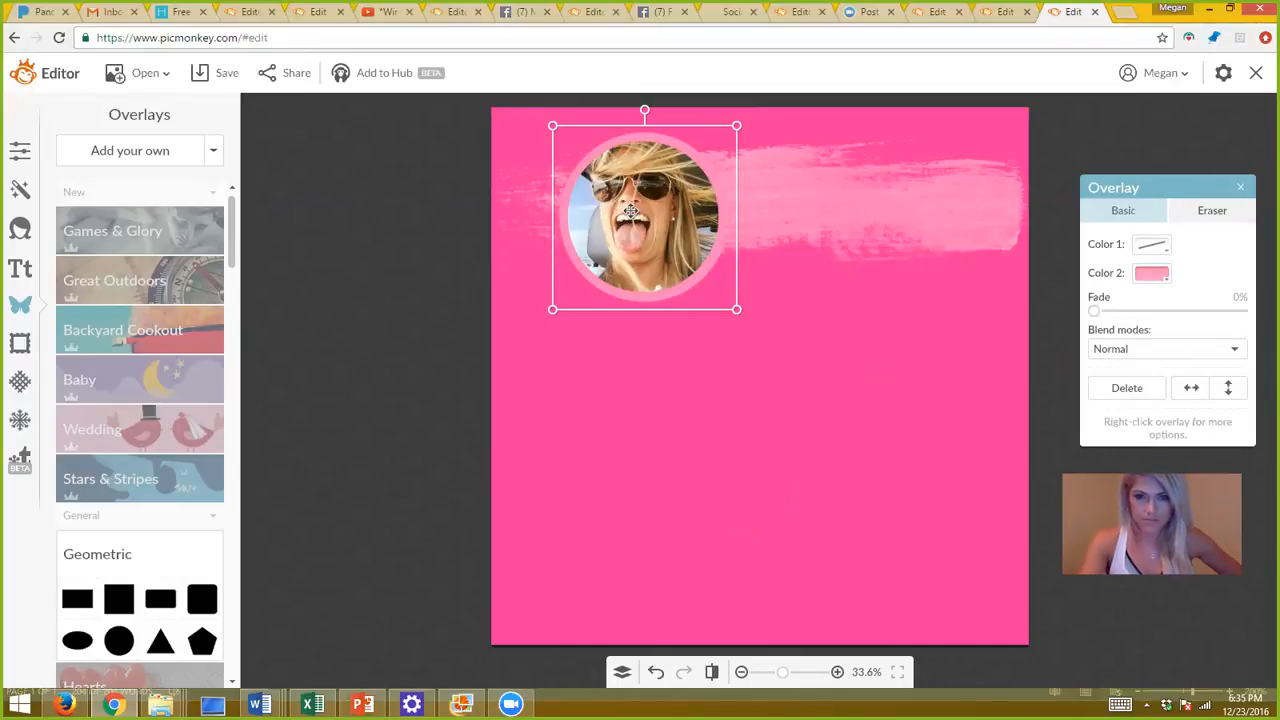
{"action": "left_click", "coordinate": [1152, 274]}
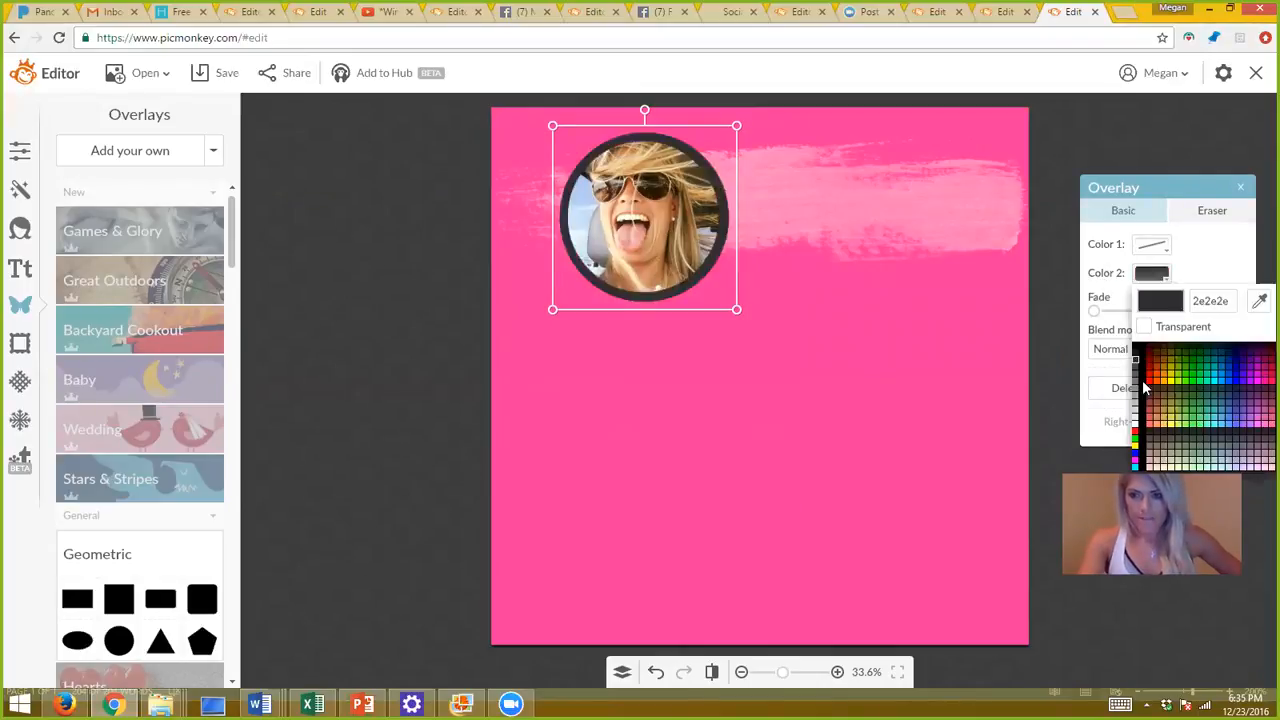
{"action": "left_click", "coordinate": [1135, 432]}
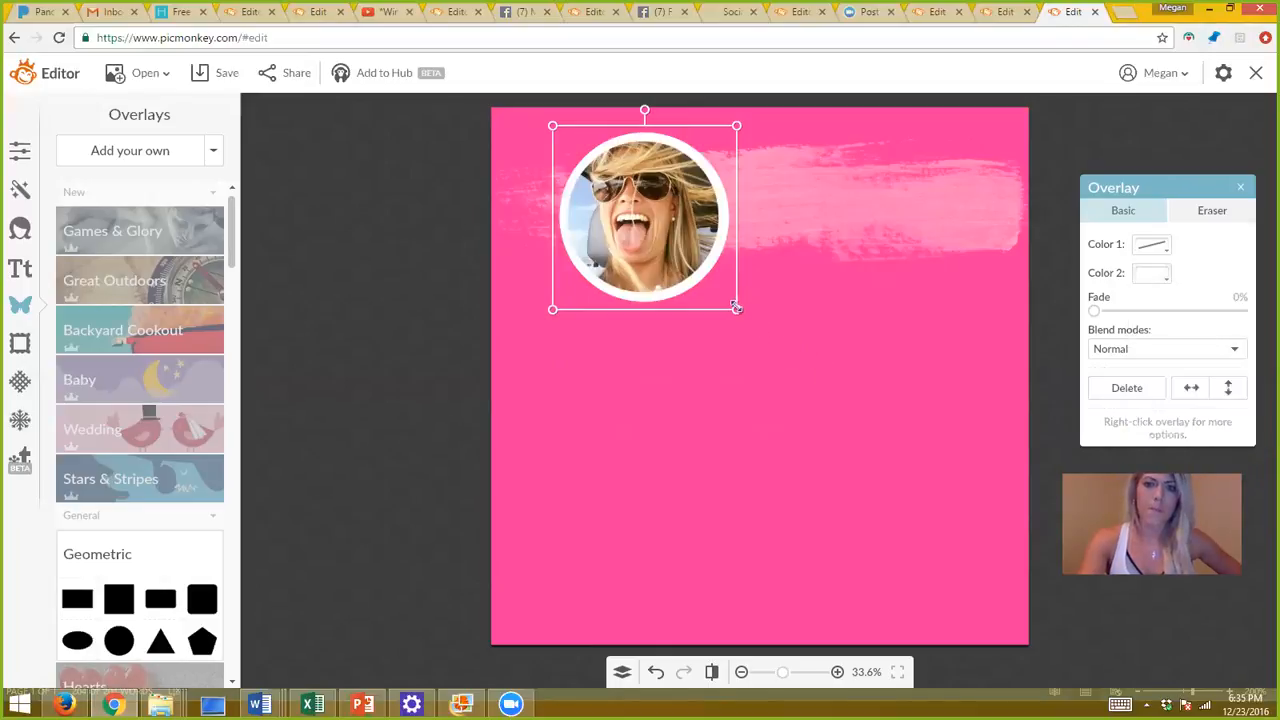
{"action": "left_click", "coordinate": [704, 372]}
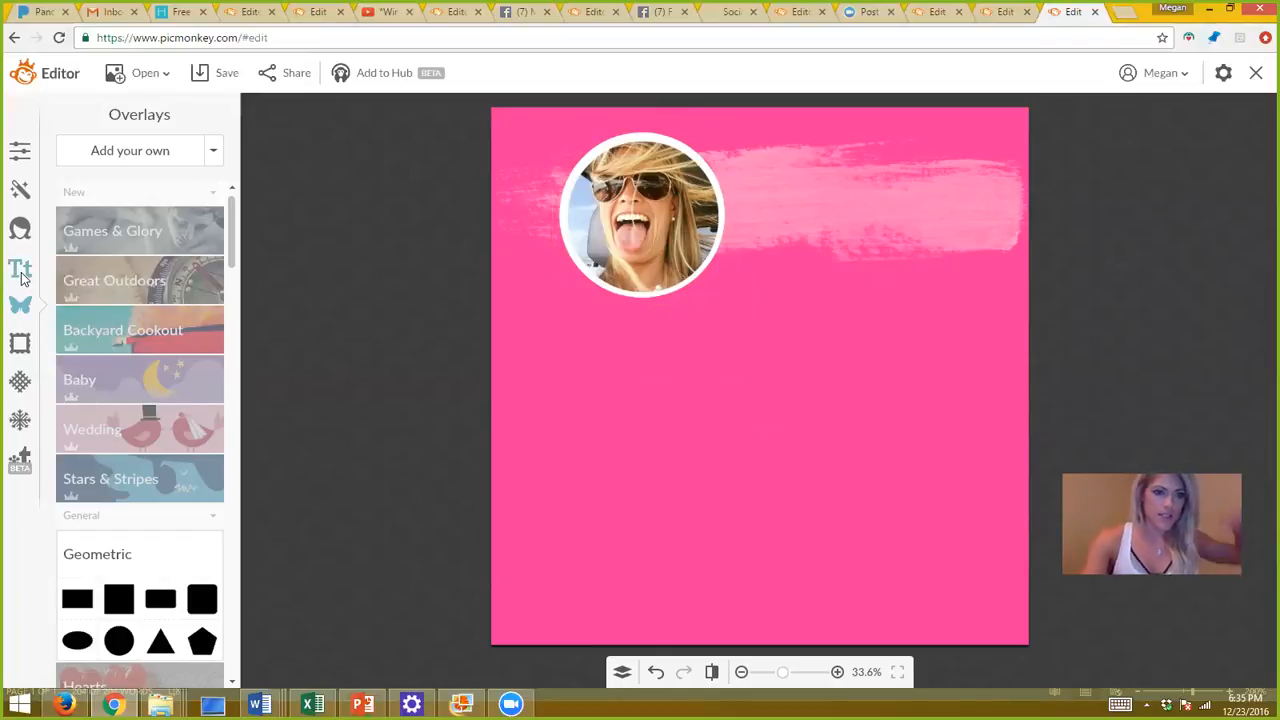
{"action": "left_click", "coordinate": [21, 272]}
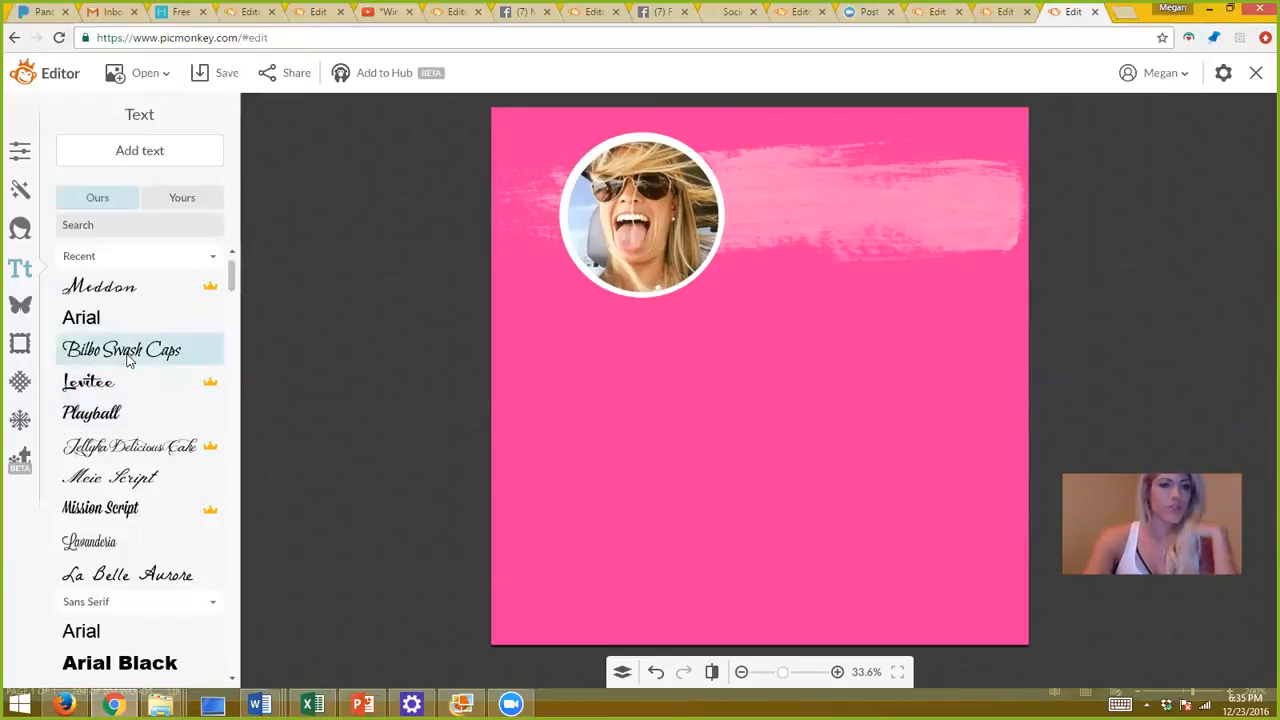
{"action": "left_click", "coordinate": [116, 297]}
{"action": "left_click", "coordinate": [152, 156]}
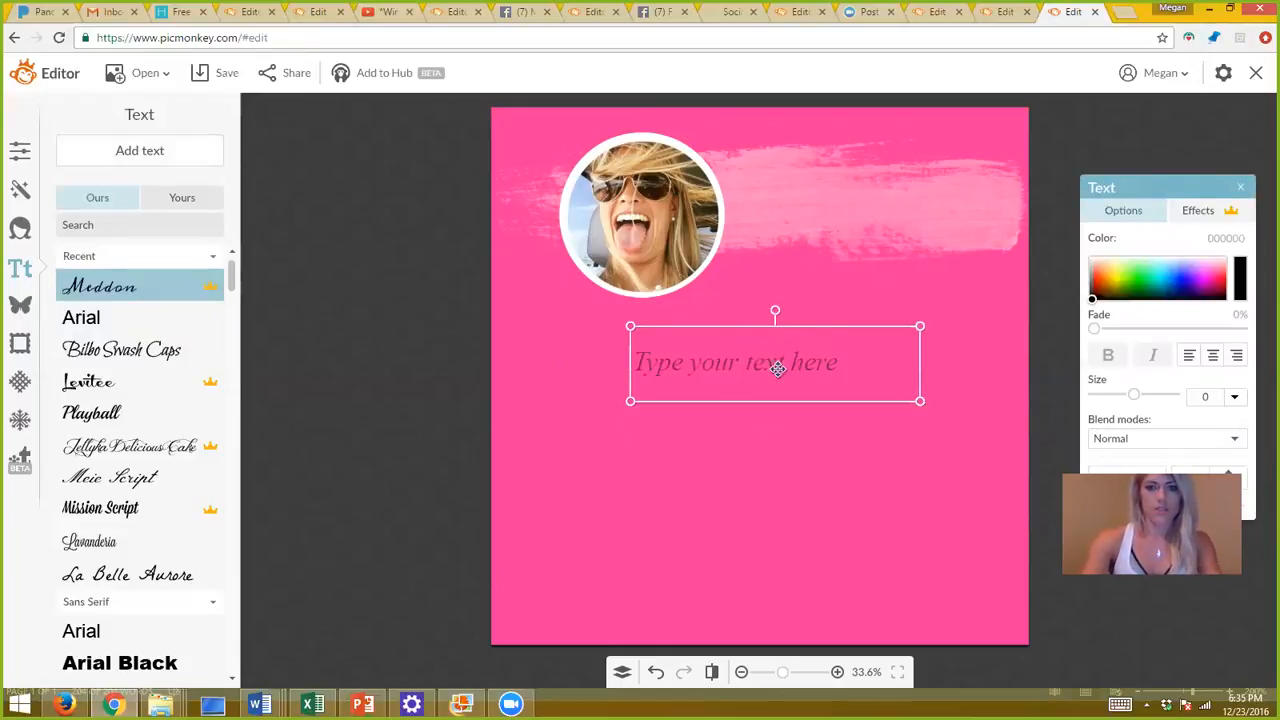
{"action": "left_click", "coordinate": [778, 370]}
{"action": "type", "text": "B"}
{"action": "key", "text": "BackSpace"}
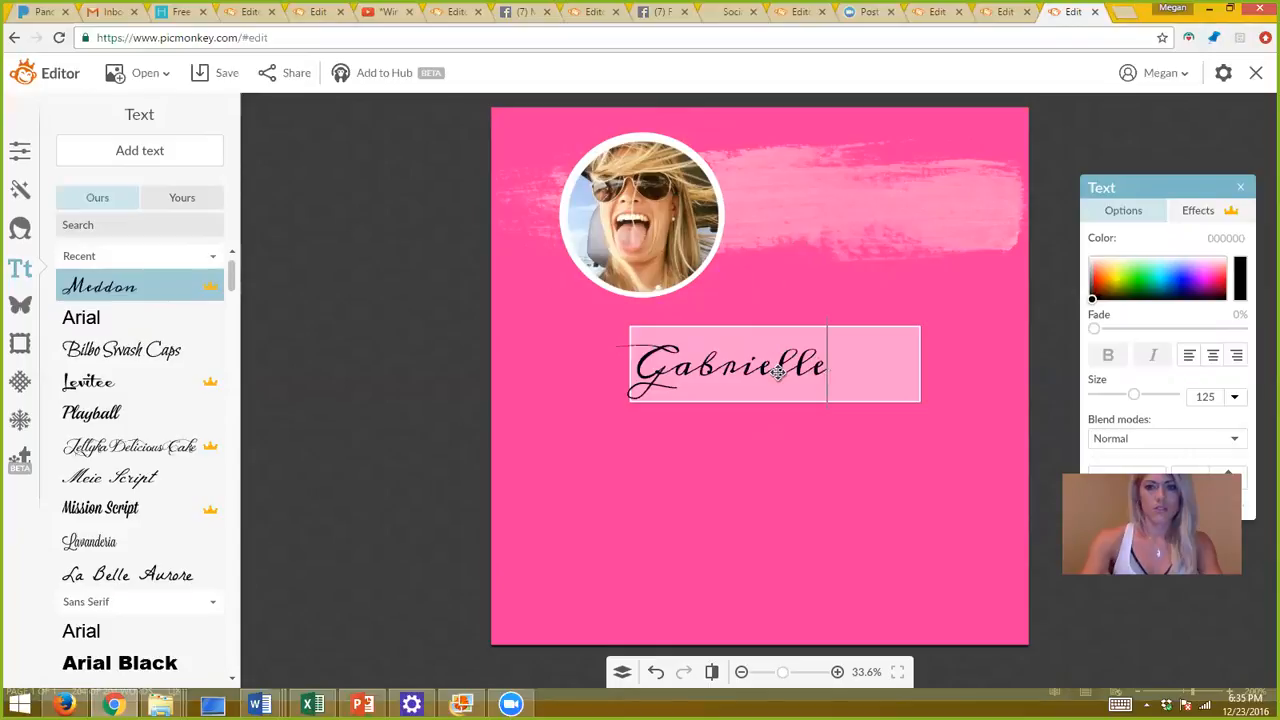
{"action": "left_click", "coordinate": [686, 429]}
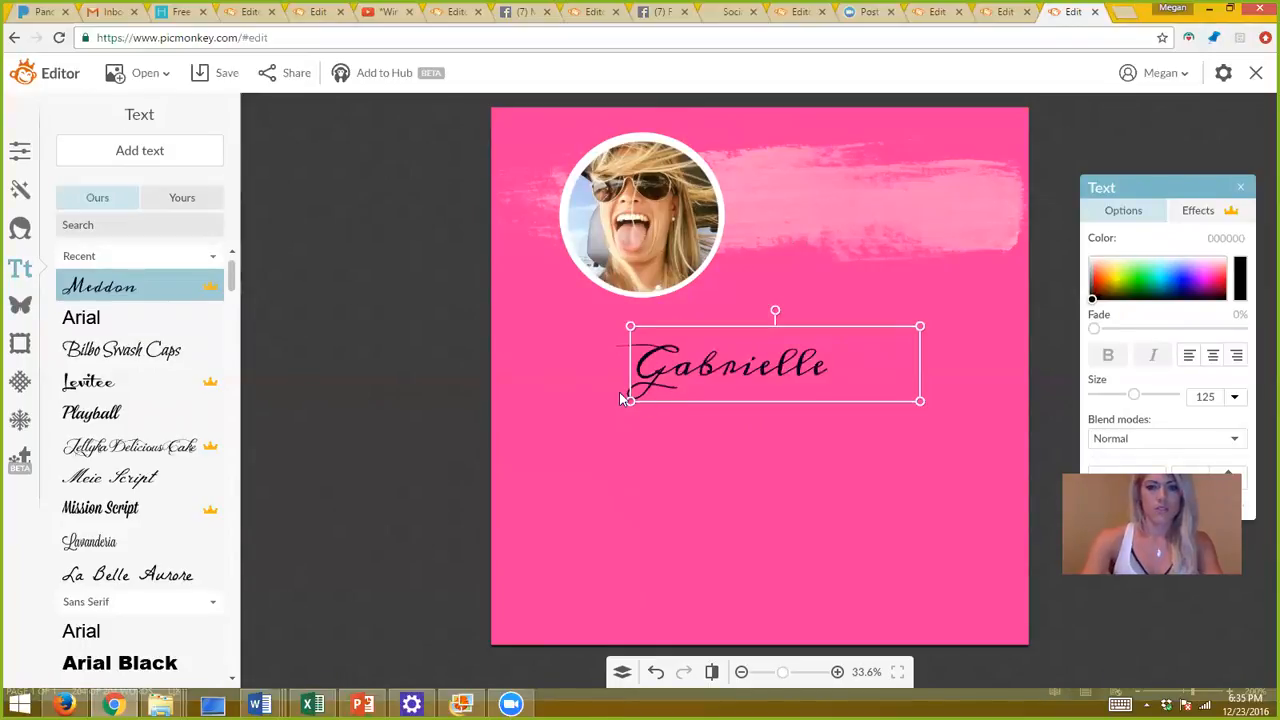
{"action": "left_click_drag", "start_coordinate": [627, 400], "coordinate": [486, 499]}
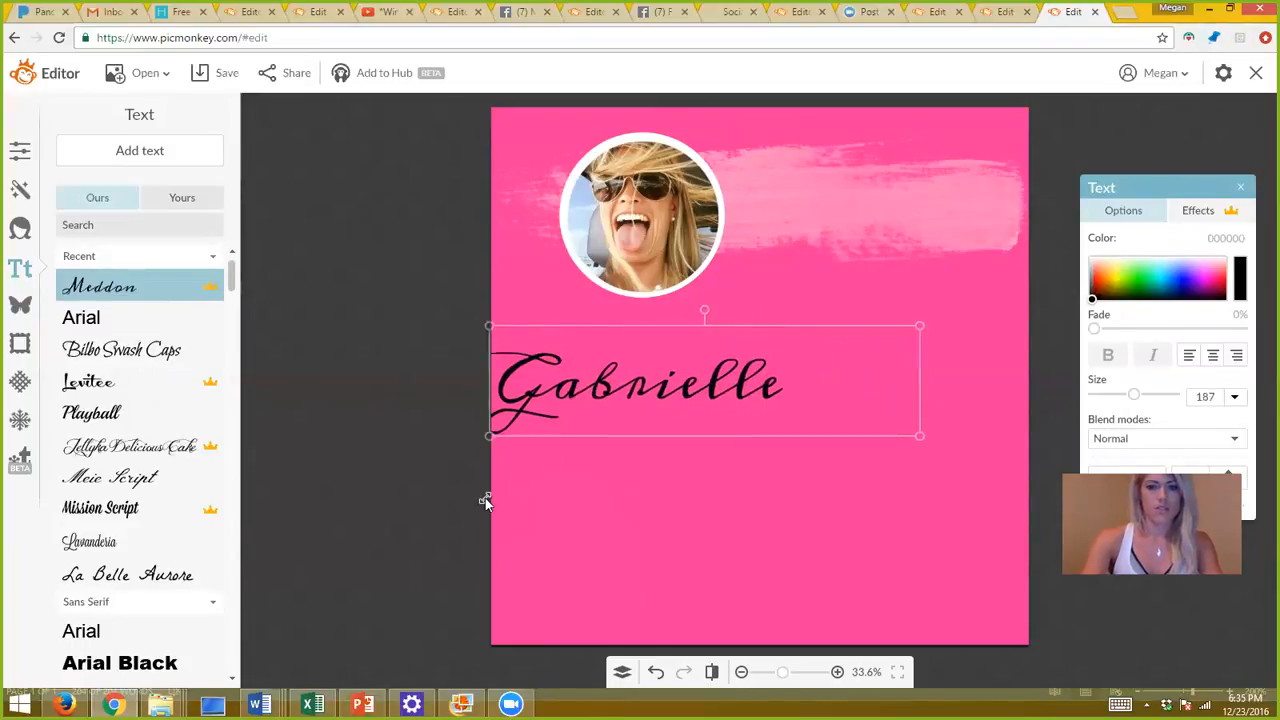
{"action": "double_click", "coordinate": [581, 412]}
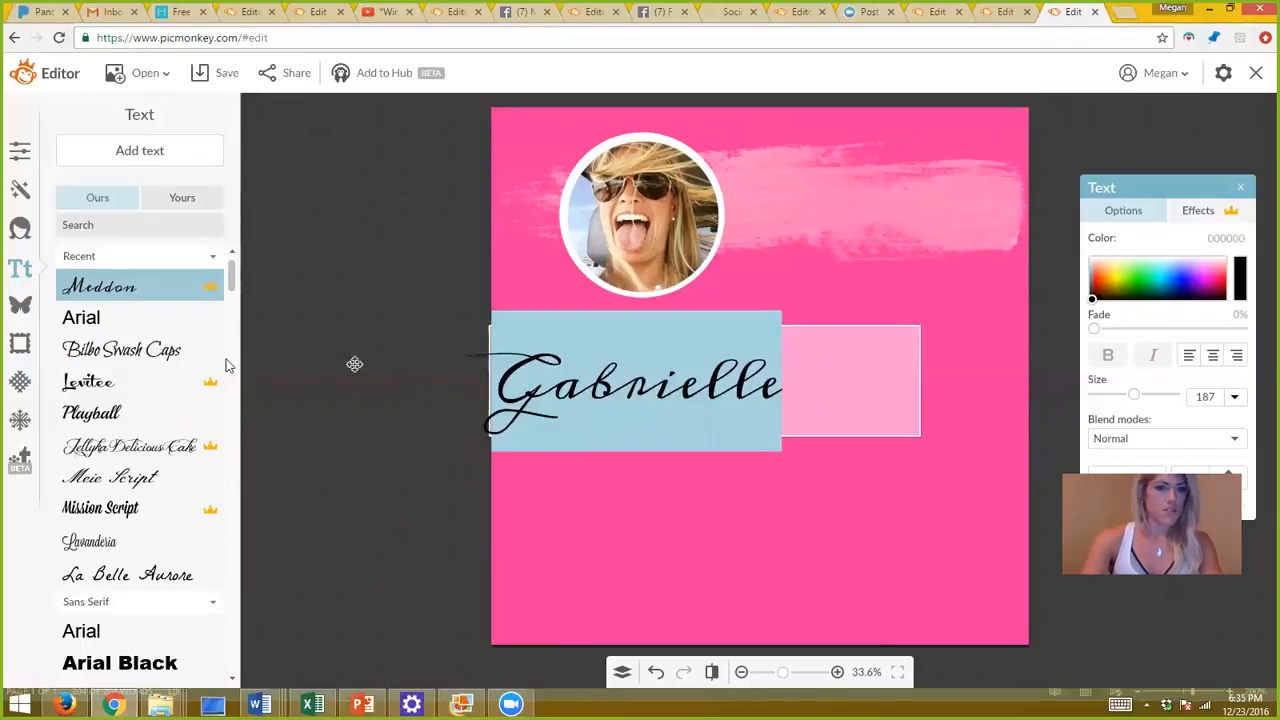
{"action": "left_click", "coordinate": [128, 476]}
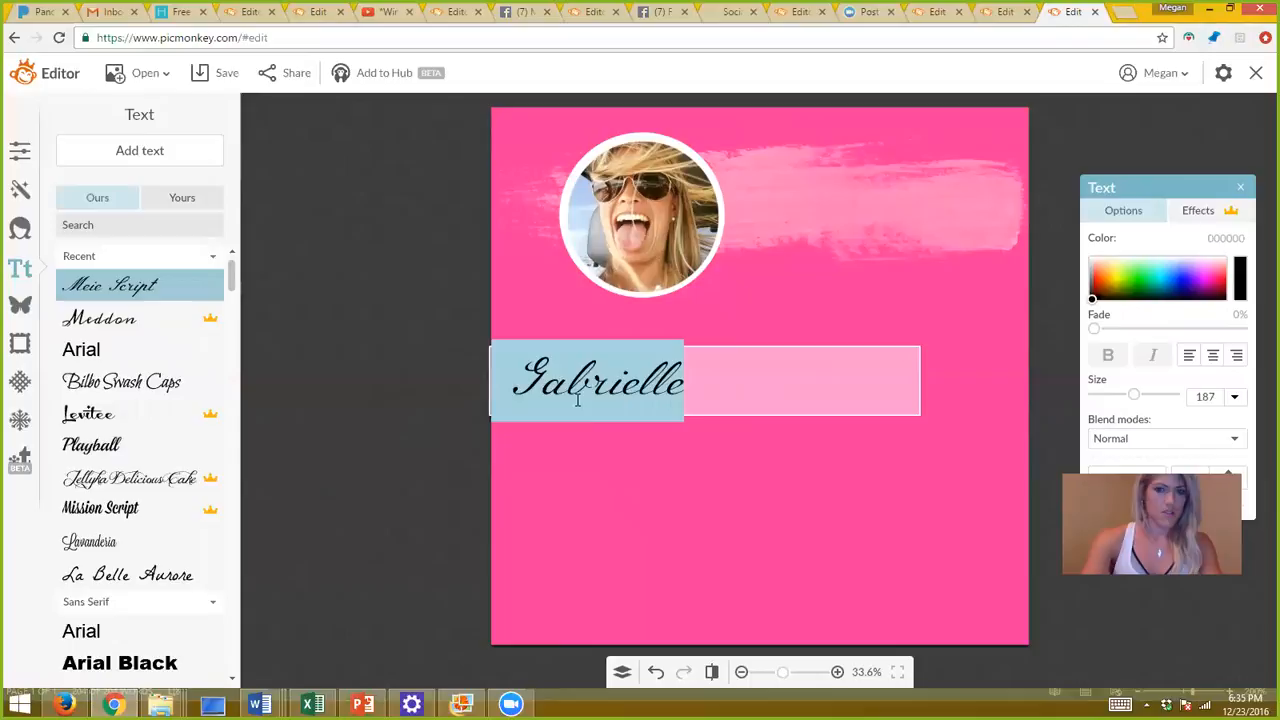
{"action": "left_click", "coordinate": [614, 510]}
{"action": "left_click_drag", "start_coordinate": [492, 418], "coordinate": [248, 484]}
{"action": "mouse_move", "coordinate": [370, 421]}
{"action": "left_mouse_down"}
{"action": "mouse_move", "coordinate": [734, 269]}
{"action": "mouse_move", "coordinate": [777, 240]}
{"action": "mouse_move", "coordinate": [783, 195]}
{"action": "mouse_move", "coordinate": [786, 209]}
{"action": "left_mouse_up"}
{"action": "double_click", "coordinate": [745, 186]}
{"action": "double_click", "coordinate": [745, 194]}
{"action": "left_click", "coordinate": [745, 196]}
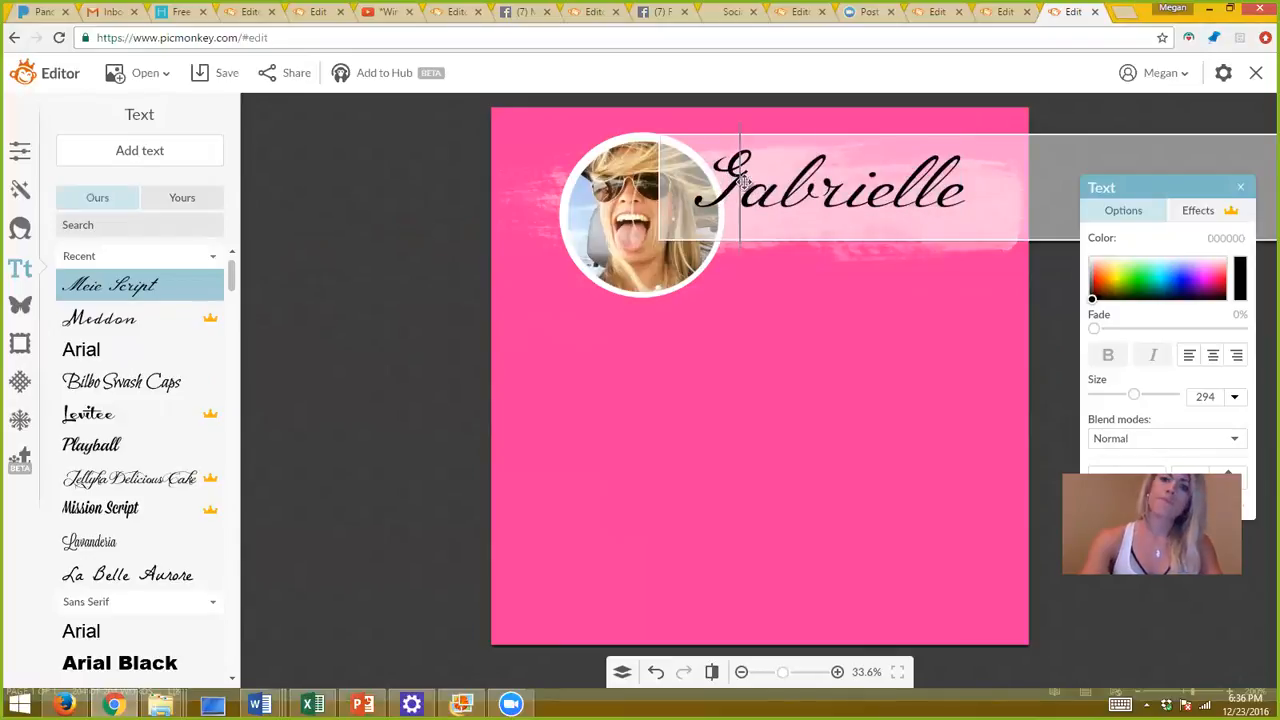
{"action": "left_click_drag", "start_coordinate": [732, 175], "coordinate": [675, 162]}
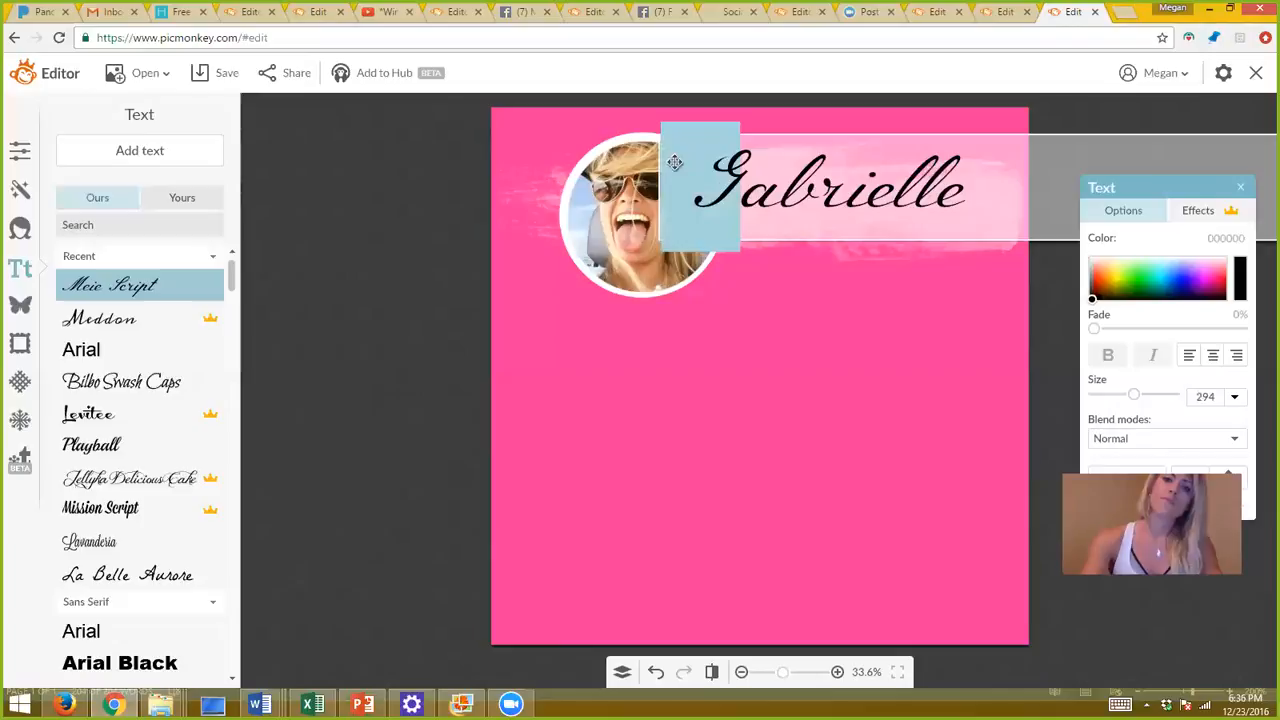
{"action": "left_click", "coordinate": [115, 396]}
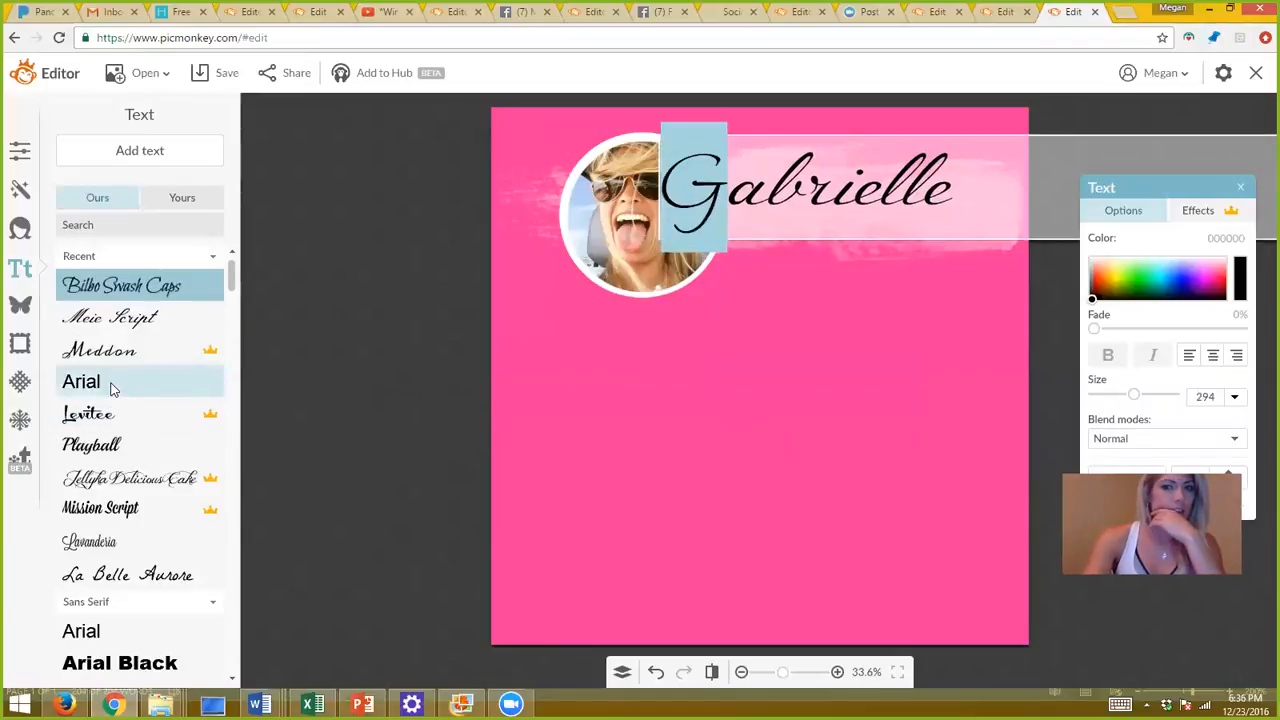
{"action": "left_click", "coordinate": [706, 423]}
{"action": "left_click_drag", "start_coordinate": [817, 199], "coordinate": [857, 193]}
{"action": "left_click", "coordinate": [803, 374]}
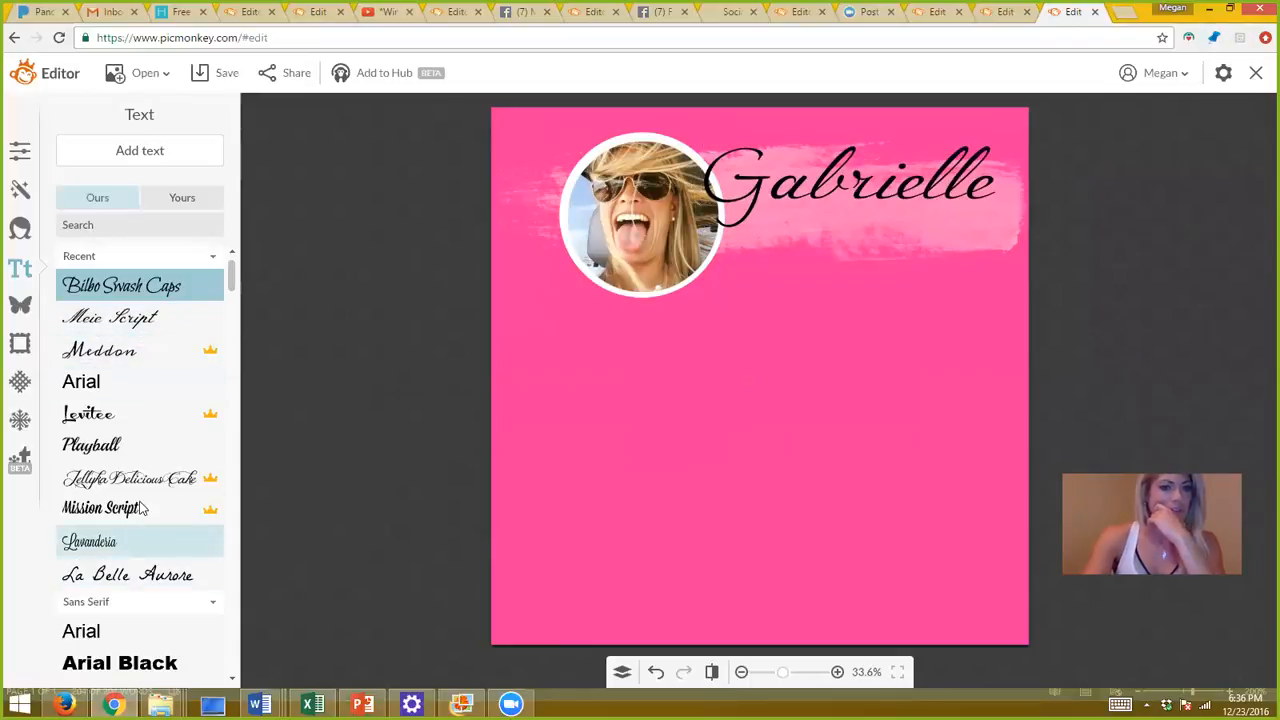
{"action": "left_click", "coordinate": [183, 378]}
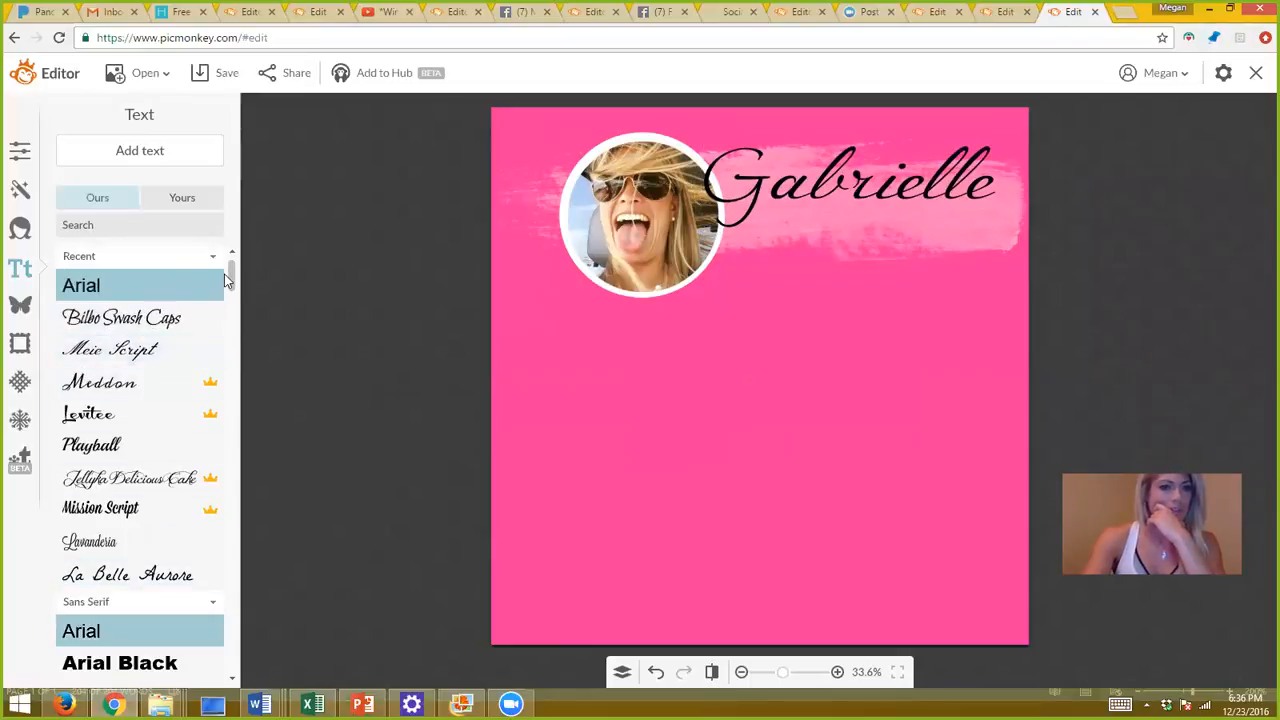
{"action": "left_click_drag", "start_coordinate": [229, 280], "coordinate": [229, 310]}
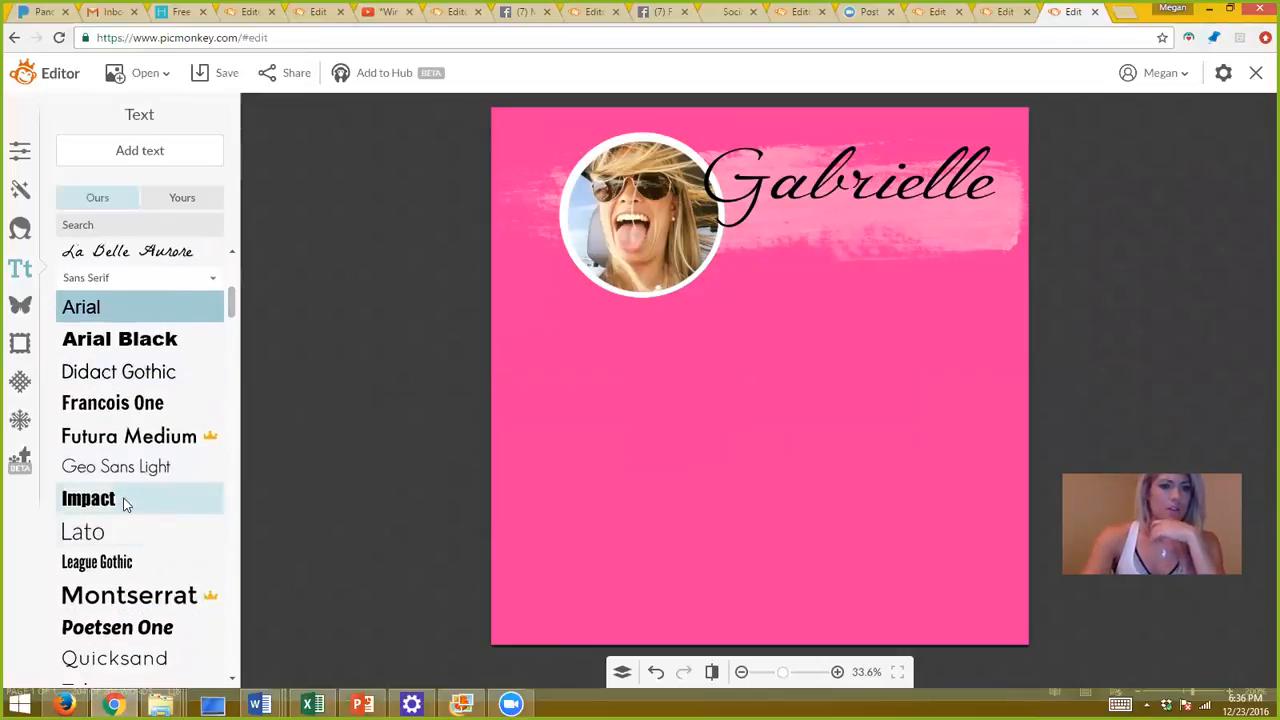
{"action": "left_click", "coordinate": [128, 474]}
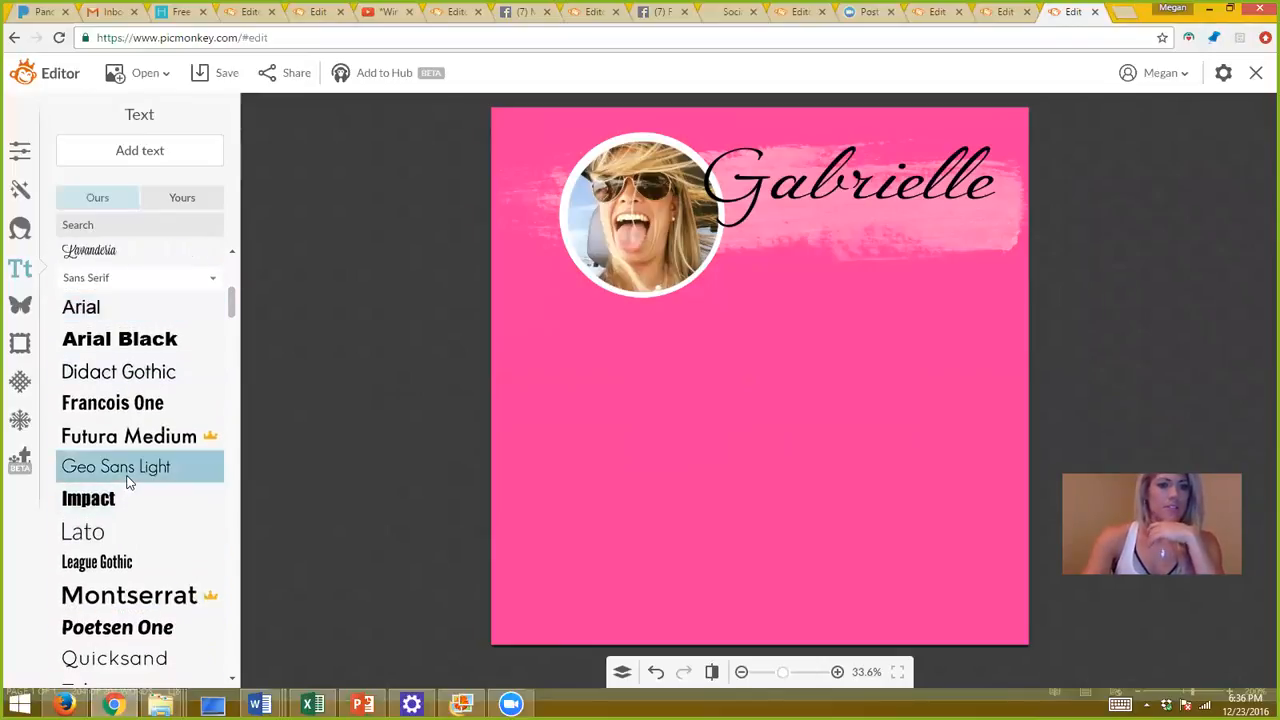
{"action": "left_click", "coordinate": [157, 141]}
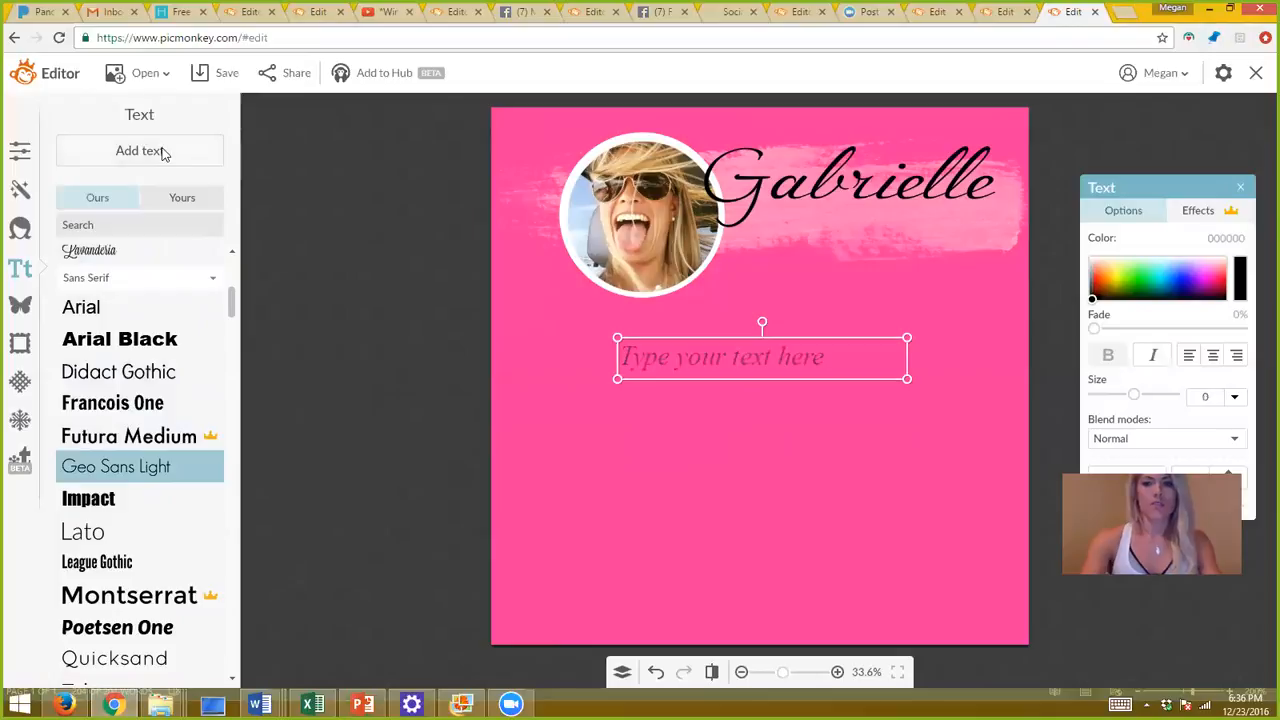
{"action": "left_click", "coordinate": [731, 375]}
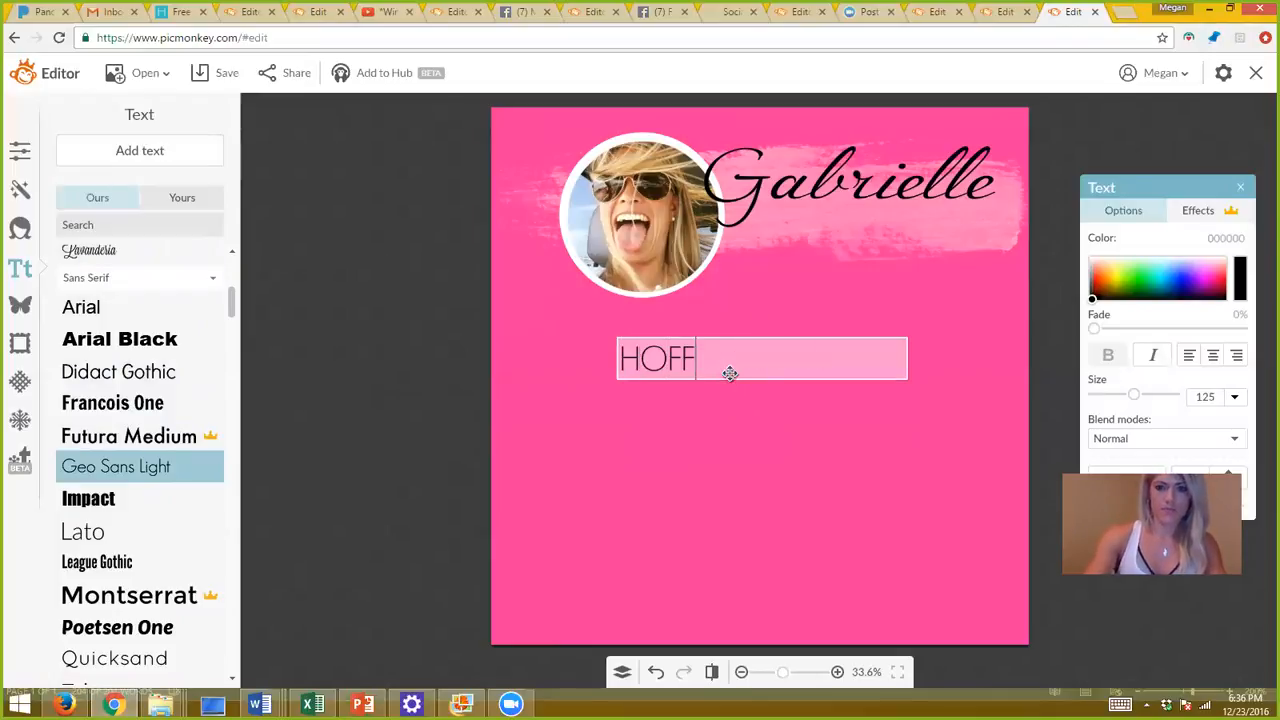
{"action": "left_click", "coordinate": [746, 456]}
{"action": "left_click_drag", "start_coordinate": [618, 380], "coordinate": [793, 238]}
{"action": "left_click", "coordinate": [531, 218]}
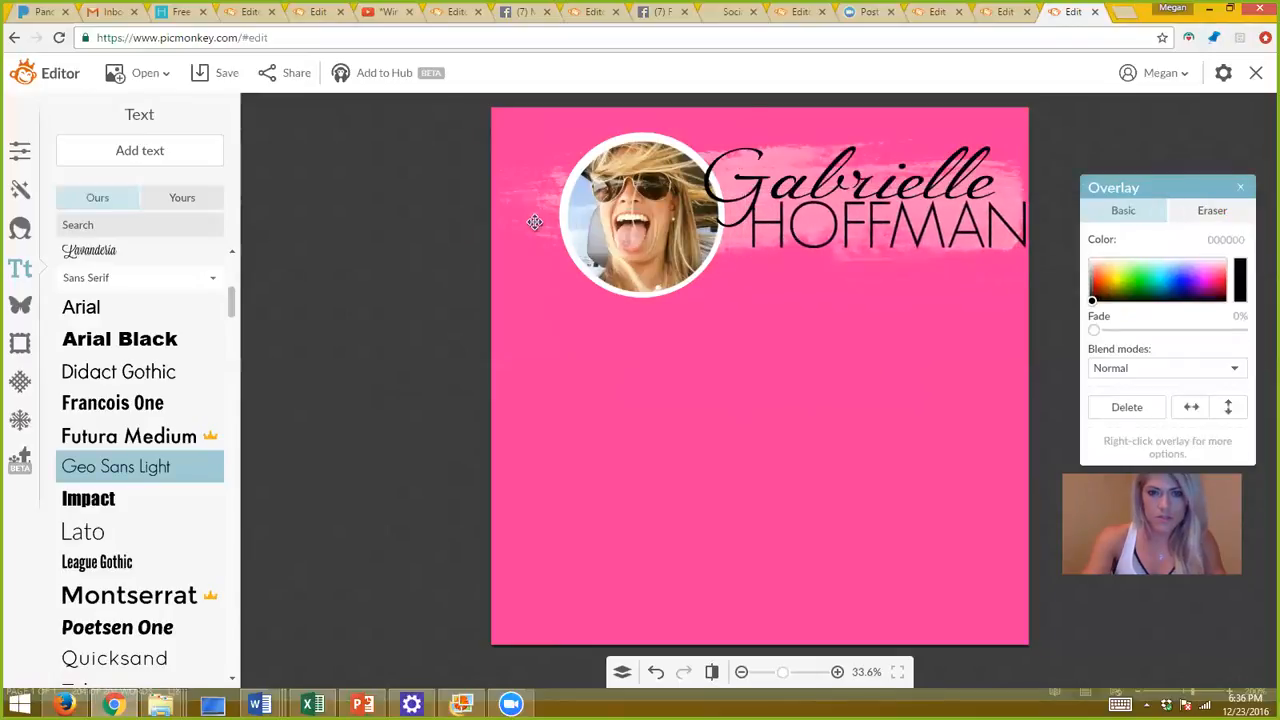
{"action": "left_click_drag", "start_coordinate": [453, 274], "coordinate": [409, 288]}
{"action": "left_click", "coordinate": [1100, 129]}
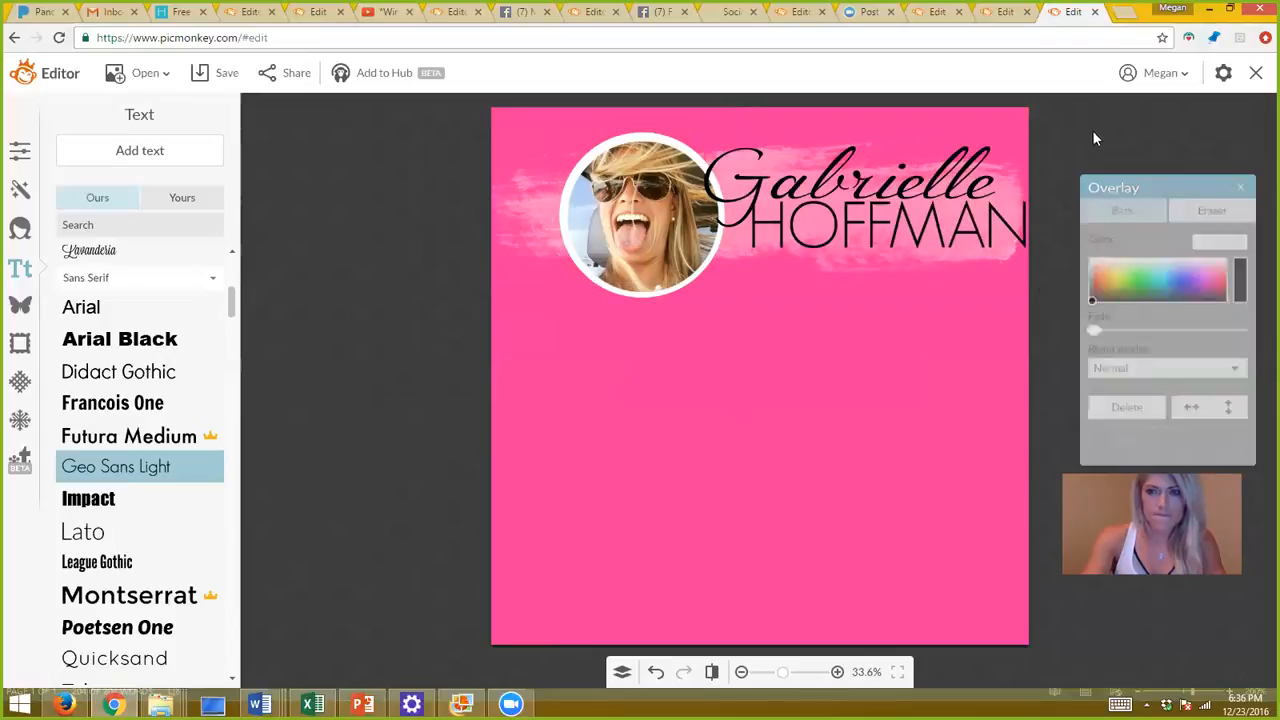
{"action": "left_click", "coordinate": [1052, 233]}
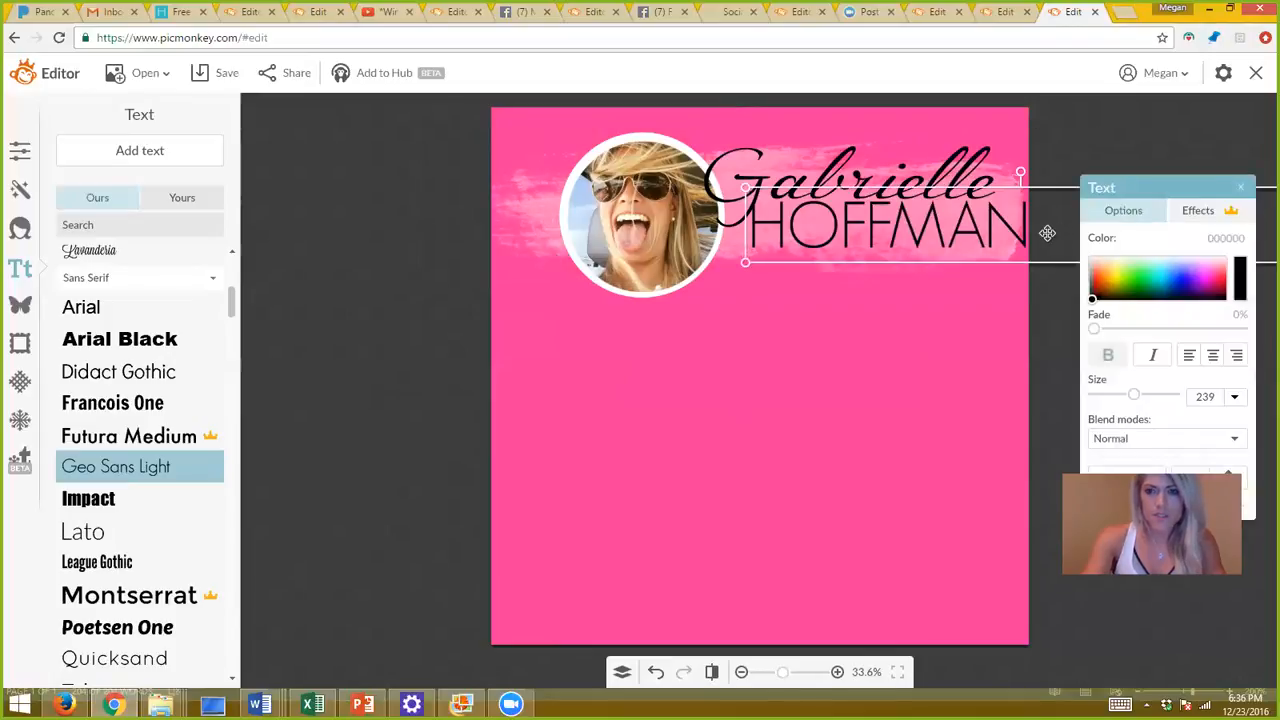
{"action": "left_click_drag", "start_coordinate": [745, 187], "coordinate": [805, 215]}
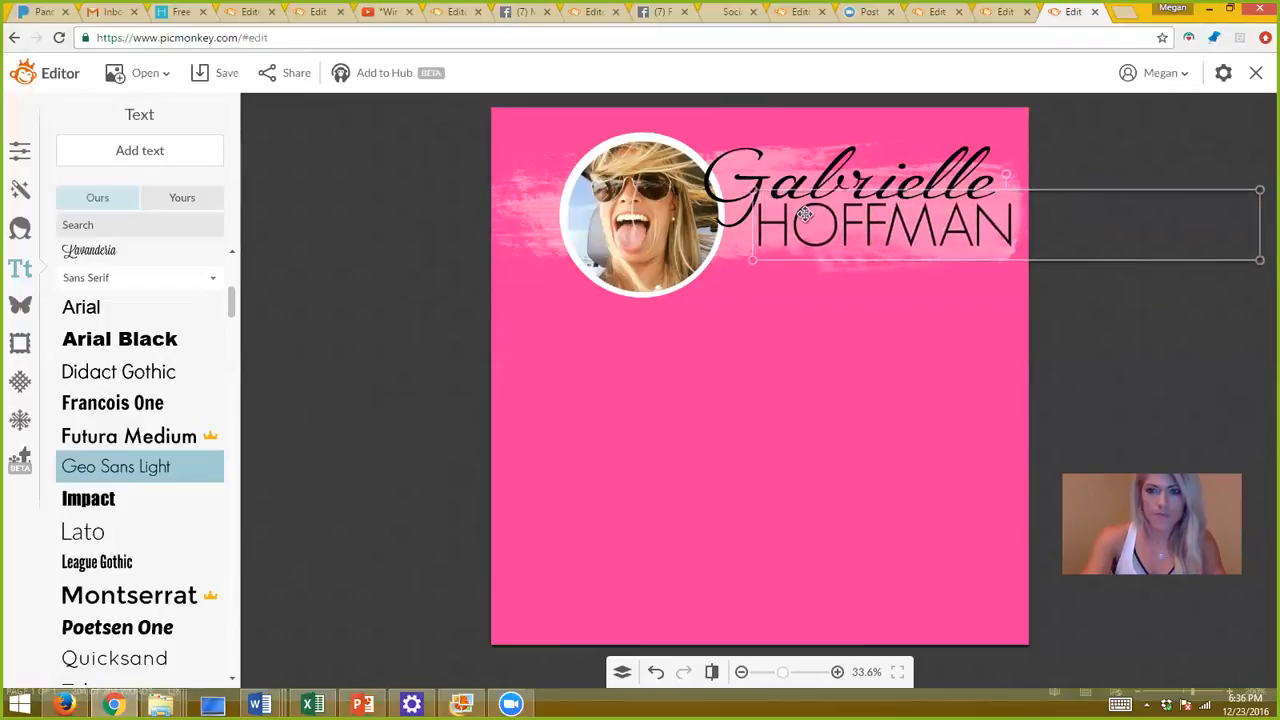
{"action": "left_click", "coordinate": [794, 355]}
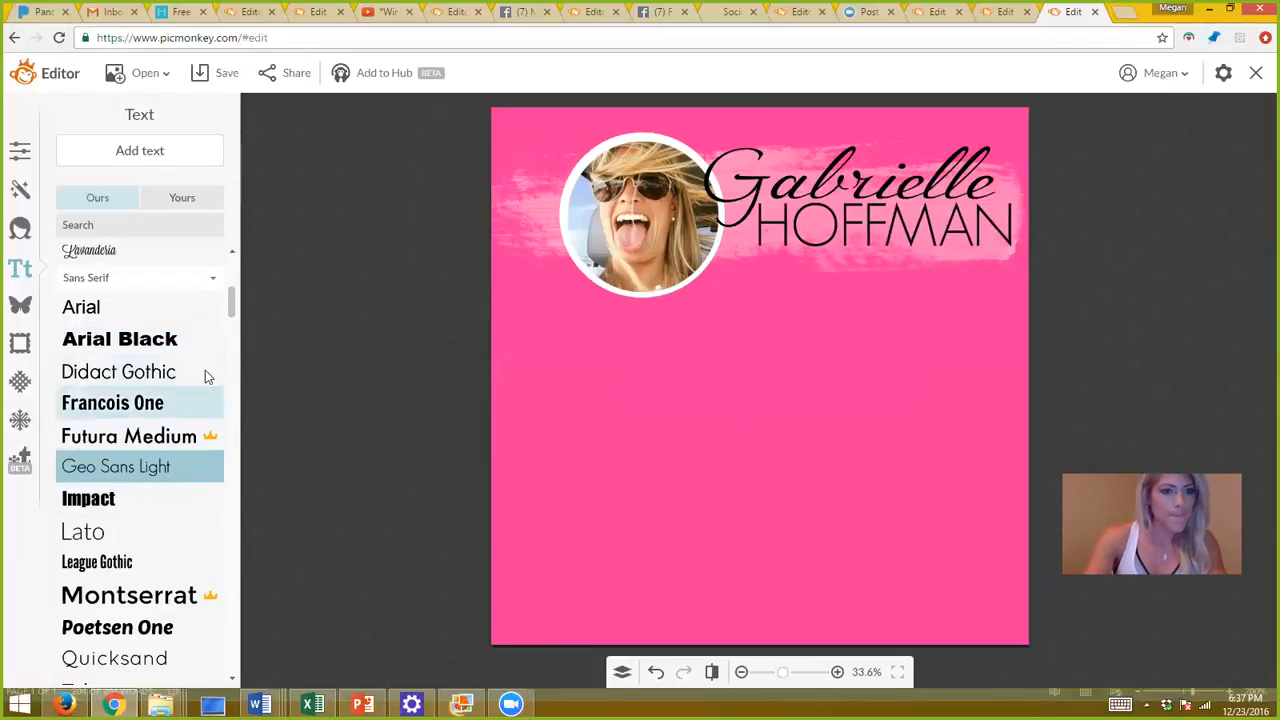
{"action": "left_click_drag", "start_coordinate": [233, 311], "coordinate": [243, 429]}
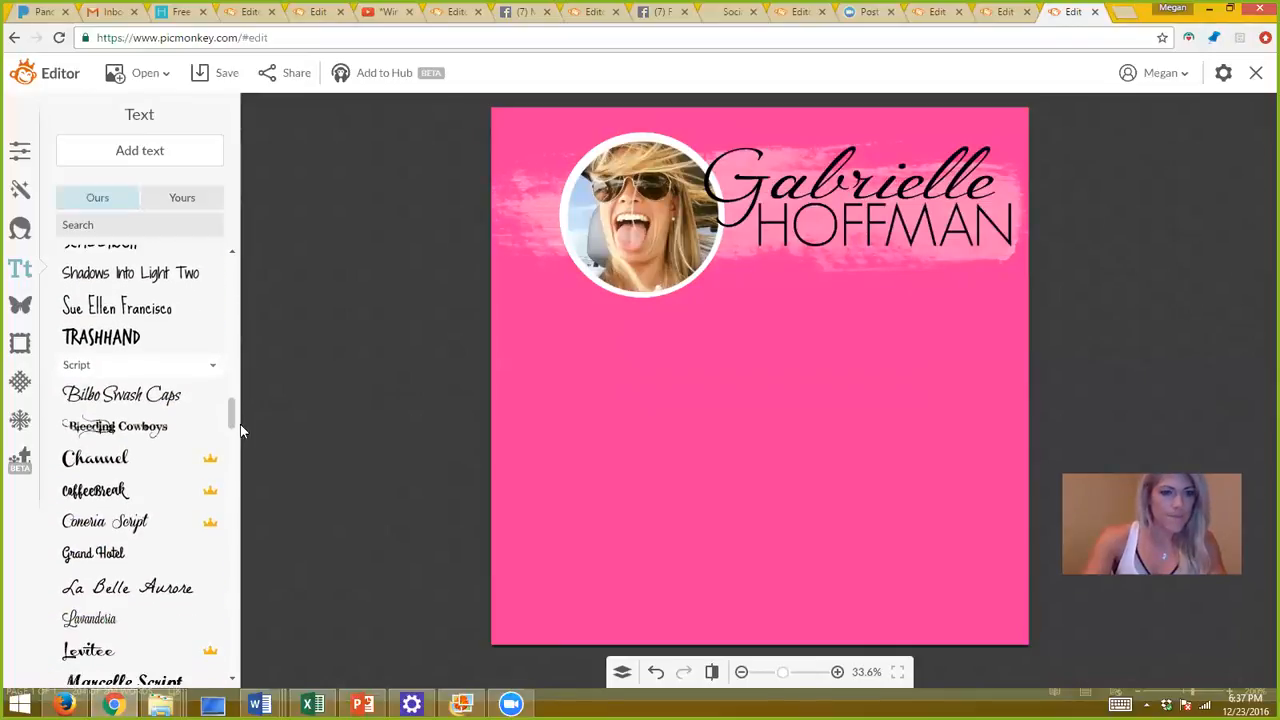
Add the text 'Top Coach Of The Month' in La Belle Aurore.
{"action": "left_click", "coordinate": [155, 591]}
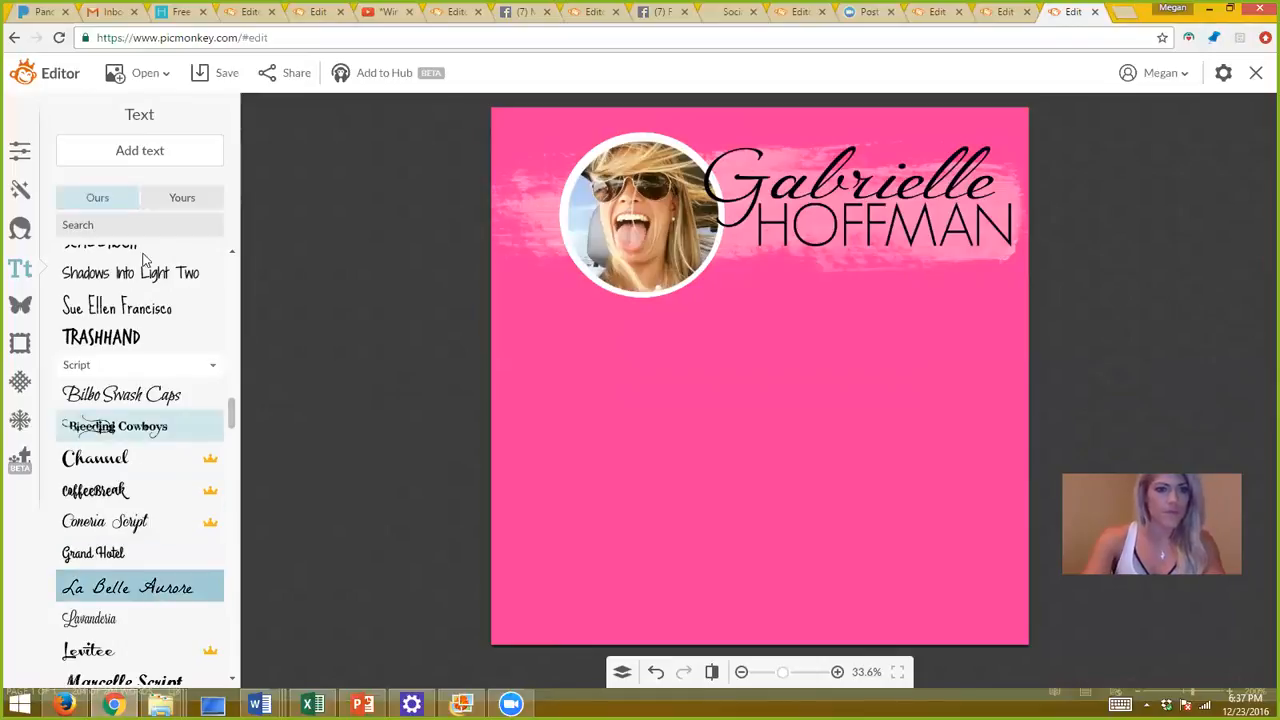
{"action": "left_click", "coordinate": [130, 150]}
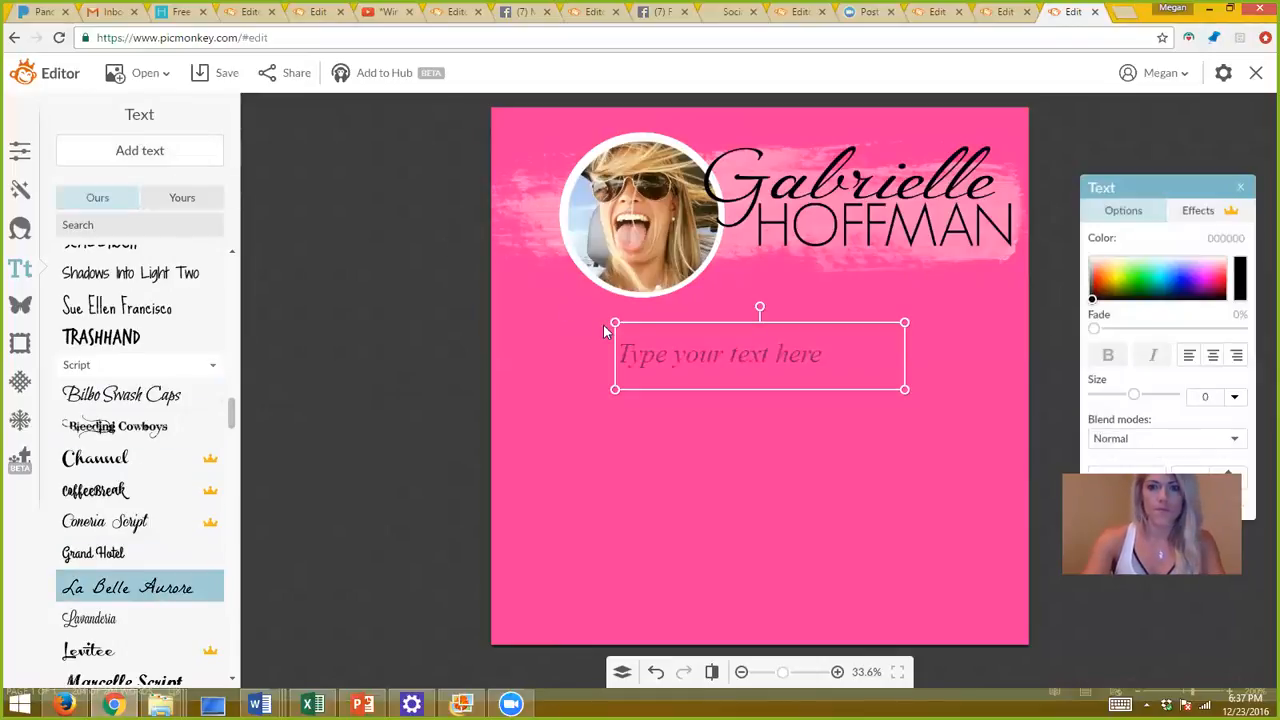
{"action": "left_click", "coordinate": [656, 343]}
{"action": "type", "text": "Top Coach"}
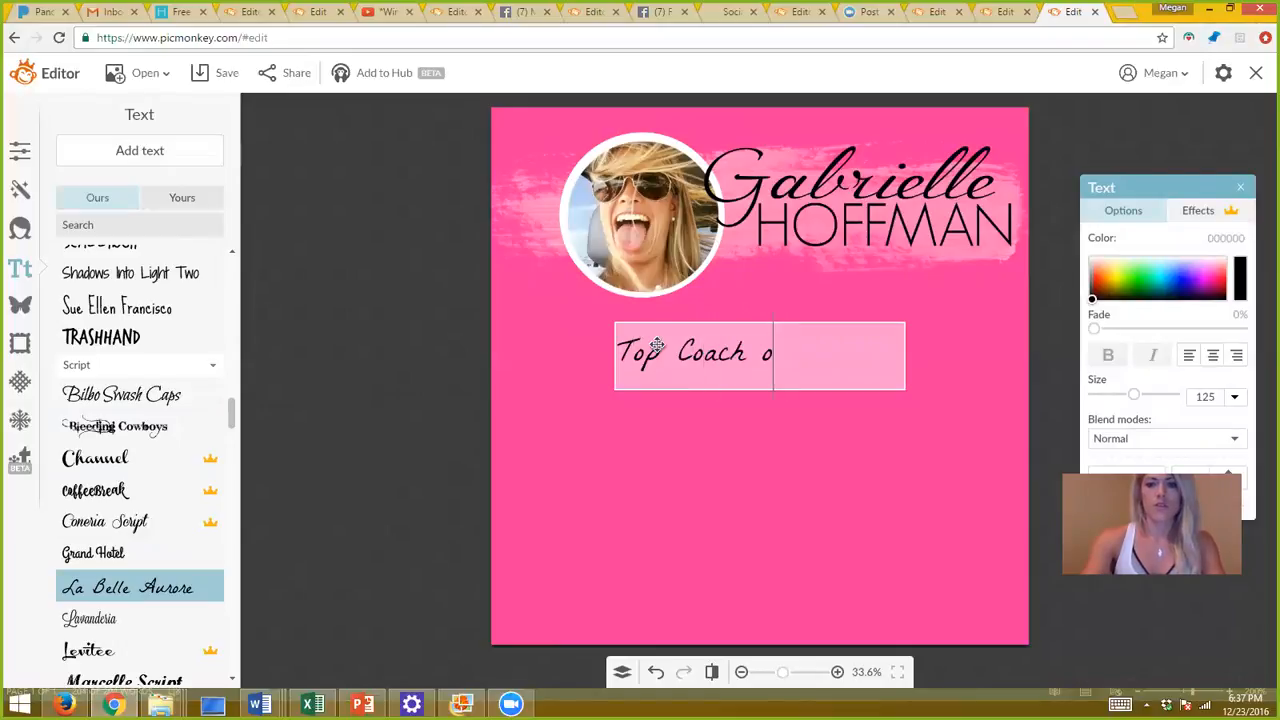
{"action": "type", "text": " Of The "}
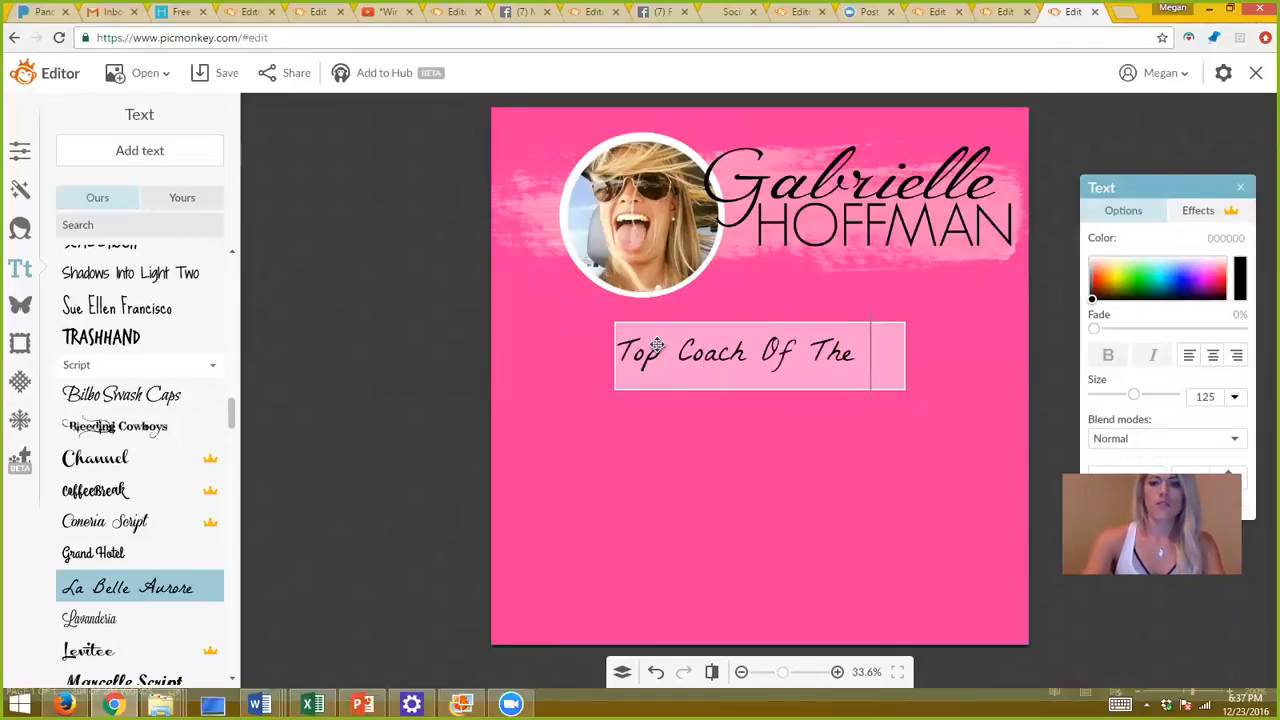
{"action": "type", "text": "Mpo"}
{"action": "key", "text": "BackSpace"}
{"action": "key", "text": "BackSpace"}
{"action": "type", "text": "onth"}
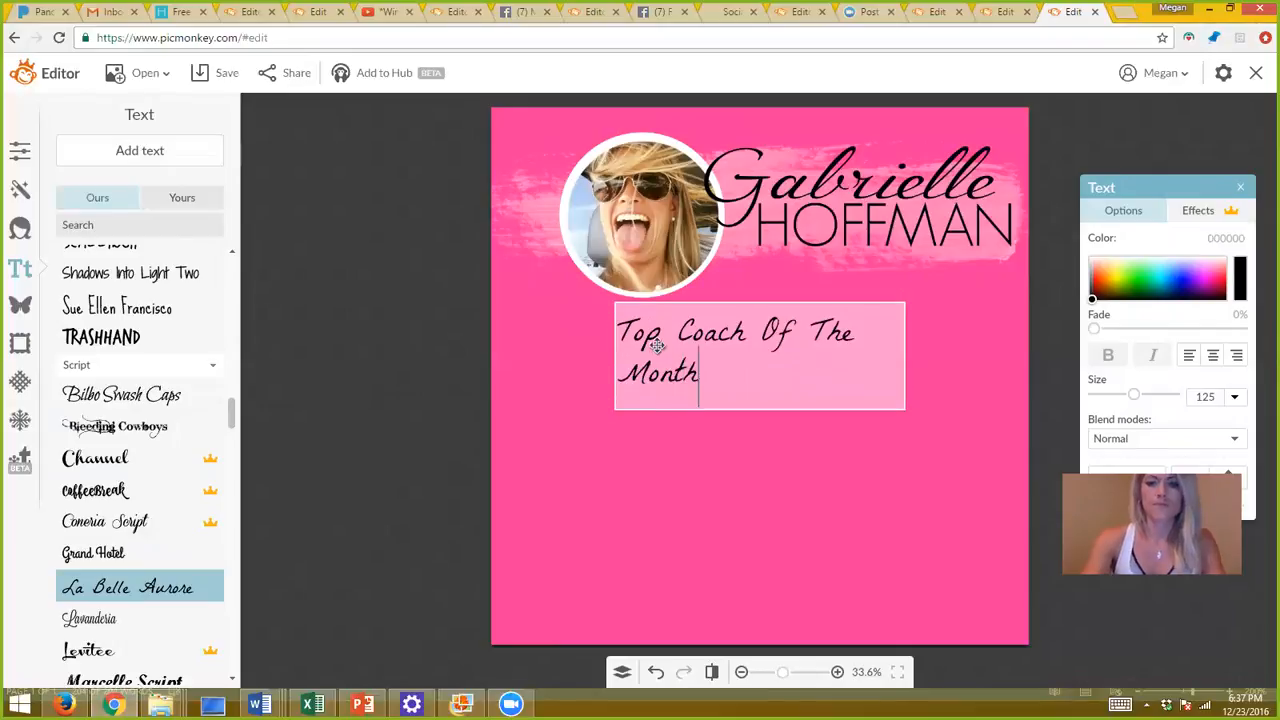
{"action": "left_click", "coordinate": [717, 490]}
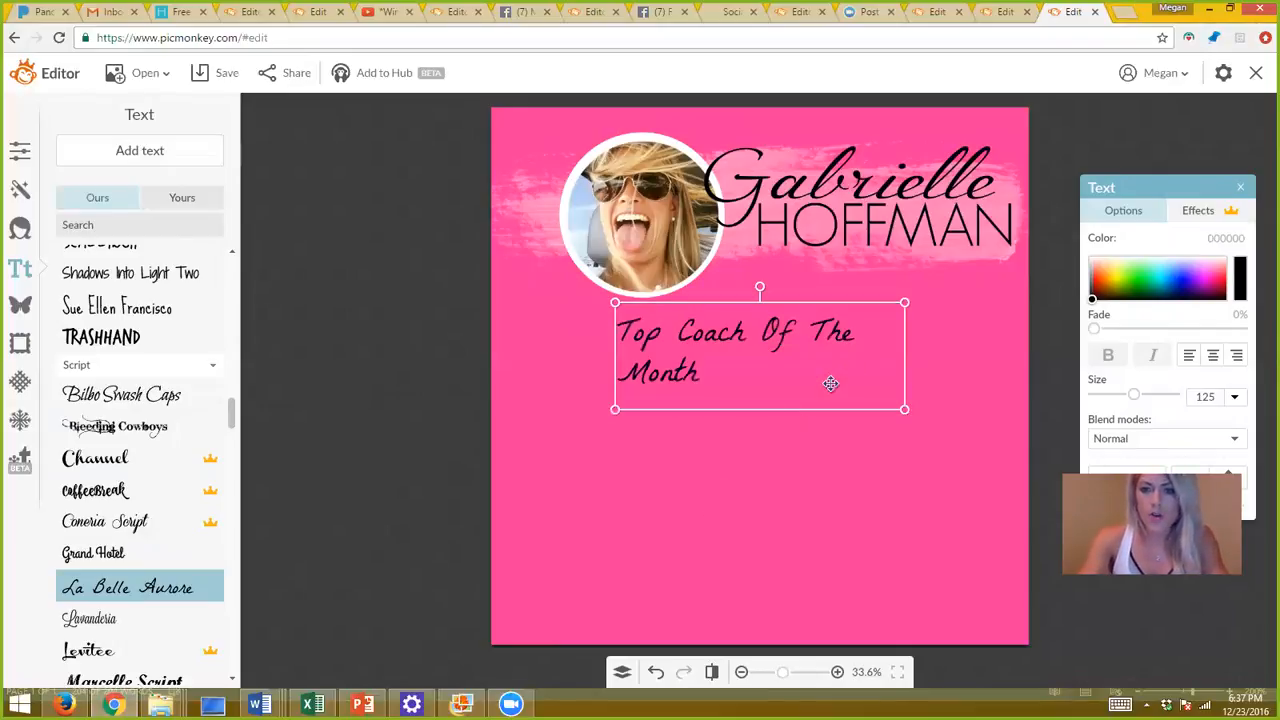
{"action": "left_click_drag", "start_coordinate": [904, 409], "coordinate": [1014, 402]}
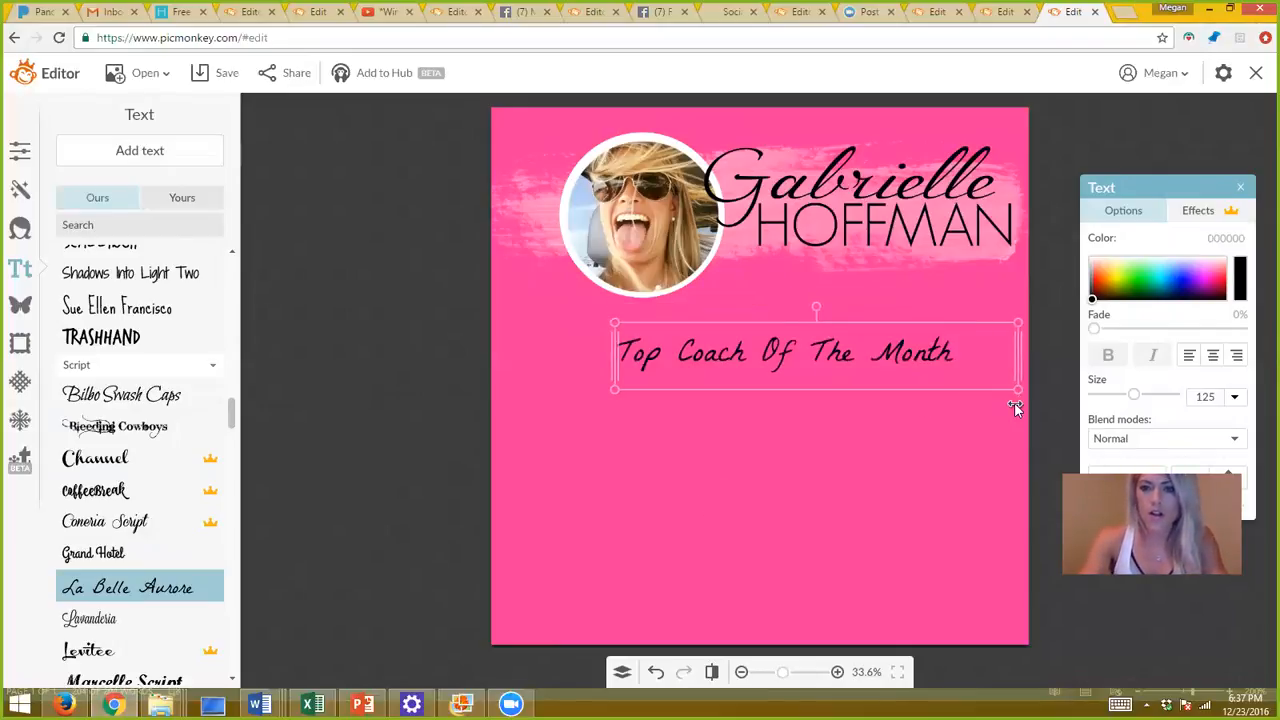
{"action": "double_click", "coordinate": [982, 367]}
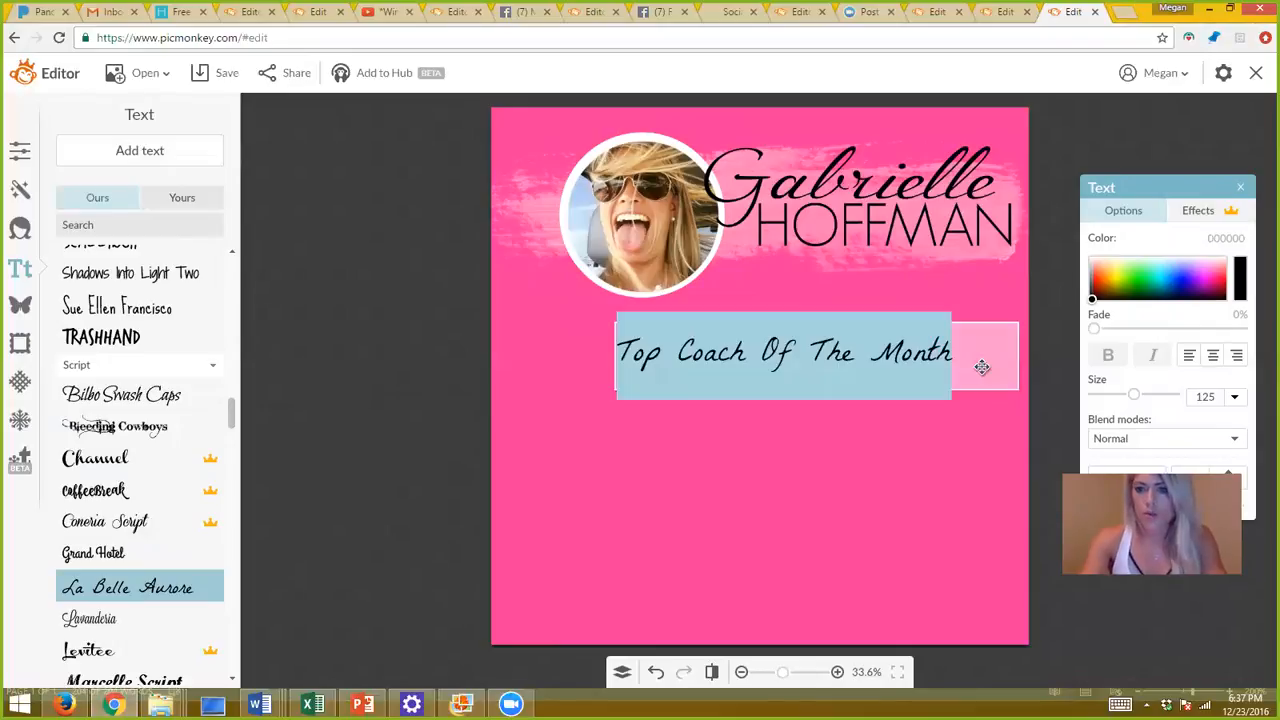
{"action": "left_click", "coordinate": [1093, 265]}
{"action": "left_click", "coordinate": [876, 451]}
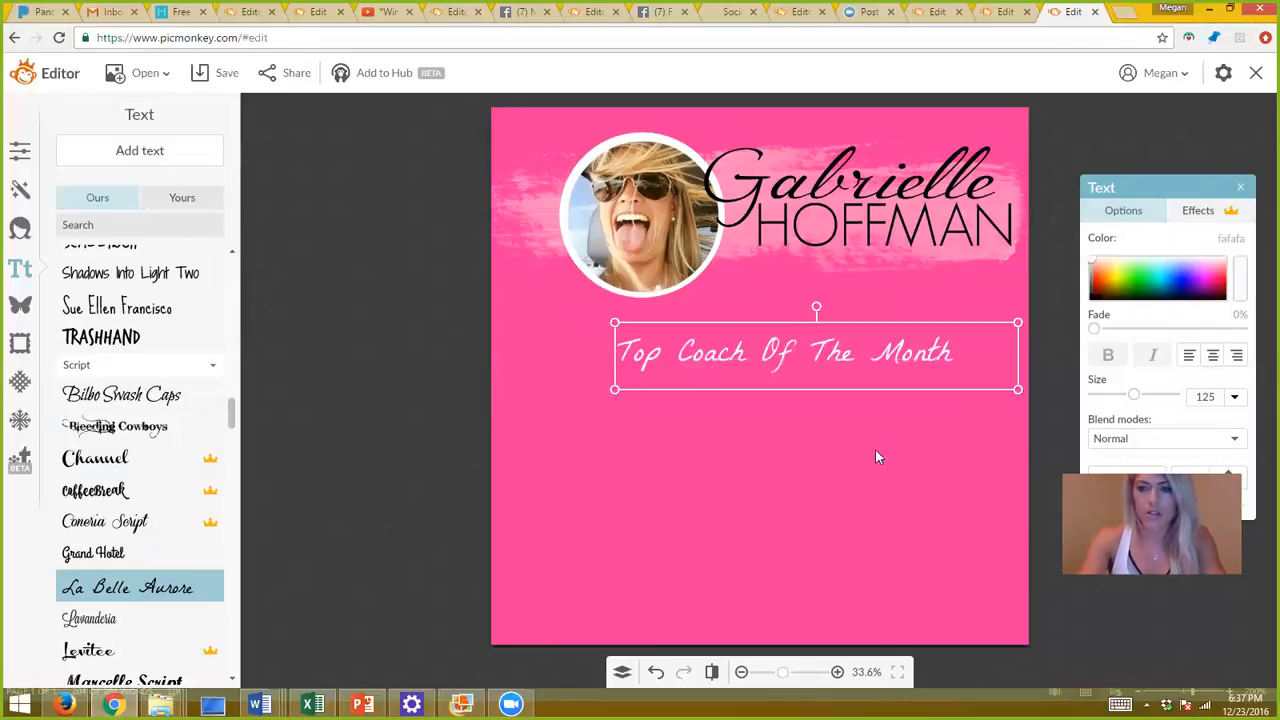
{"action": "left_click_drag", "start_coordinate": [840, 353], "coordinate": [912, 286]}
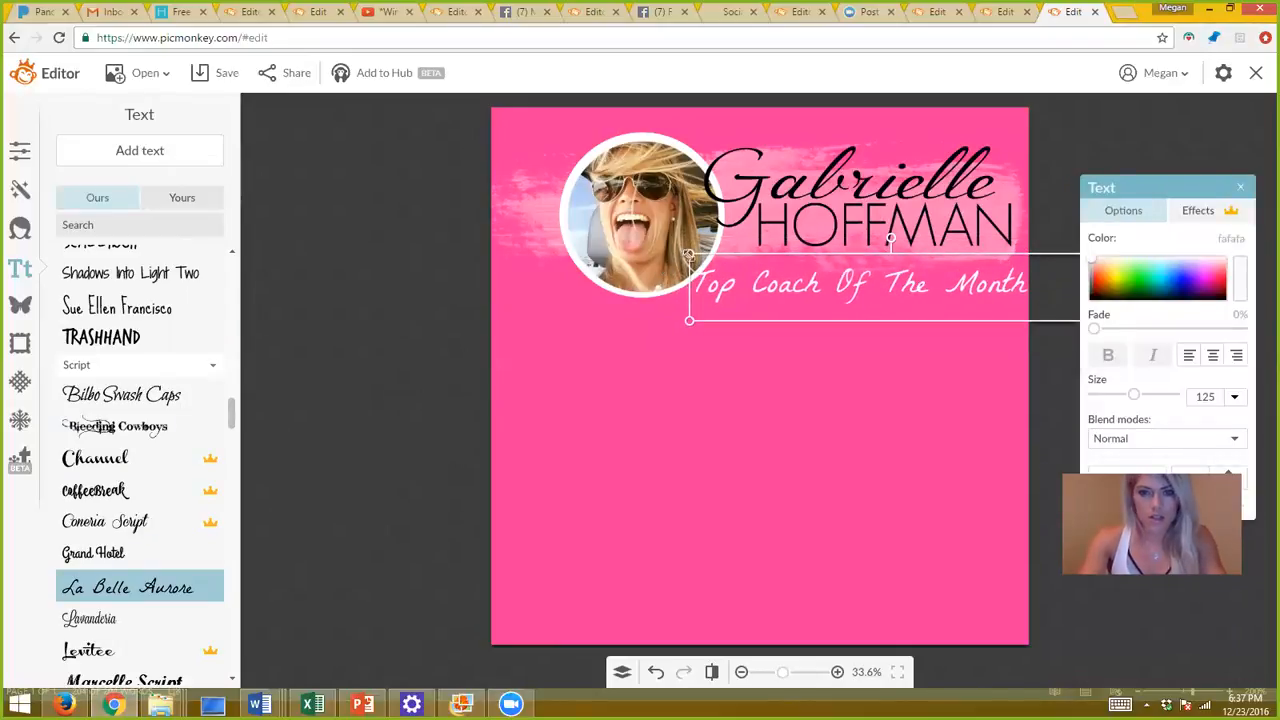
{"action": "left_click_drag", "start_coordinate": [690, 255], "coordinate": [731, 262]}
{"action": "left_click_drag", "start_coordinate": [818, 286], "coordinate": [797, 278]}
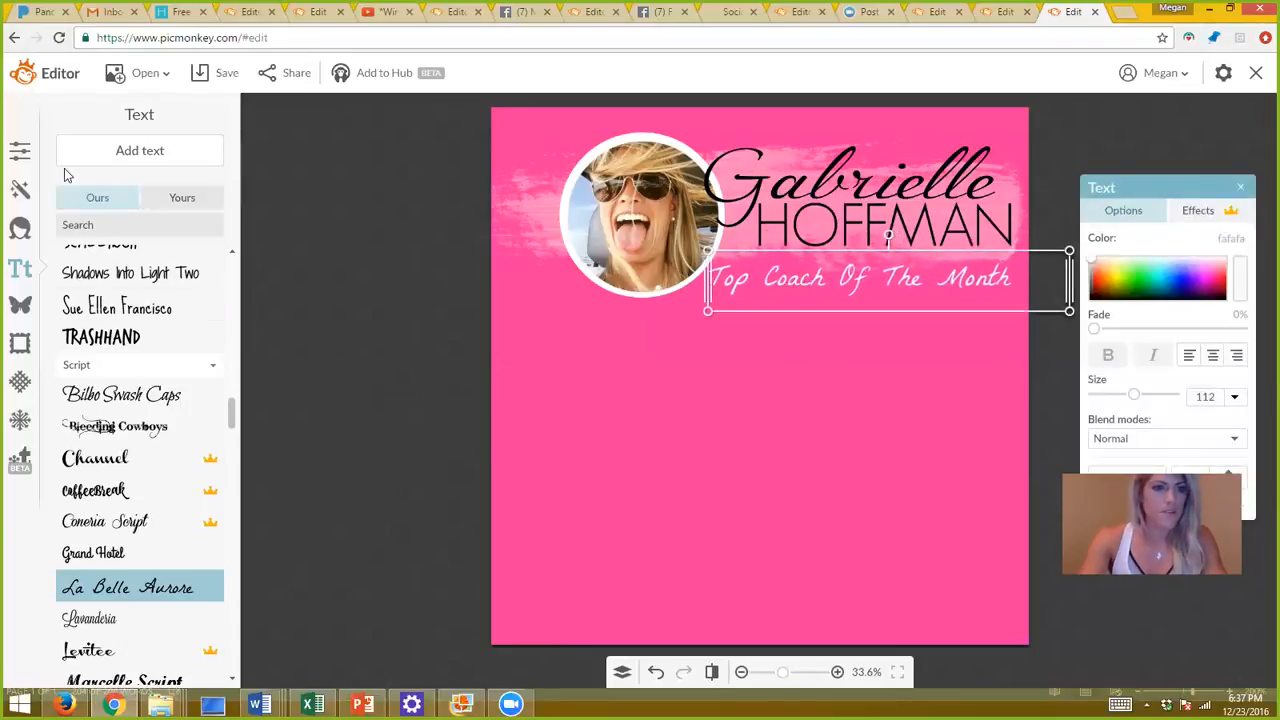
Crop the canvas to 2000 × 831, keeping only the pink name banner.
{"action": "left_click", "coordinate": [20, 152]}
{"action": "left_click", "coordinate": [100, 210]}
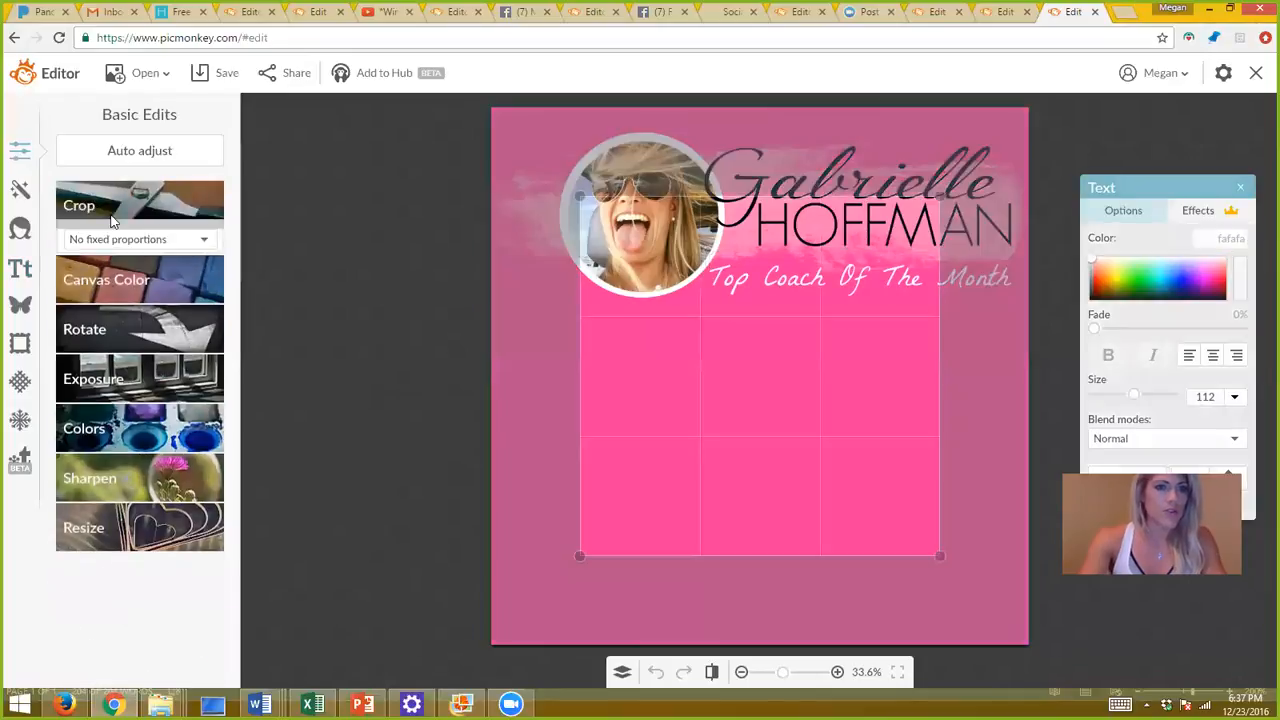
{"action": "left_click_drag", "start_coordinate": [782, 562], "coordinate": [808, 379]}
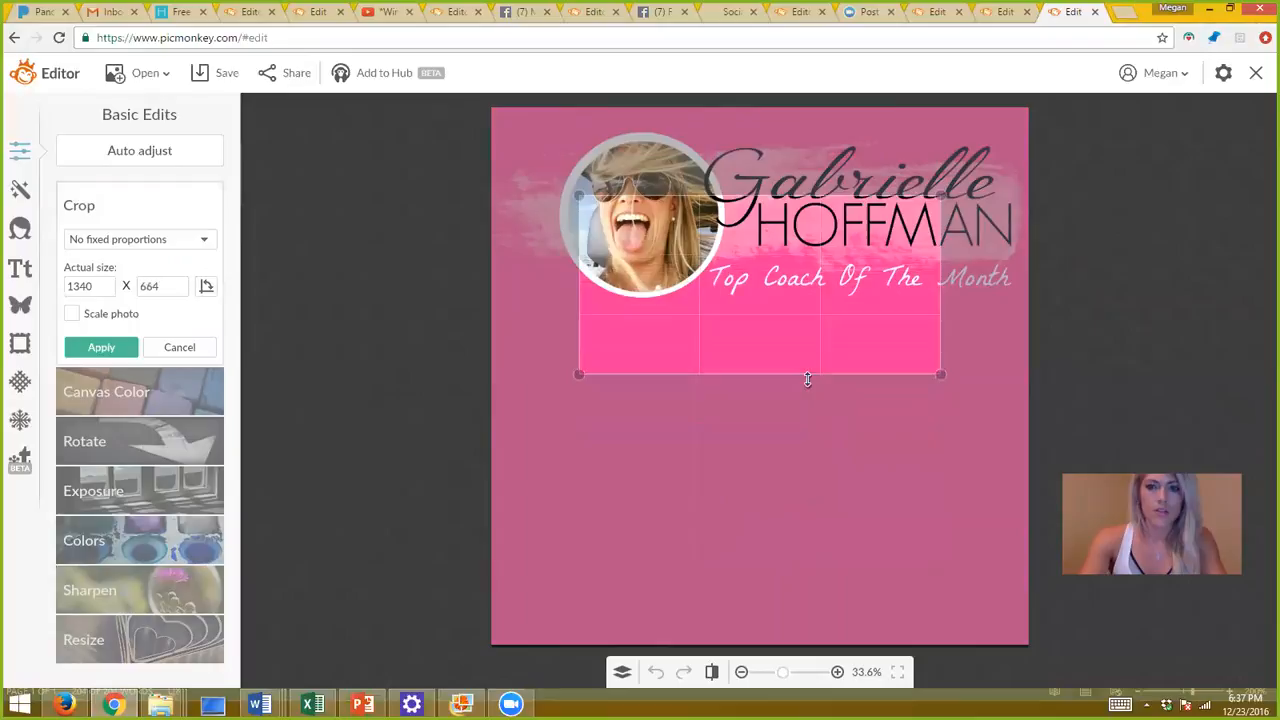
{"action": "left_click_drag", "start_coordinate": [801, 323], "coordinate": [802, 218]}
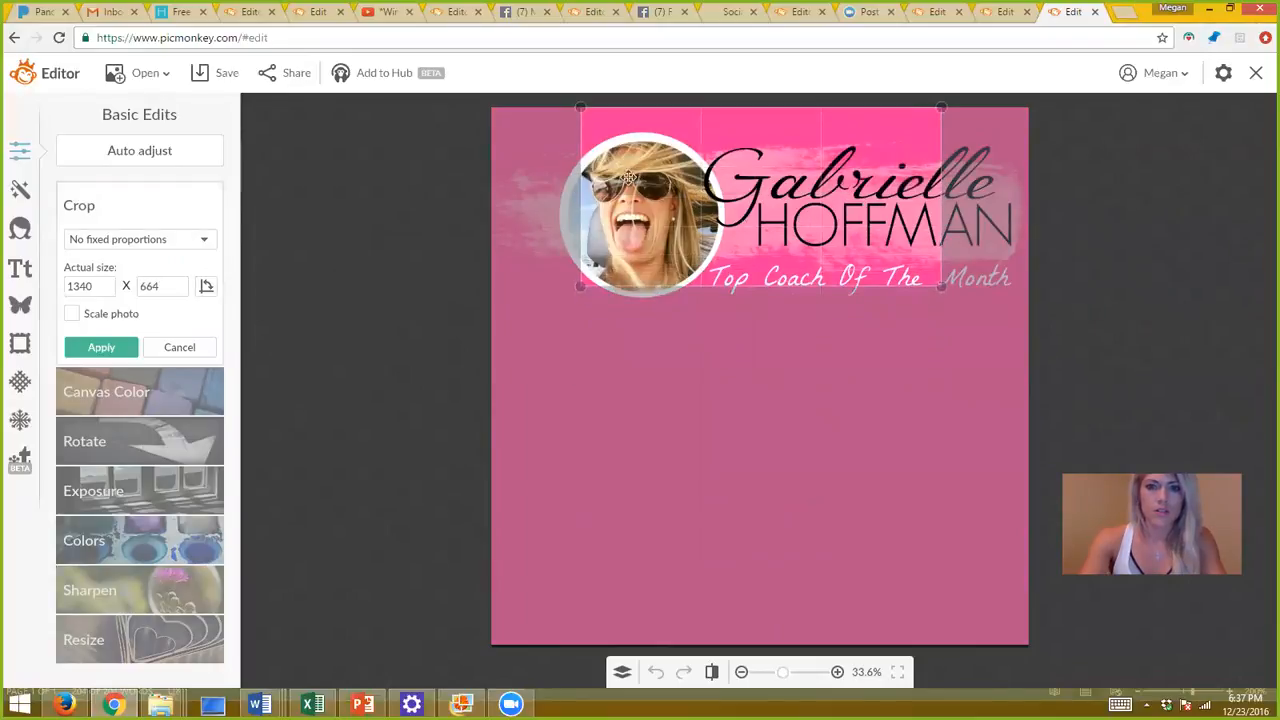
{"action": "left_click_drag", "start_coordinate": [581, 172], "coordinate": [334, 129]}
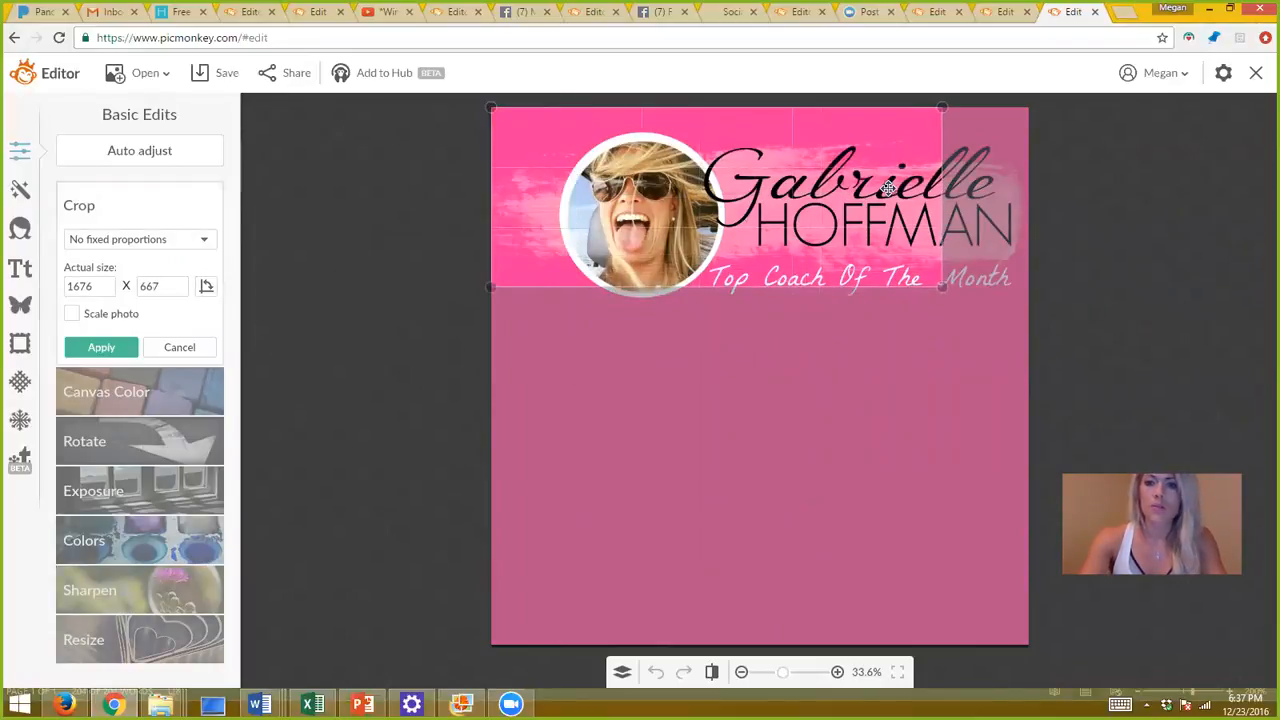
{"action": "left_click_drag", "start_coordinate": [946, 196], "coordinate": [1080, 209]}
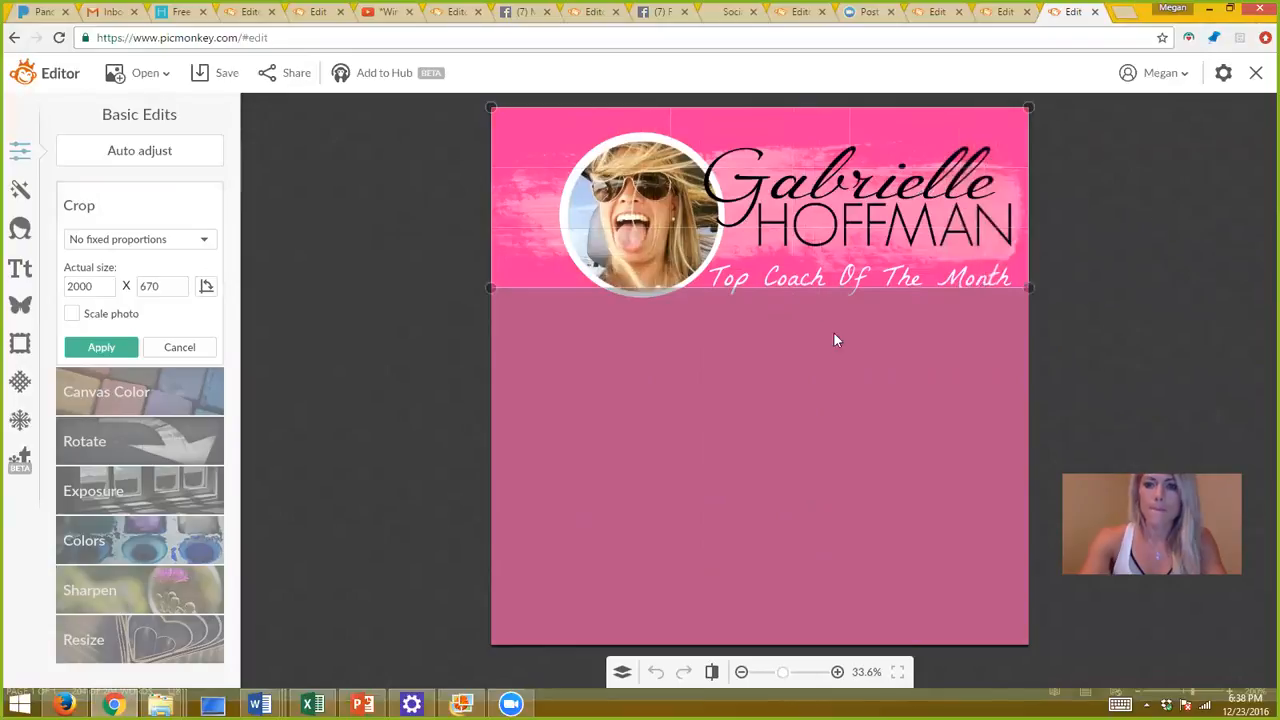
{"action": "left_click_drag", "start_coordinate": [810, 291], "coordinate": [810, 334]}
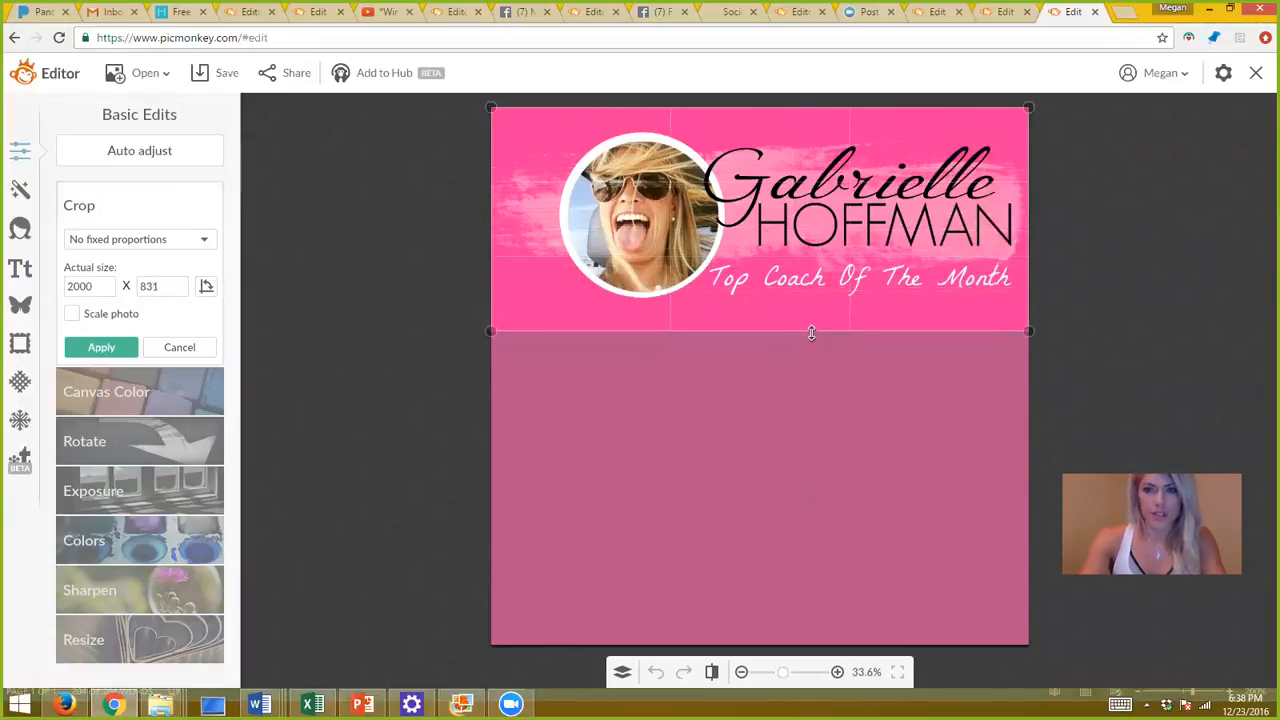
{"action": "left_click", "coordinate": [94, 354]}
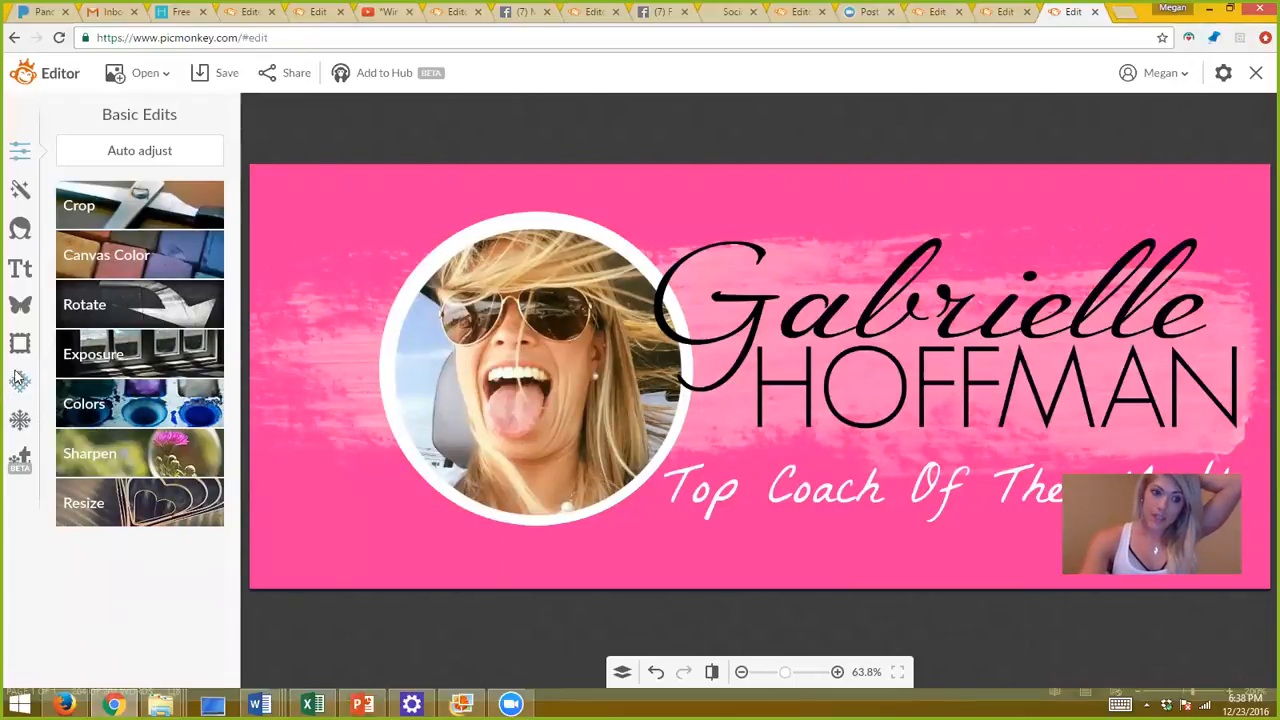
Add a black Geometric rectangle and stretch it across the banner under the tagline.
{"action": "left_click", "coordinate": [20, 306]}
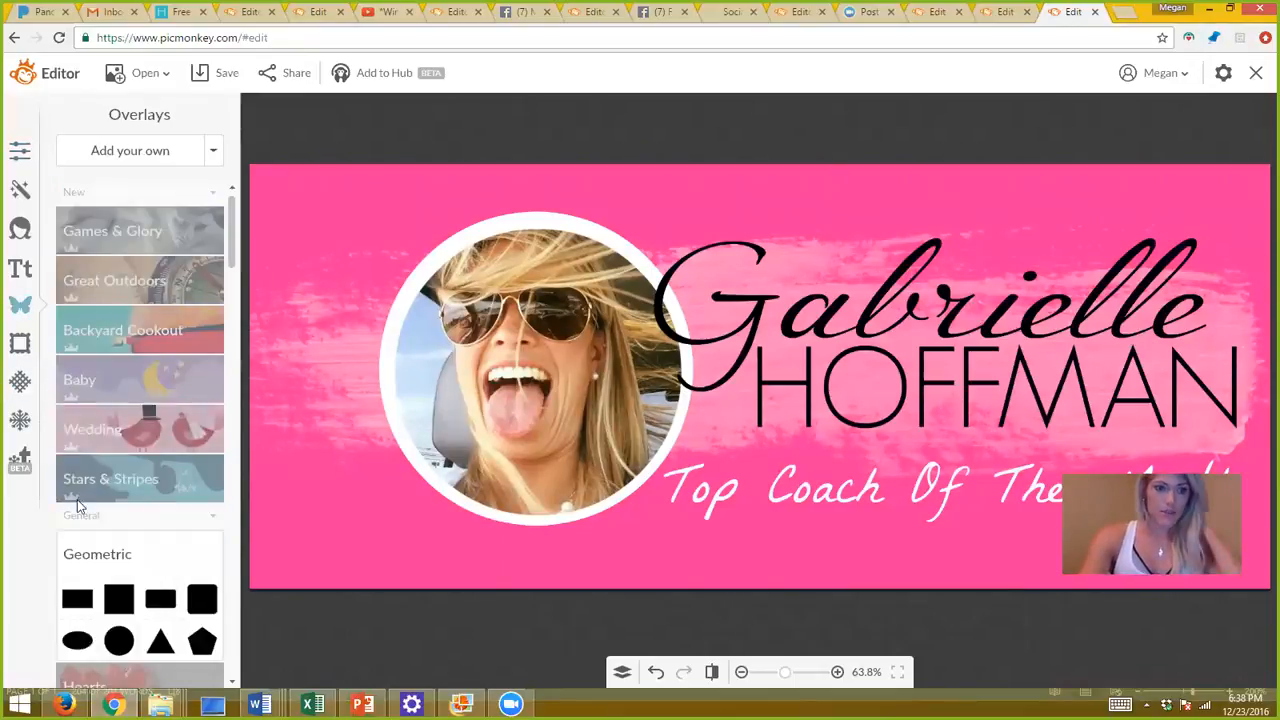
{"action": "left_click", "coordinate": [77, 597]}
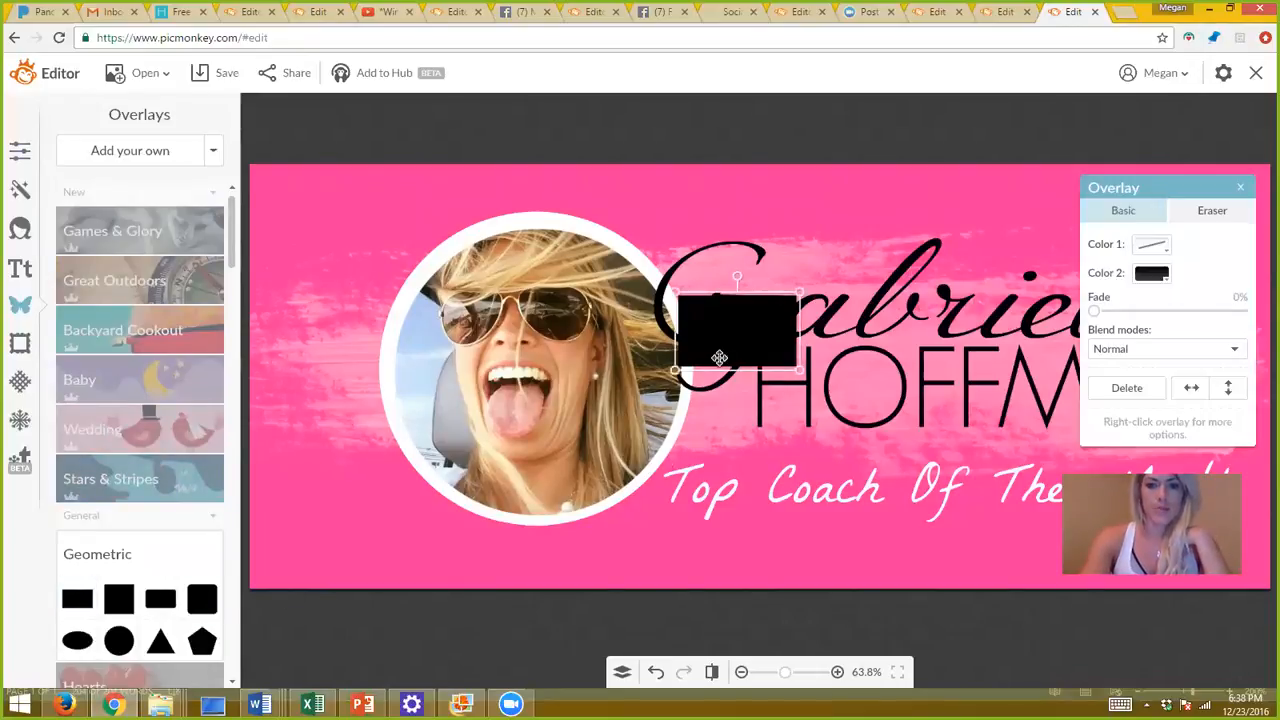
{"action": "left_click_drag", "start_coordinate": [731, 314], "coordinate": [140, 482]}
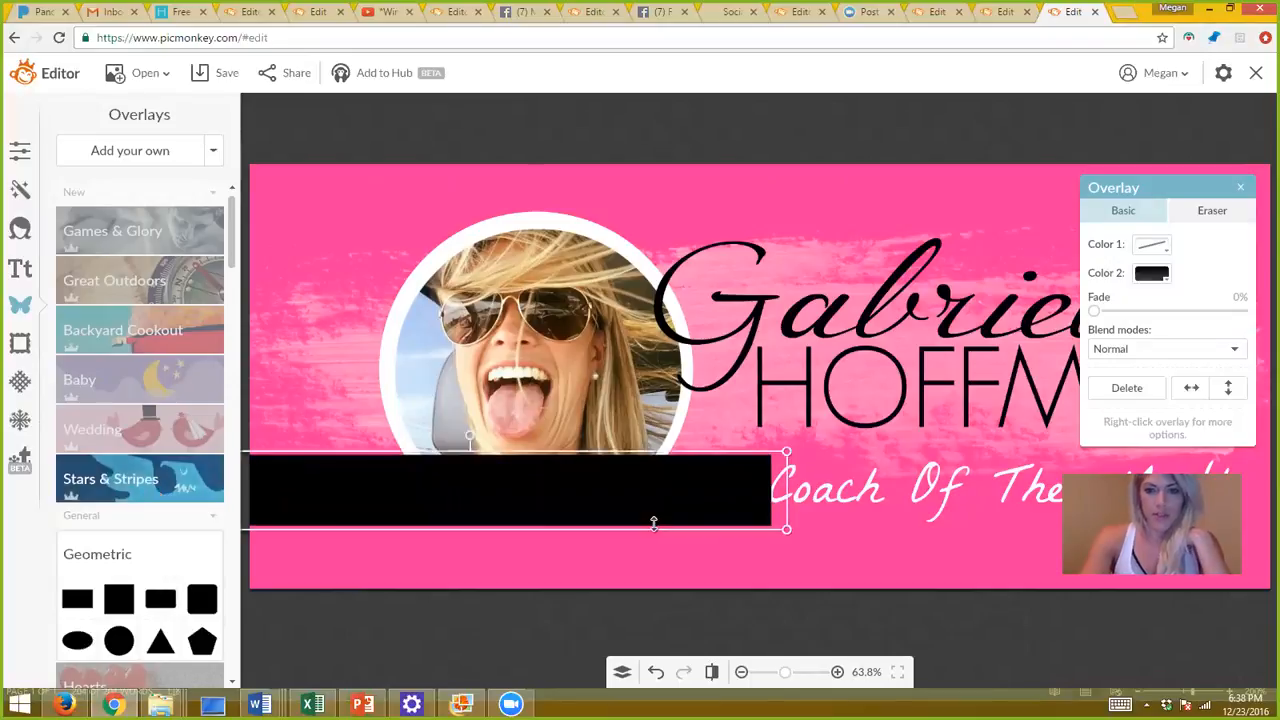
{"action": "left_click_drag", "start_coordinate": [786, 512], "coordinate": [1258, 540]}
Send the black bar behind the portrait and tagline, nudging it into place.
{"action": "right_click", "coordinate": [838, 485]}
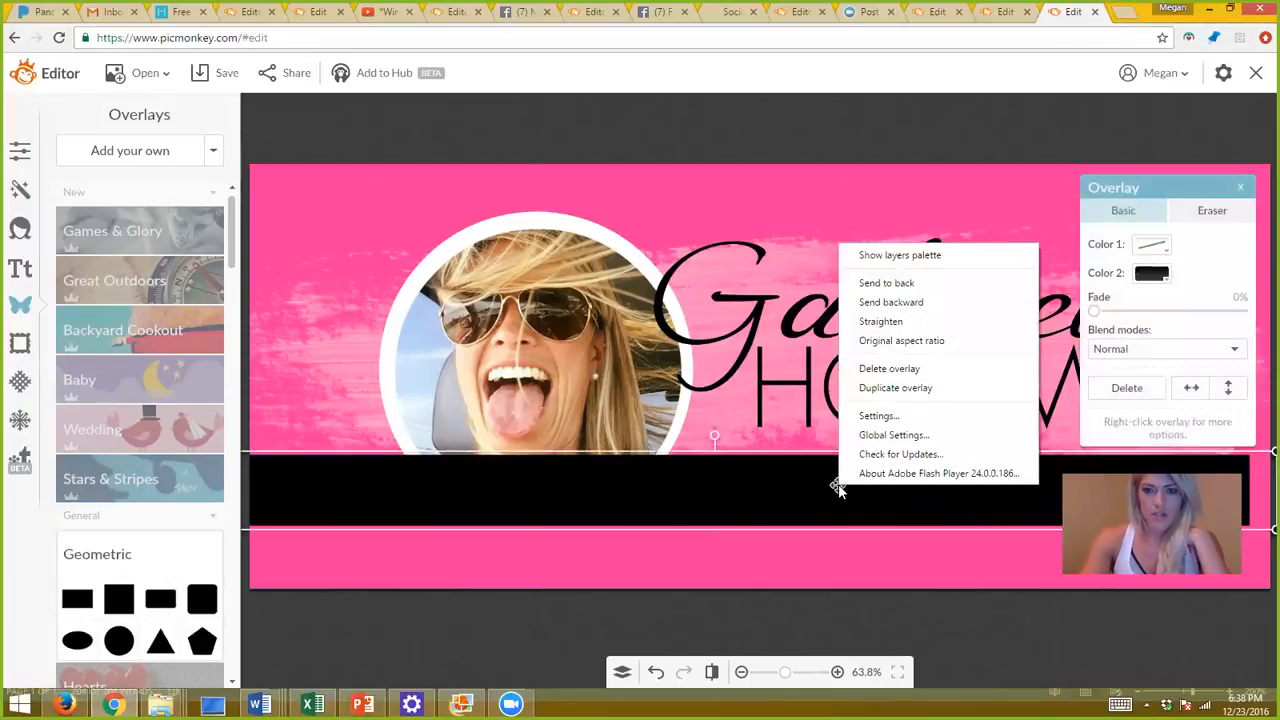
{"action": "left_click", "coordinate": [886, 302]}
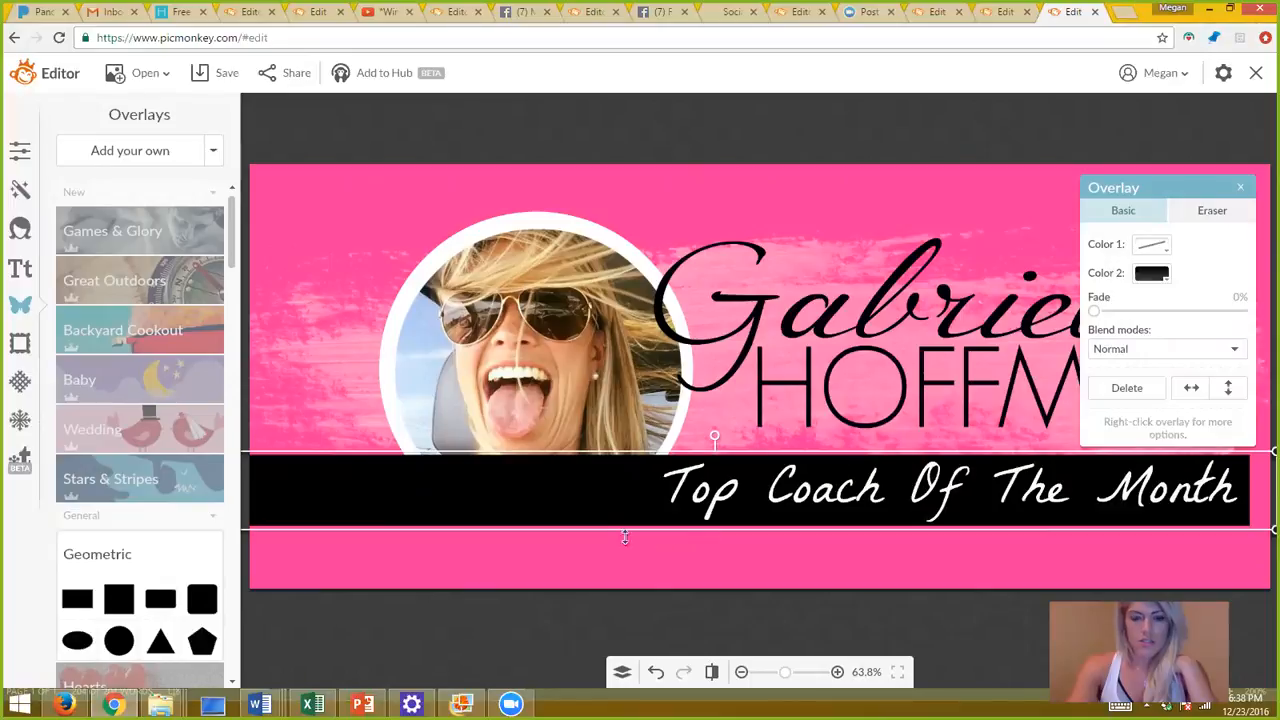
{"action": "left_click_drag", "start_coordinate": [586, 503], "coordinate": [617, 504]}
{"action": "right_click", "coordinate": [612, 480]}
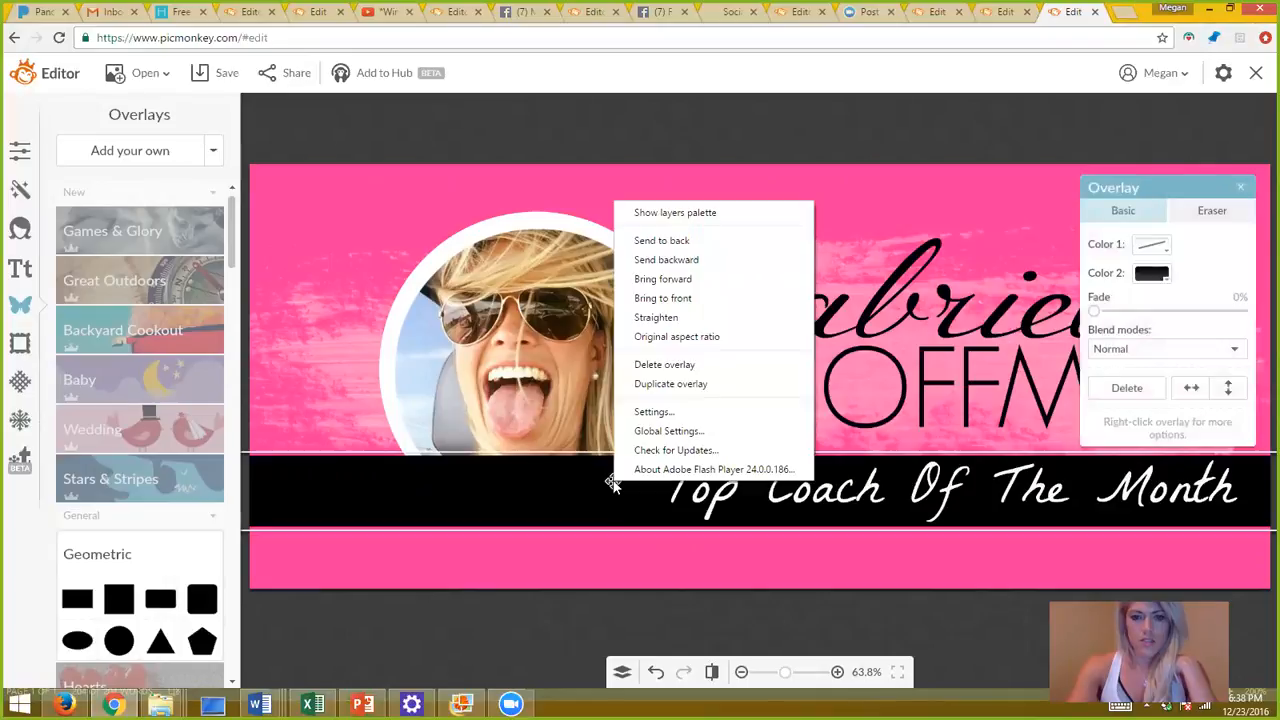
{"action": "left_click", "coordinate": [668, 260]}
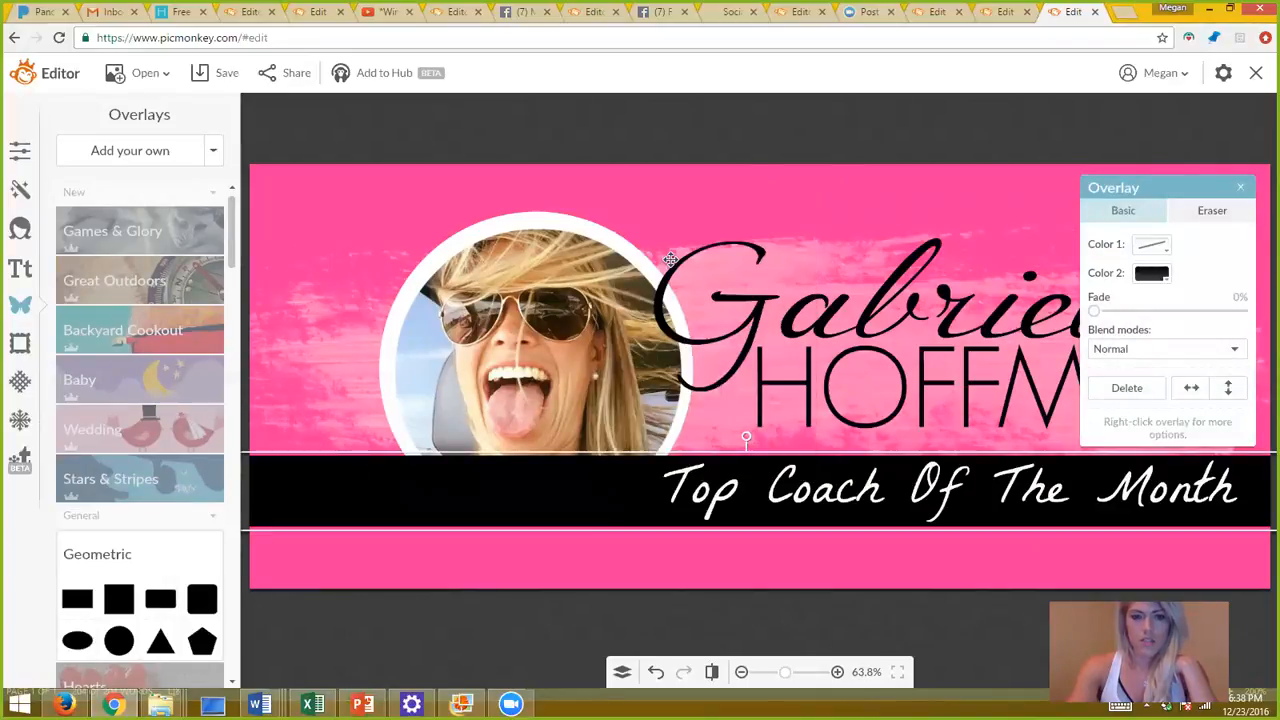
{"action": "right_click", "coordinate": [570, 498]}
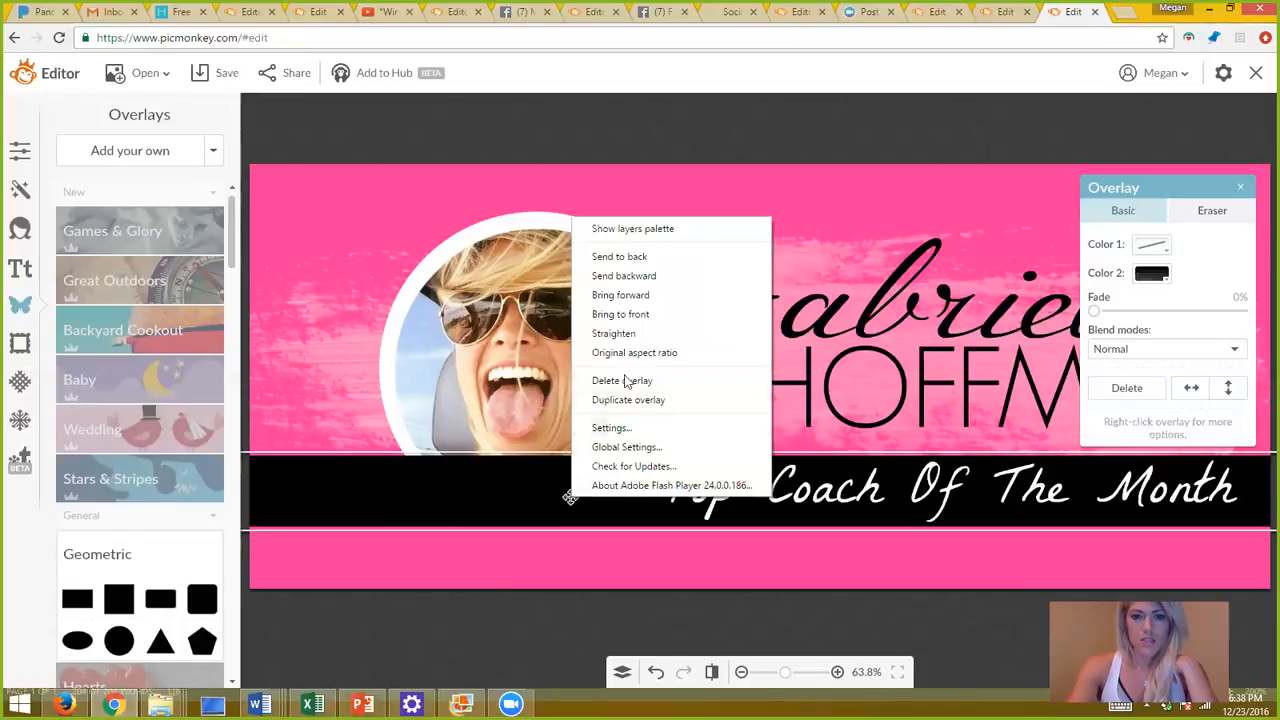
{"action": "left_click", "coordinate": [633, 263]}
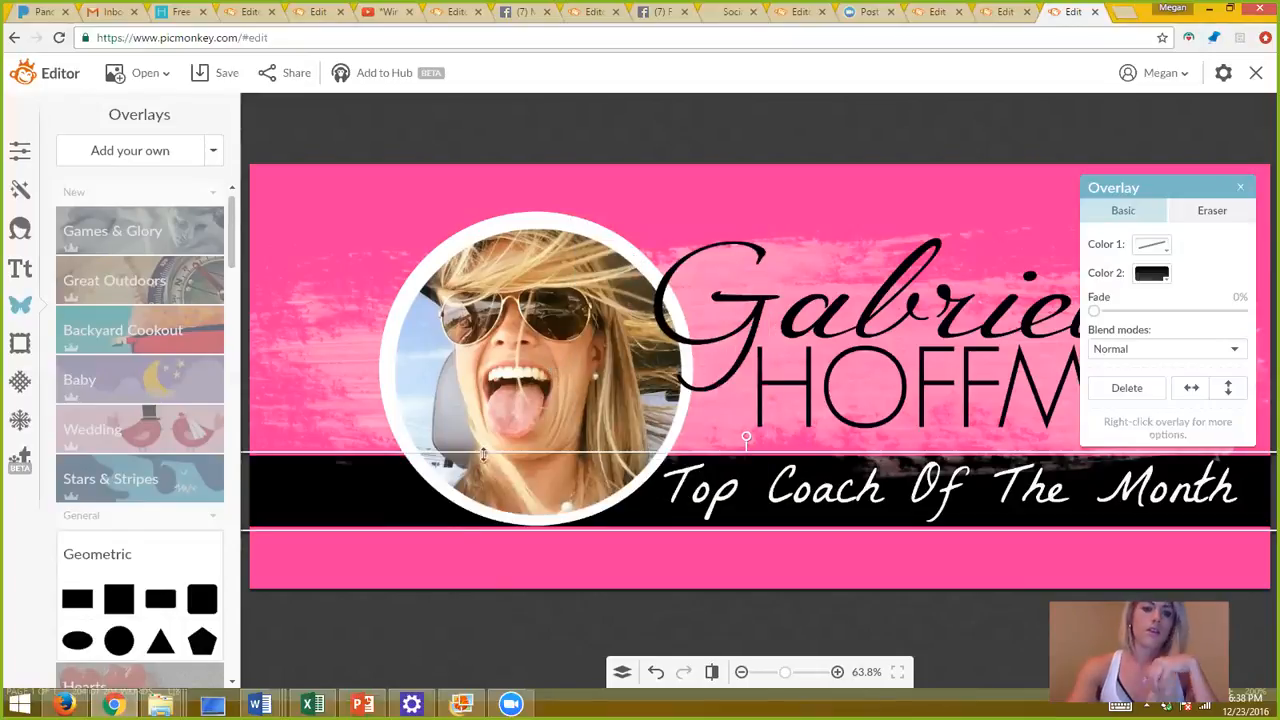
{"action": "left_click", "coordinate": [389, 567]}
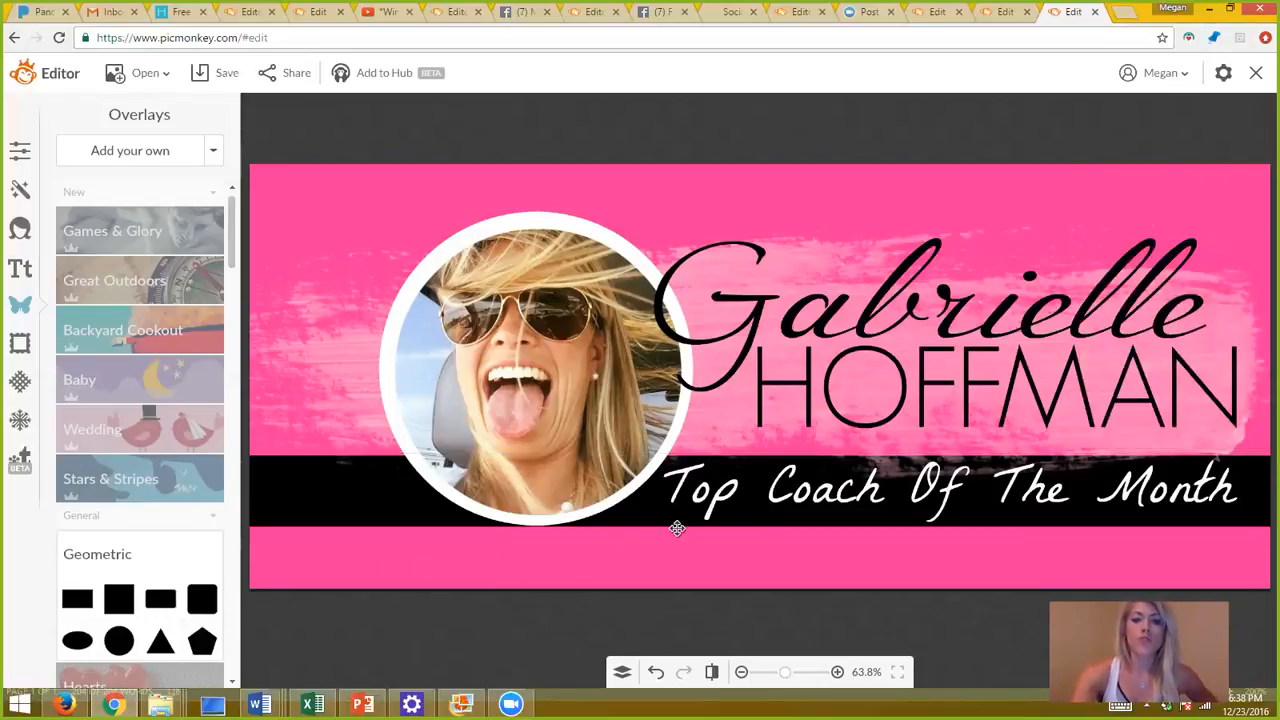
{"action": "left_click", "coordinate": [368, 498]}
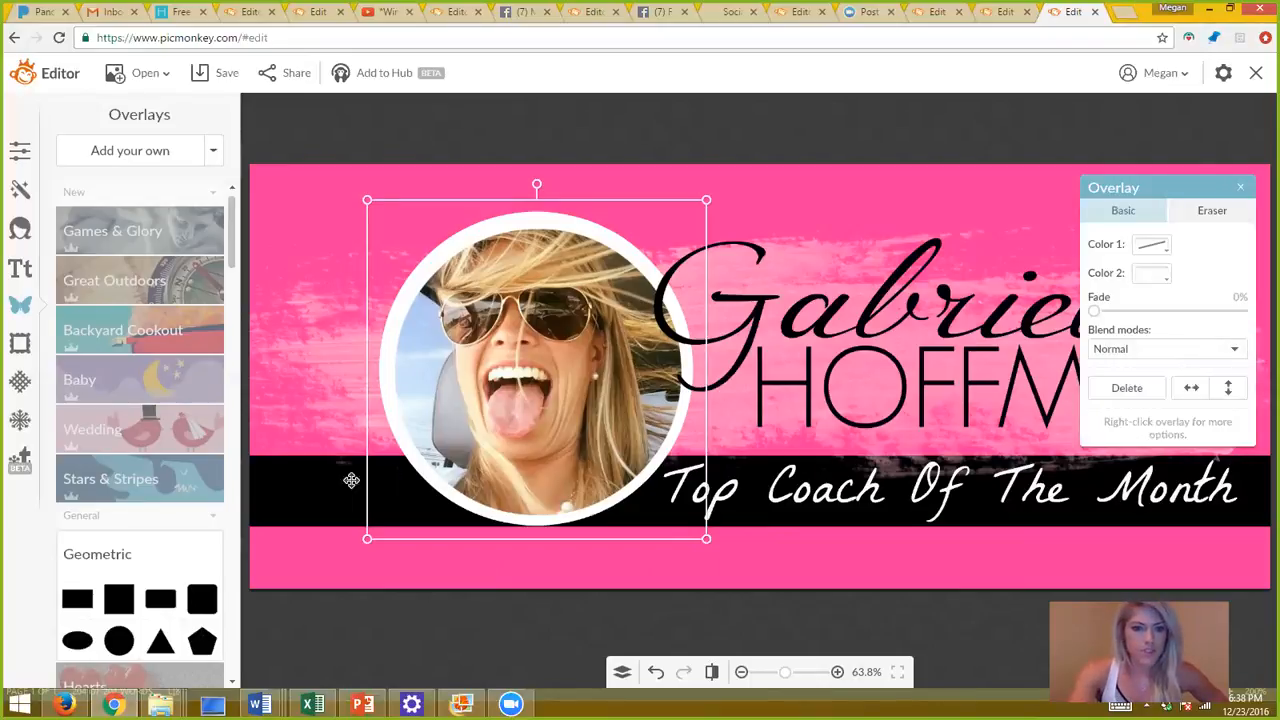
{"action": "left_click", "coordinate": [316, 486]}
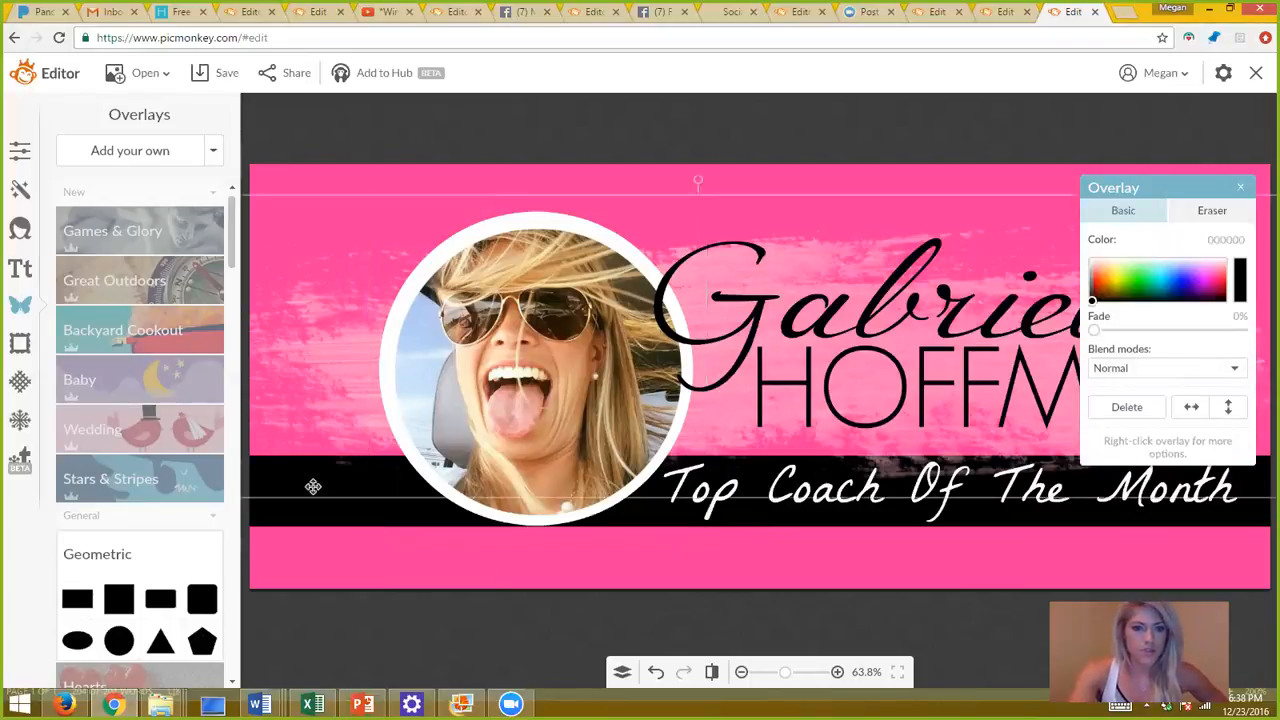
{"action": "left_click", "coordinate": [421, 513]}
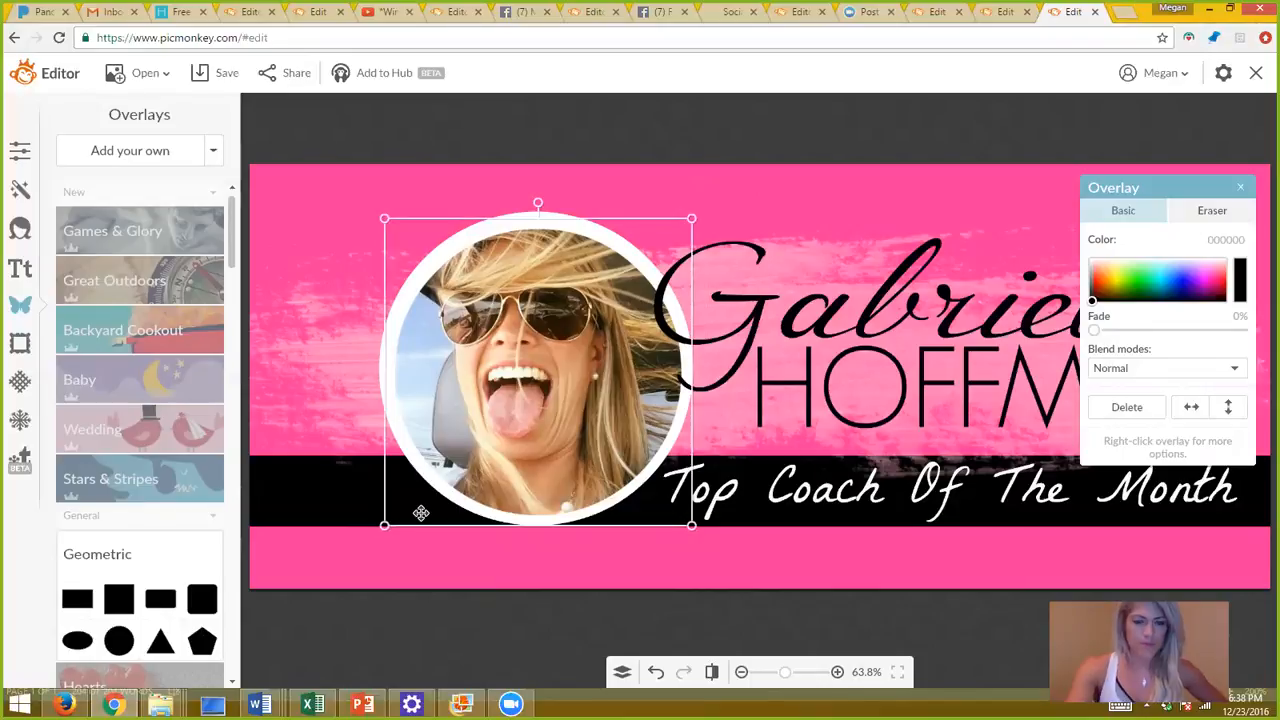
{"action": "left_click", "coordinate": [337, 514]}
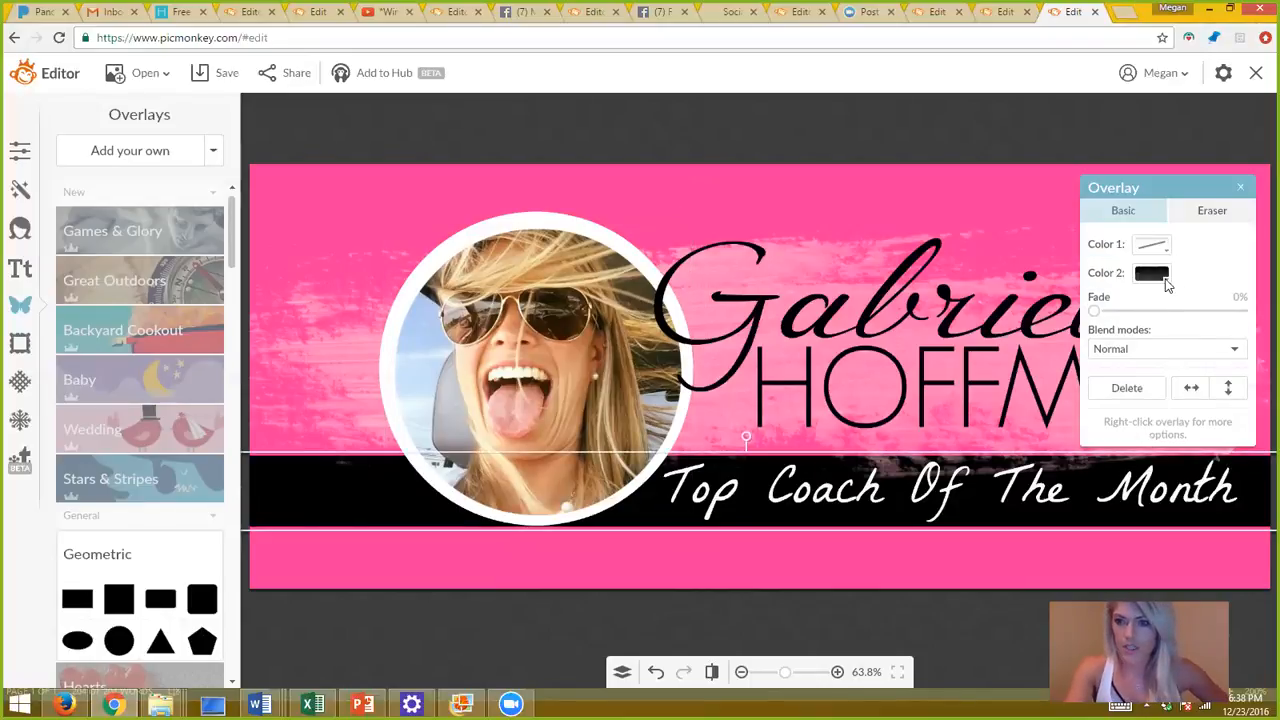
{"action": "mouse_move", "coordinate": [1110, 313]}
{"action": "left_mouse_down"}
{"action": "mouse_move", "coordinate": [1187, 308]}
{"action": "mouse_move", "coordinate": [1095, 312]}
{"action": "left_mouse_up"}
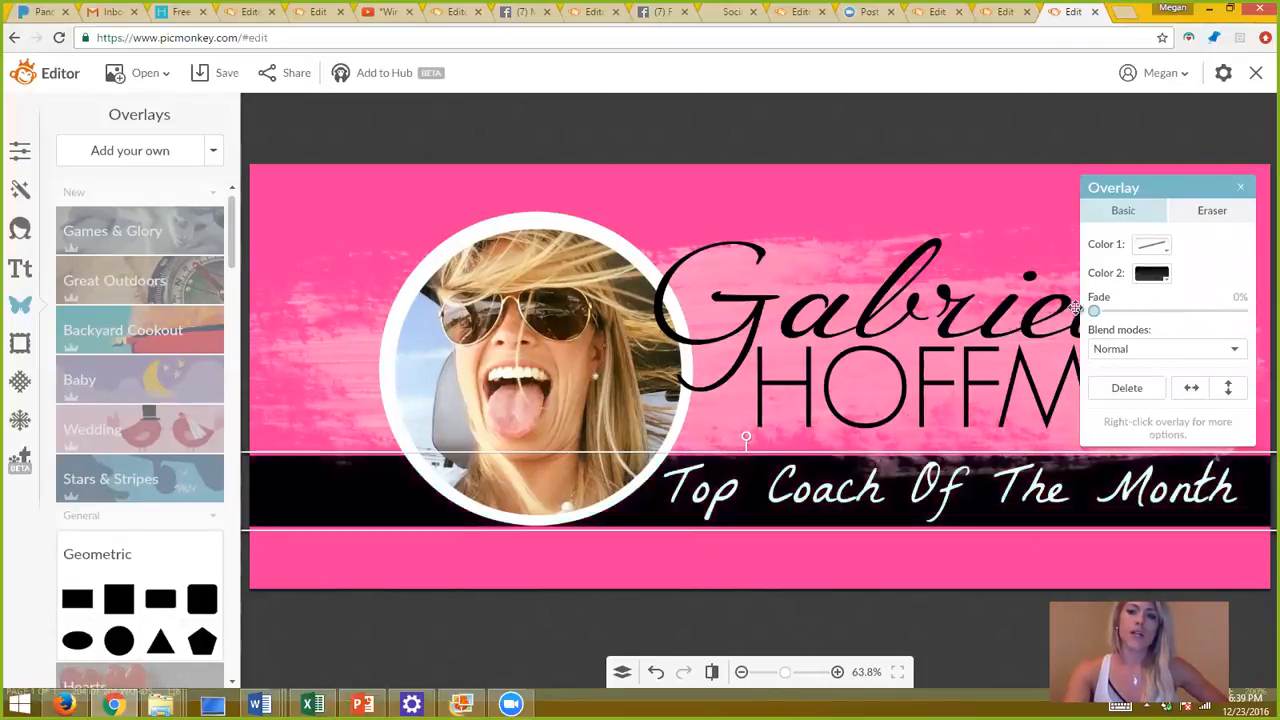
{"action": "left_click", "coordinate": [868, 567]}
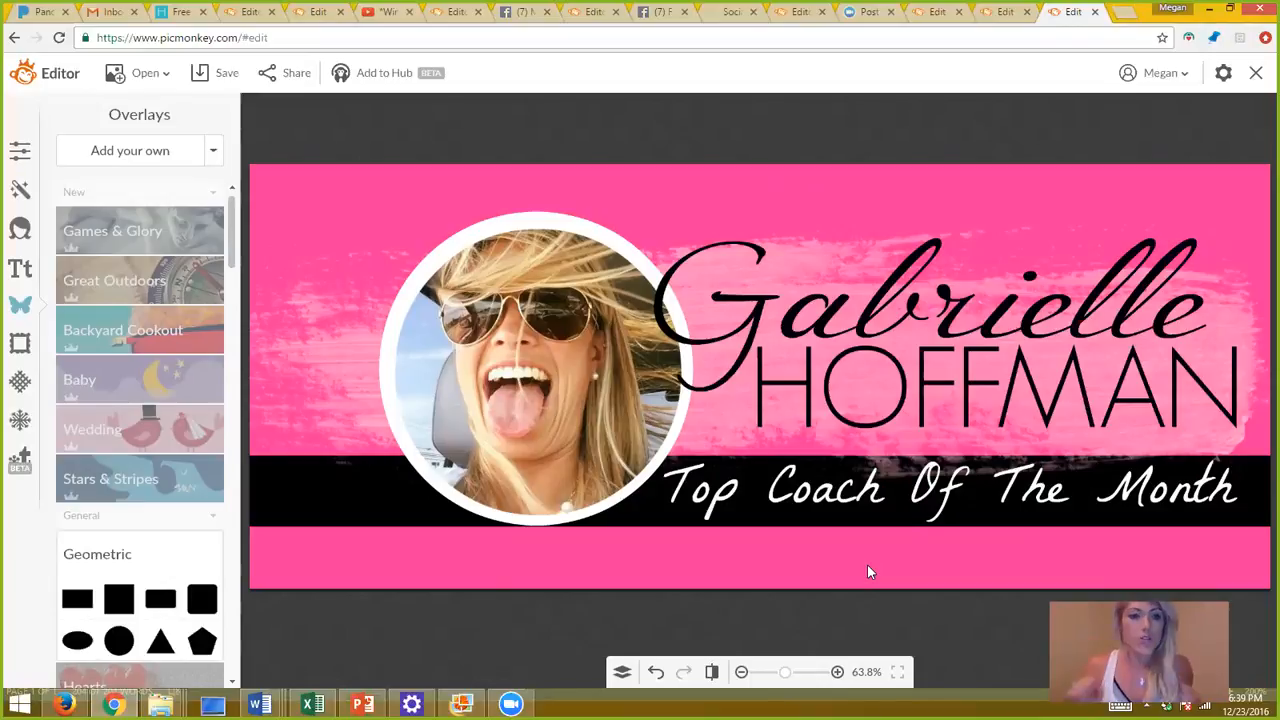
{"action": "left_click", "coordinate": [18, 422]}
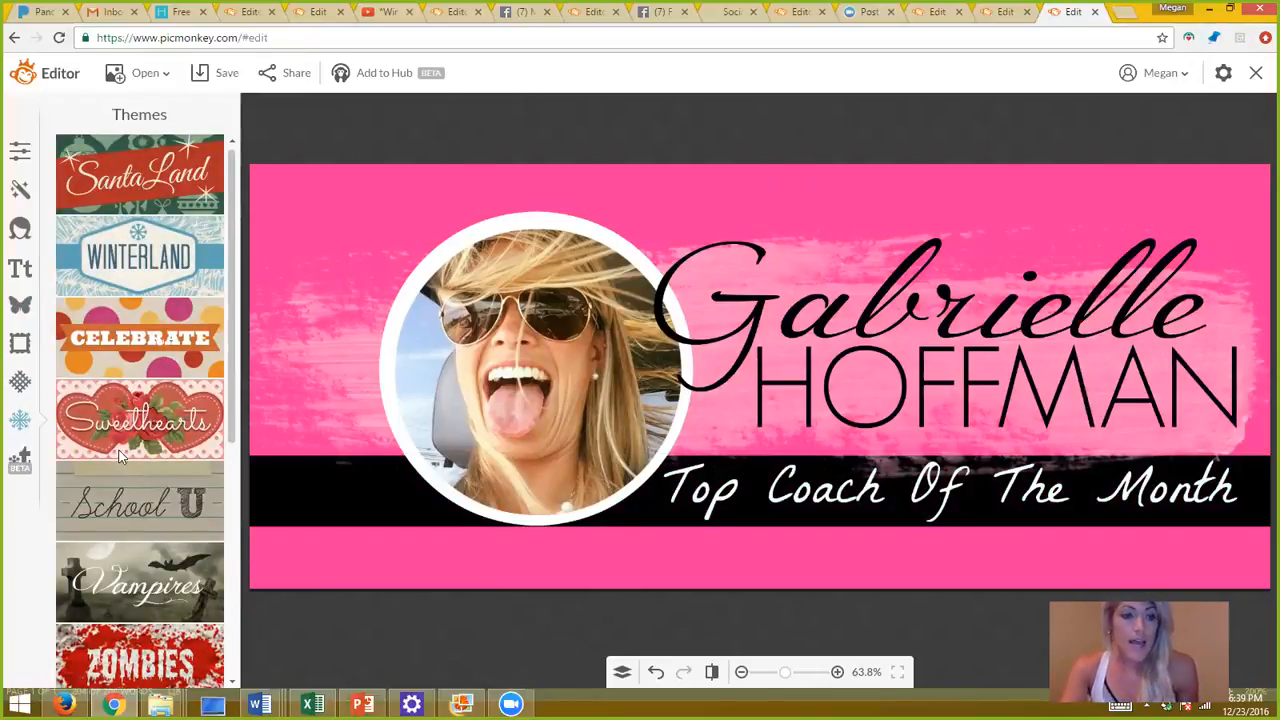
Return to the Overlays library, expand the Arrows set, then expand the Correction Marks set.
{"action": "left_click", "coordinate": [19, 309]}
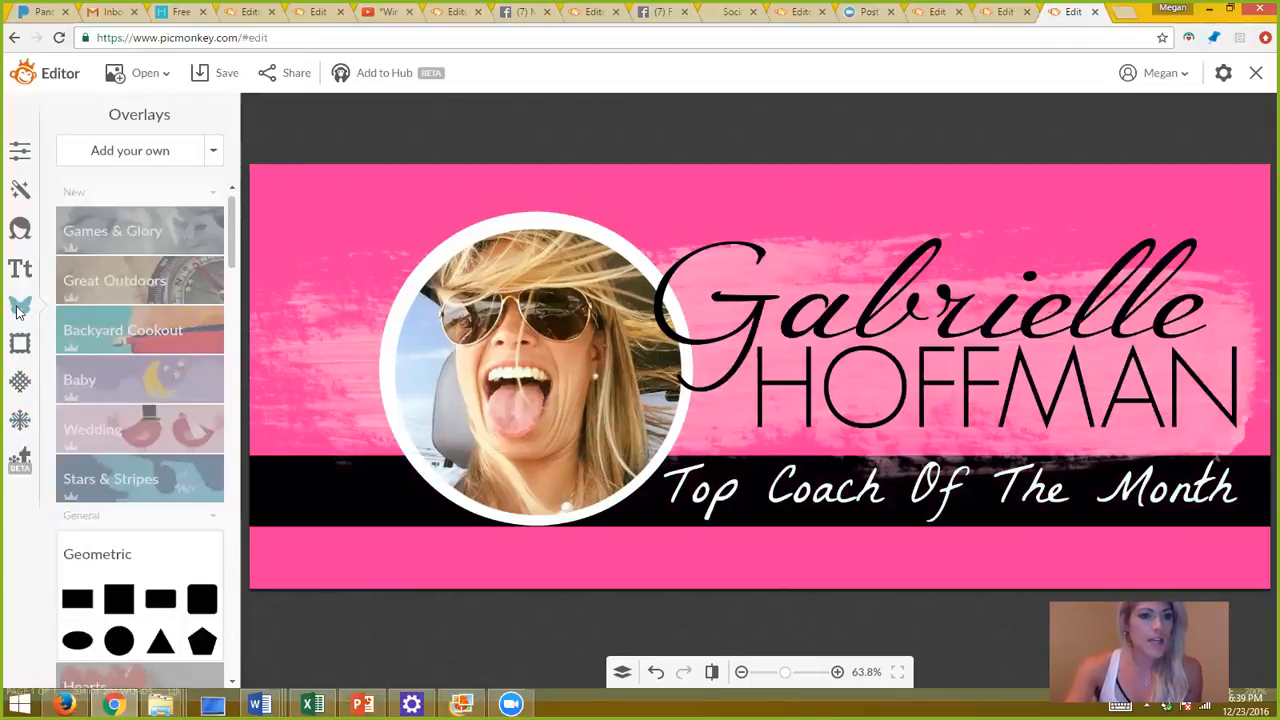
{"action": "left_click_drag", "start_coordinate": [233, 225], "coordinate": [268, 308]}
{"action": "left_click", "coordinate": [157, 418]}
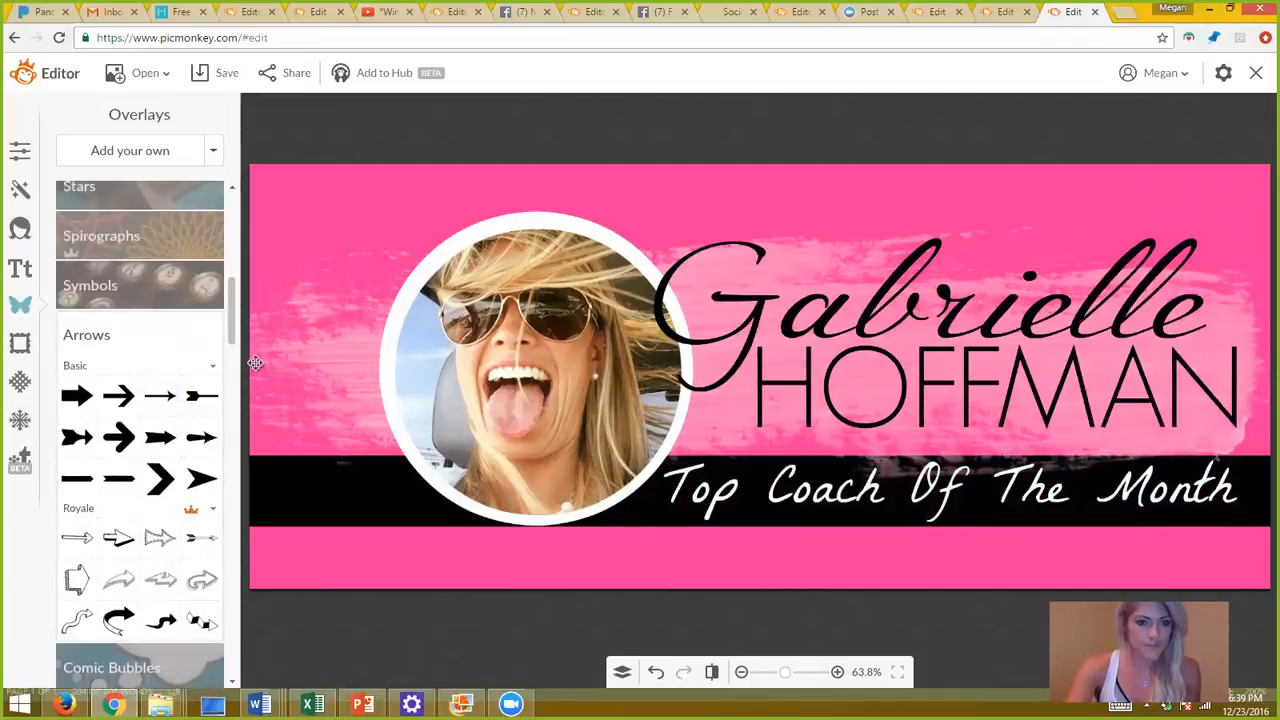
{"action": "left_click_drag", "start_coordinate": [230, 289], "coordinate": [234, 294]}
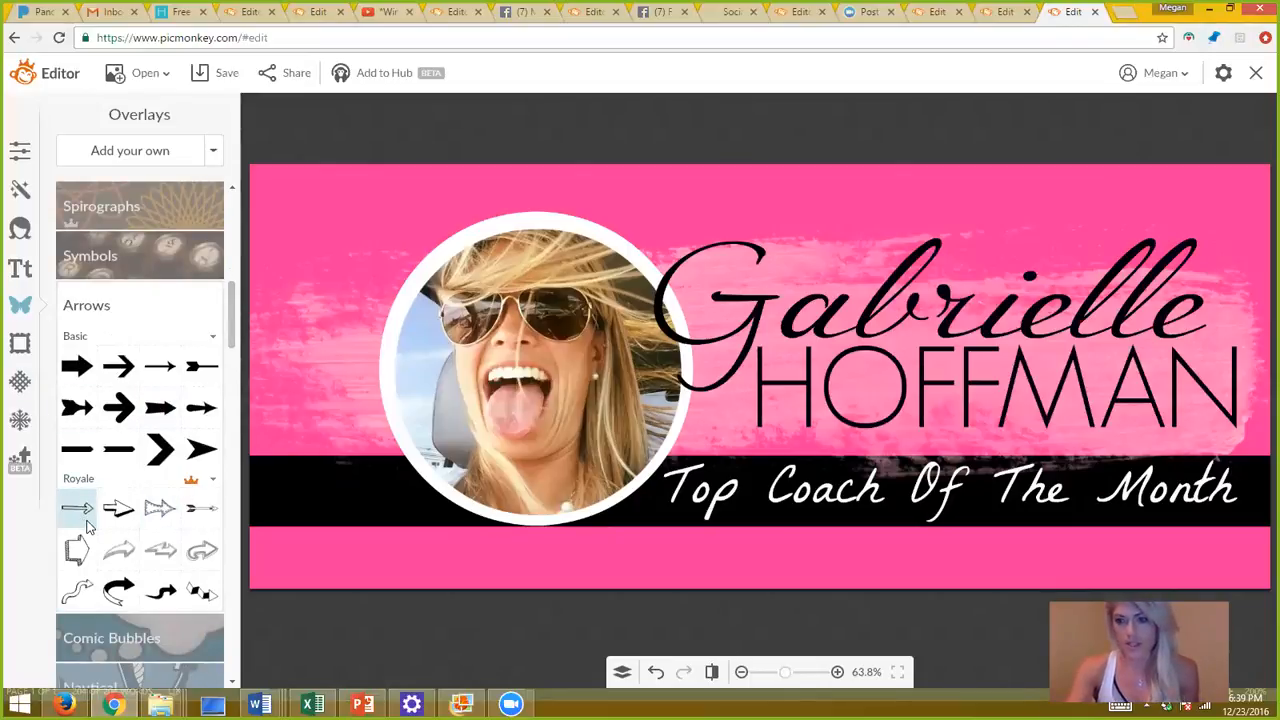
{"action": "left_click_drag", "start_coordinate": [236, 300], "coordinate": [316, 440]}
{"action": "left_click", "coordinate": [189, 490]}
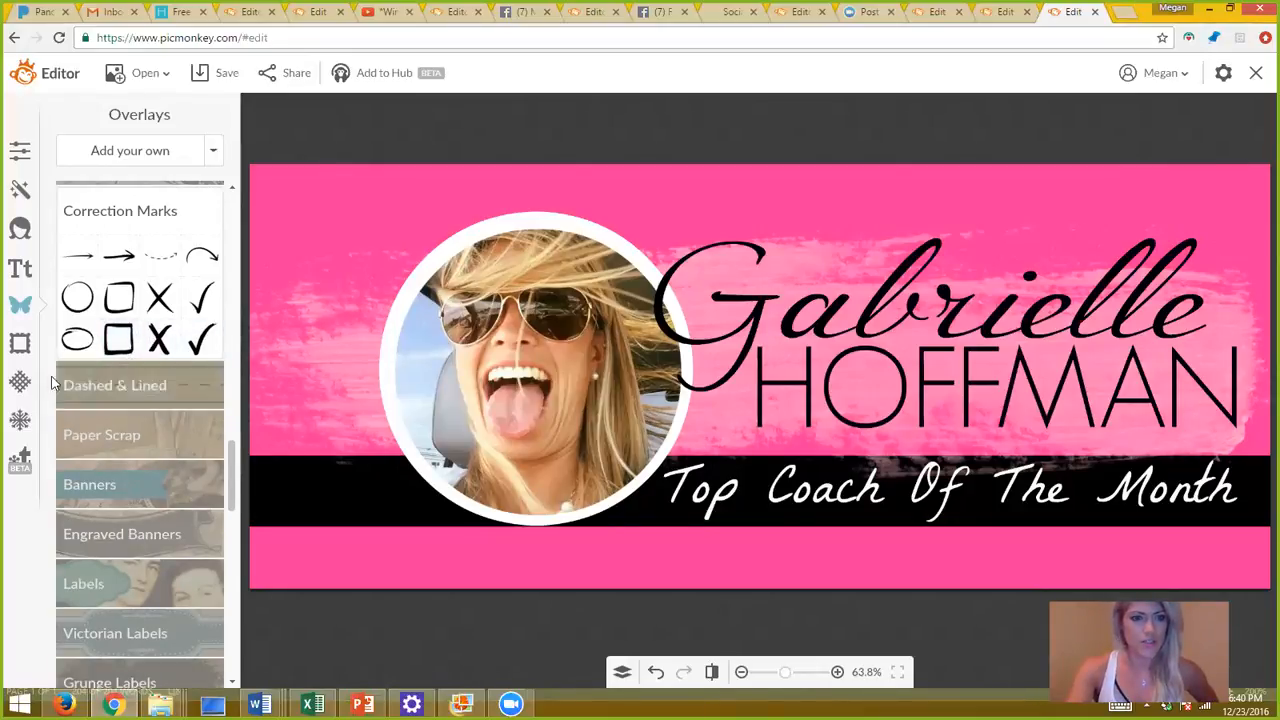
Preview and discard the brick Edifice texture, then apply the second Paint texture in Multiply blend.
{"action": "left_click", "coordinate": [22, 381]}
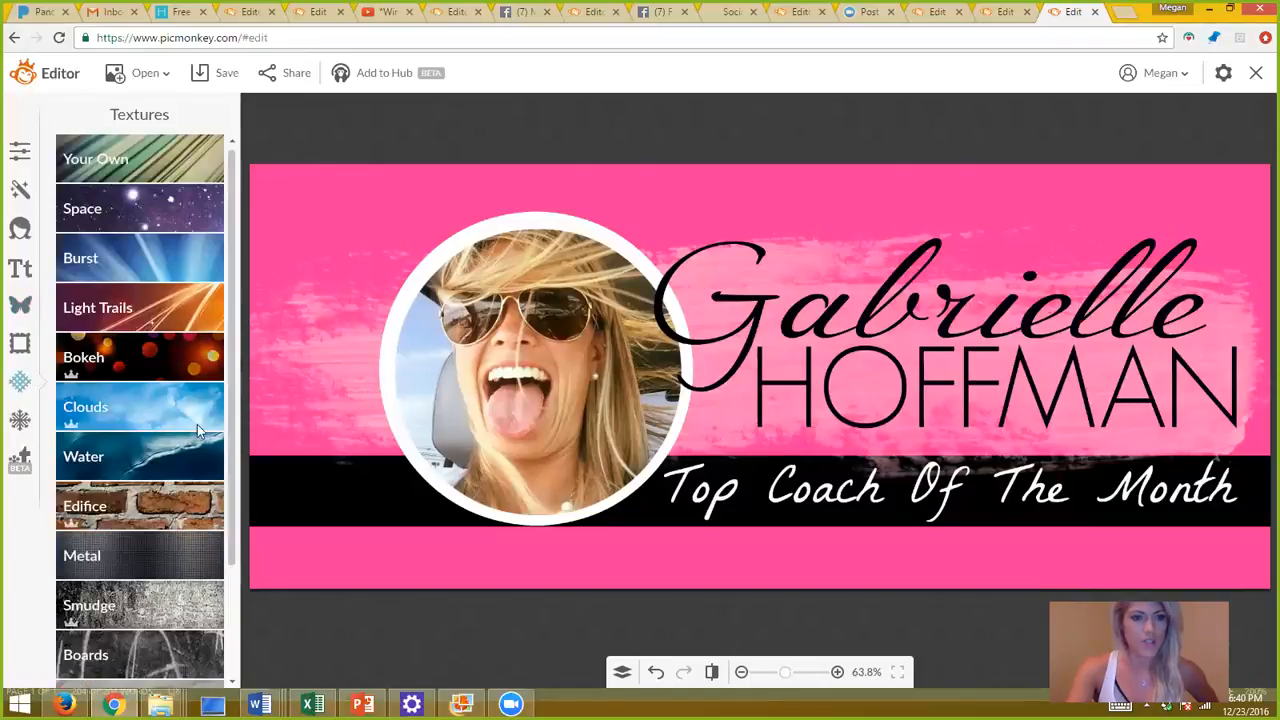
{"action": "left_click", "coordinate": [193, 516]}
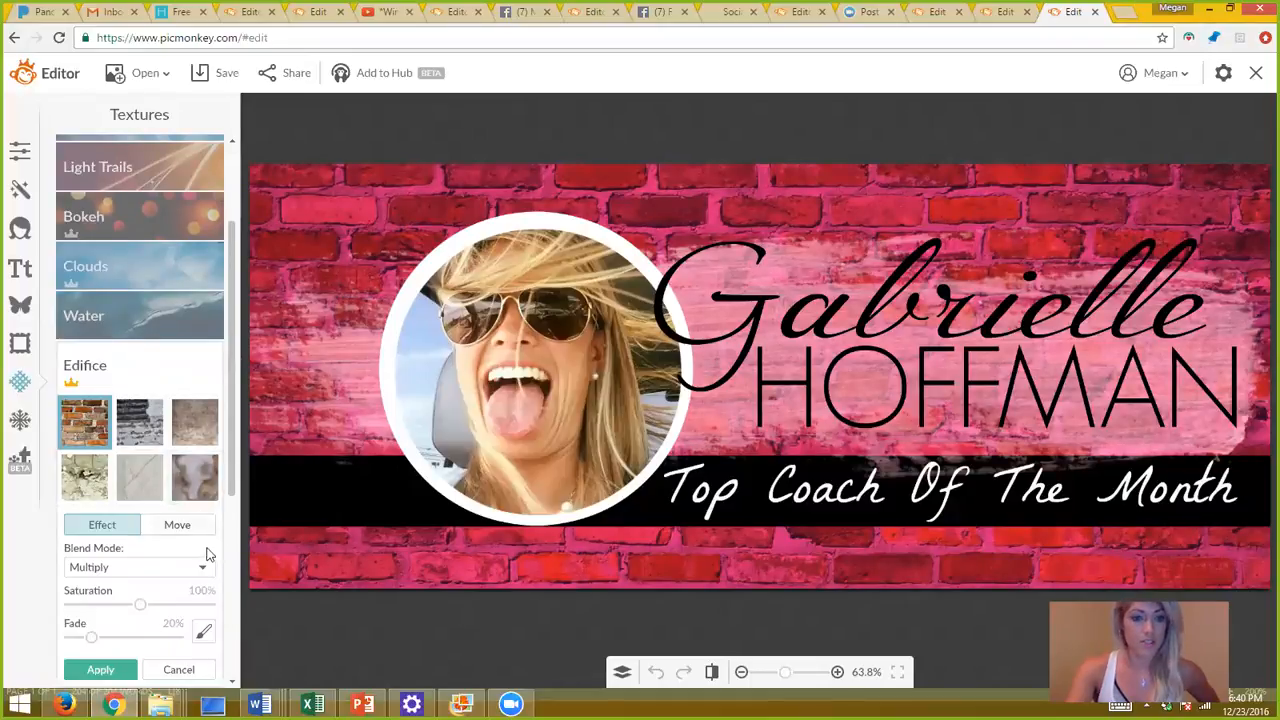
{"action": "scroll", "coordinate": [215, 450], "scroll_direction": "down", "scroll_amount": 2}
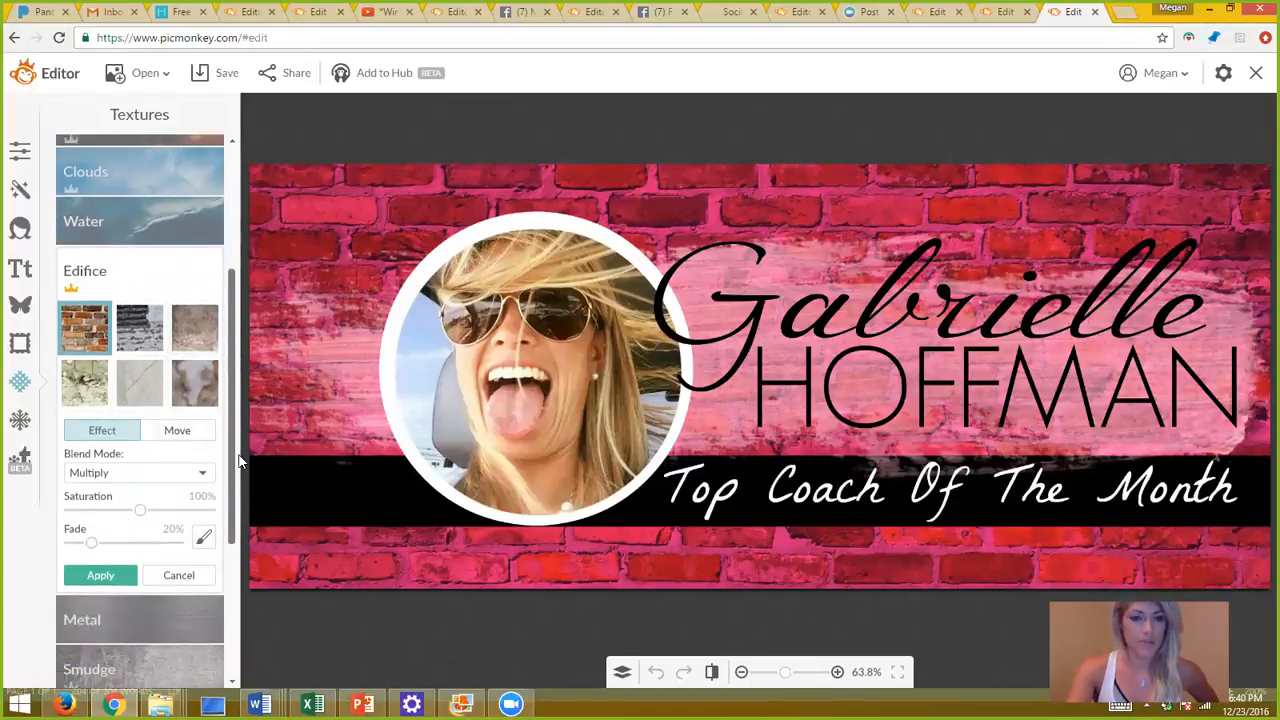
{"action": "left_click", "coordinate": [181, 564]}
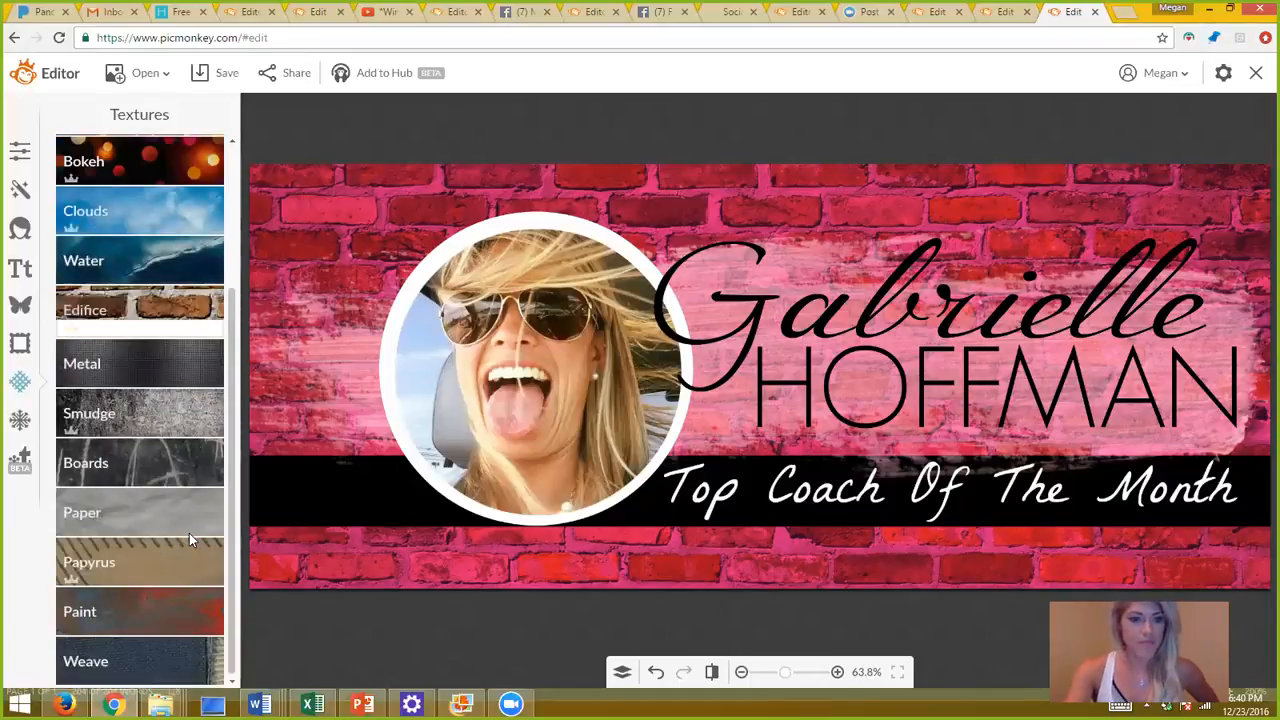
{"action": "left_click", "coordinate": [149, 608]}
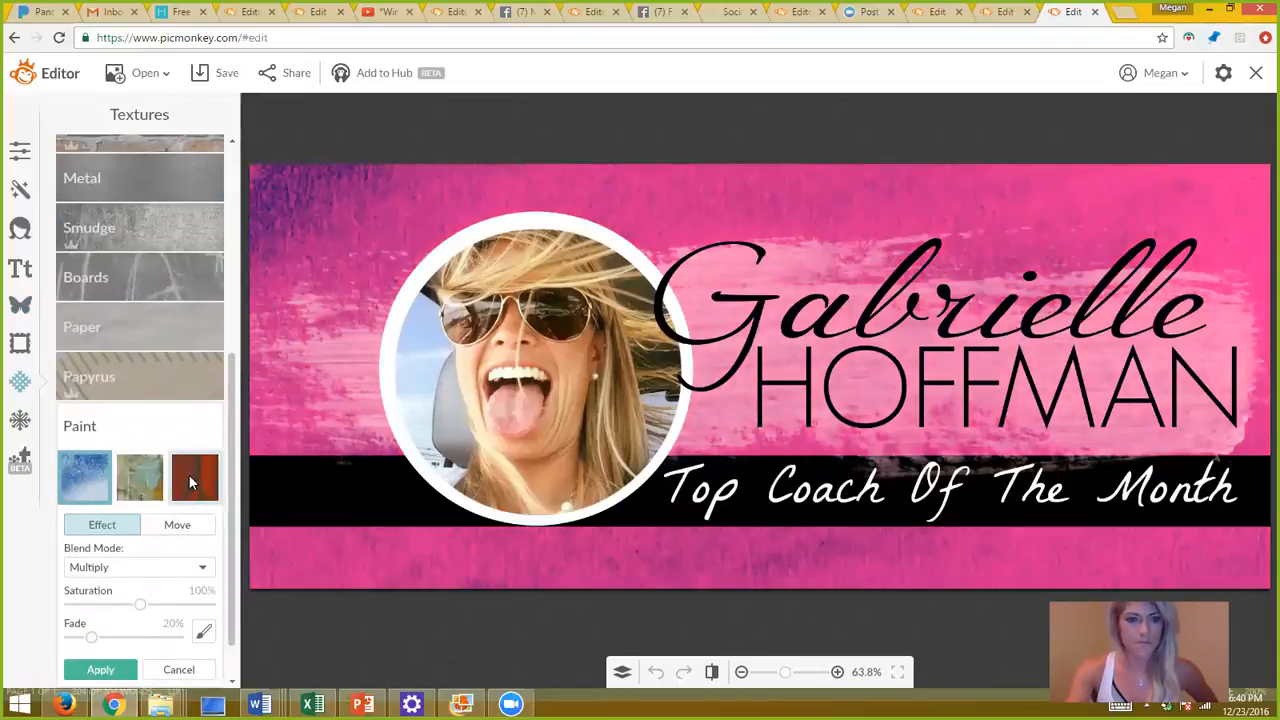
{"action": "left_click", "coordinate": [147, 478]}
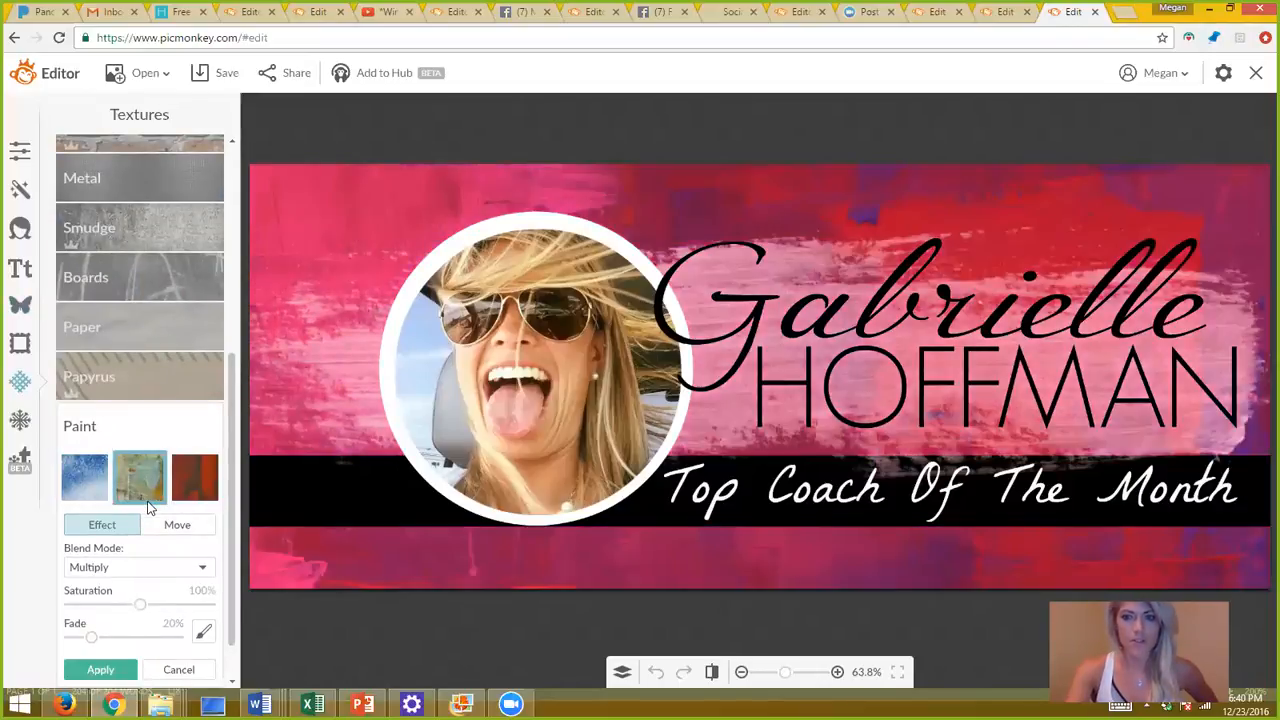